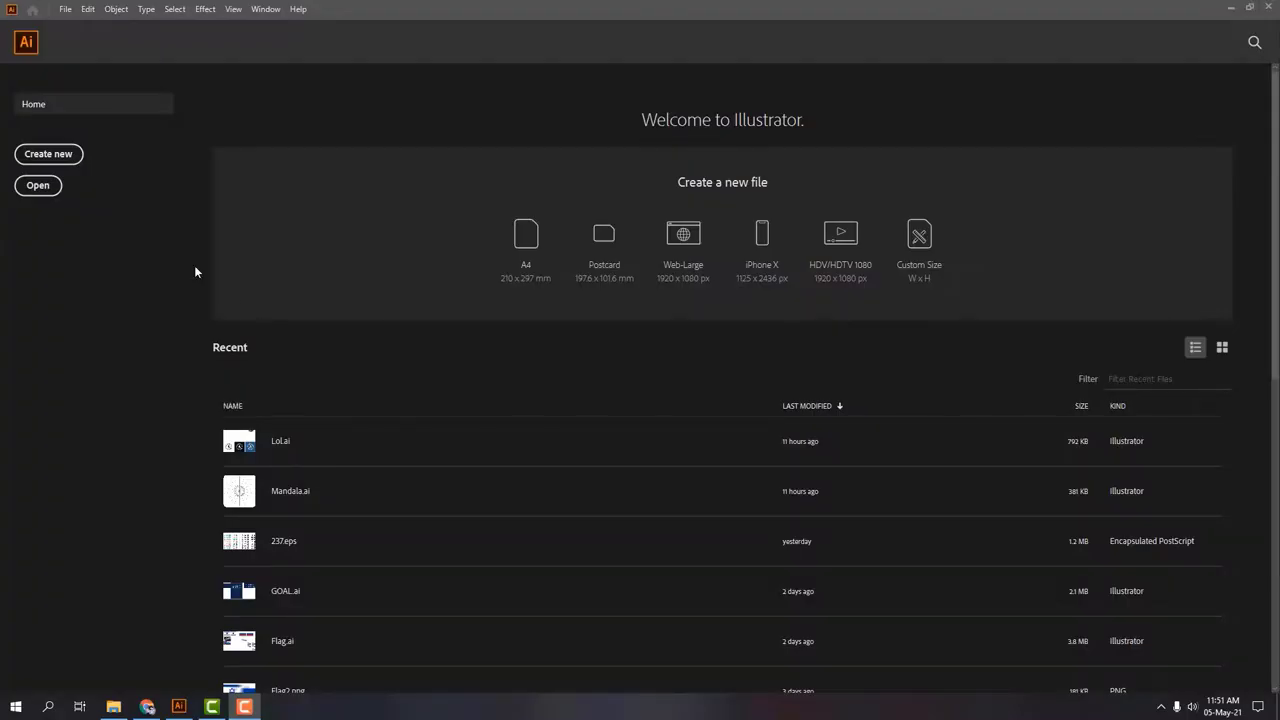
Step: Set up a new document at 1920 × 1080 px in landscape orientation
{"action": "left_click", "coordinate": [45, 156]}
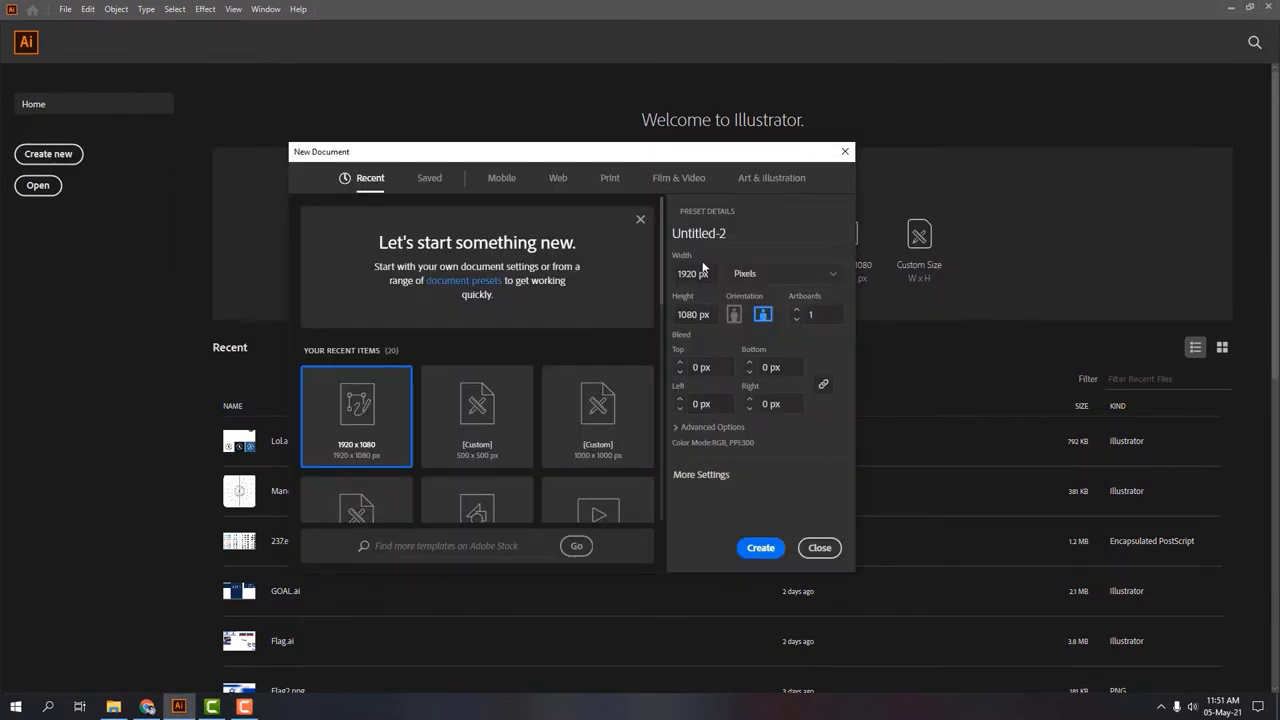
{"action": "left_click", "coordinate": [673, 274]}
{"action": "left_click", "coordinate": [705, 315]}
{"action": "left_click", "coordinate": [763, 316]}
Step: Create the document, rename Layer 1 to Colour, add an Outline layer, and lock Colour
{"action": "left_click", "coordinate": [760, 548]}
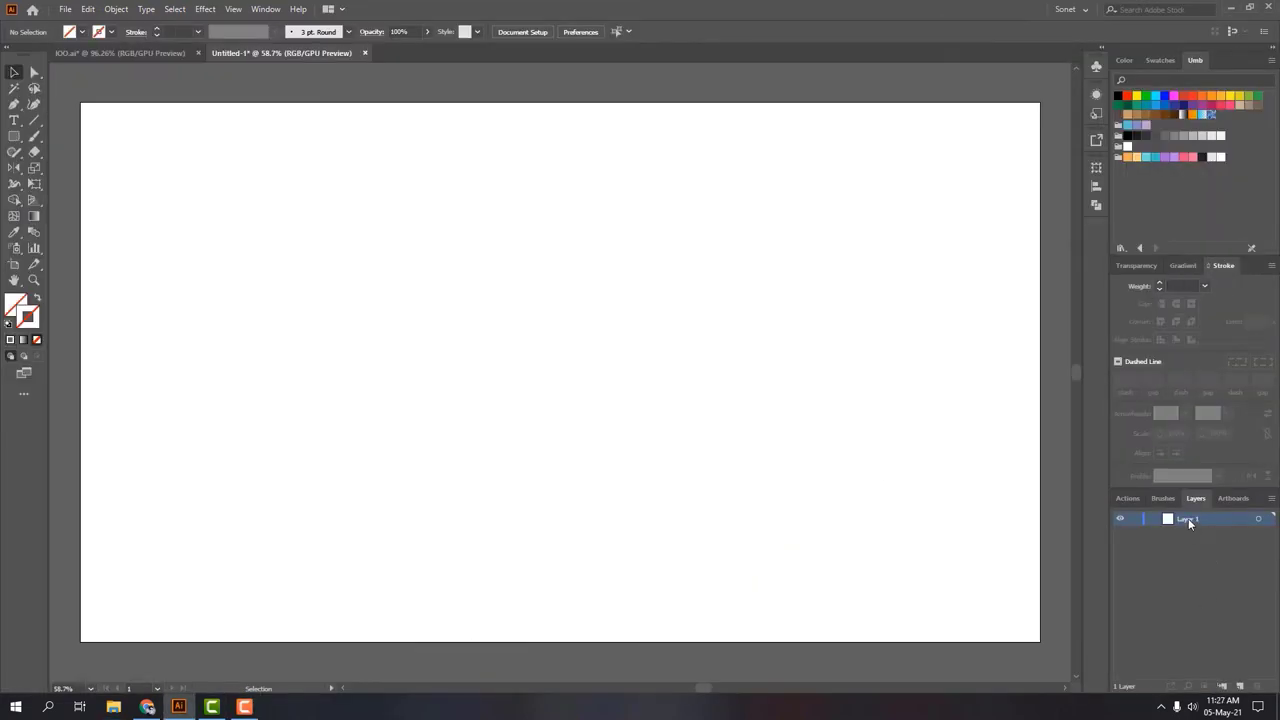
{"action": "double_click", "coordinate": [1188, 518]}
{"action": "type", "text": "C"}
{"action": "type", "text": "olo"}
{"action": "type", "text": "ur"}
{"action": "key", "text": "Return"}
{"action": "left_click", "coordinate": [1240, 686]}
{"action": "double_click", "coordinate": [1188, 519]}
{"action": "type", "text": "O"}
{"action": "type", "text": "utline"}
{"action": "key", "text": "Return"}
{"action": "left_click", "coordinate": [1151, 531]}
{"action": "left_click", "coordinate": [1134, 533]}
Step: Set a black 6 pt stroke with round cap and round join
{"action": "left_click", "coordinate": [1197, 518]}
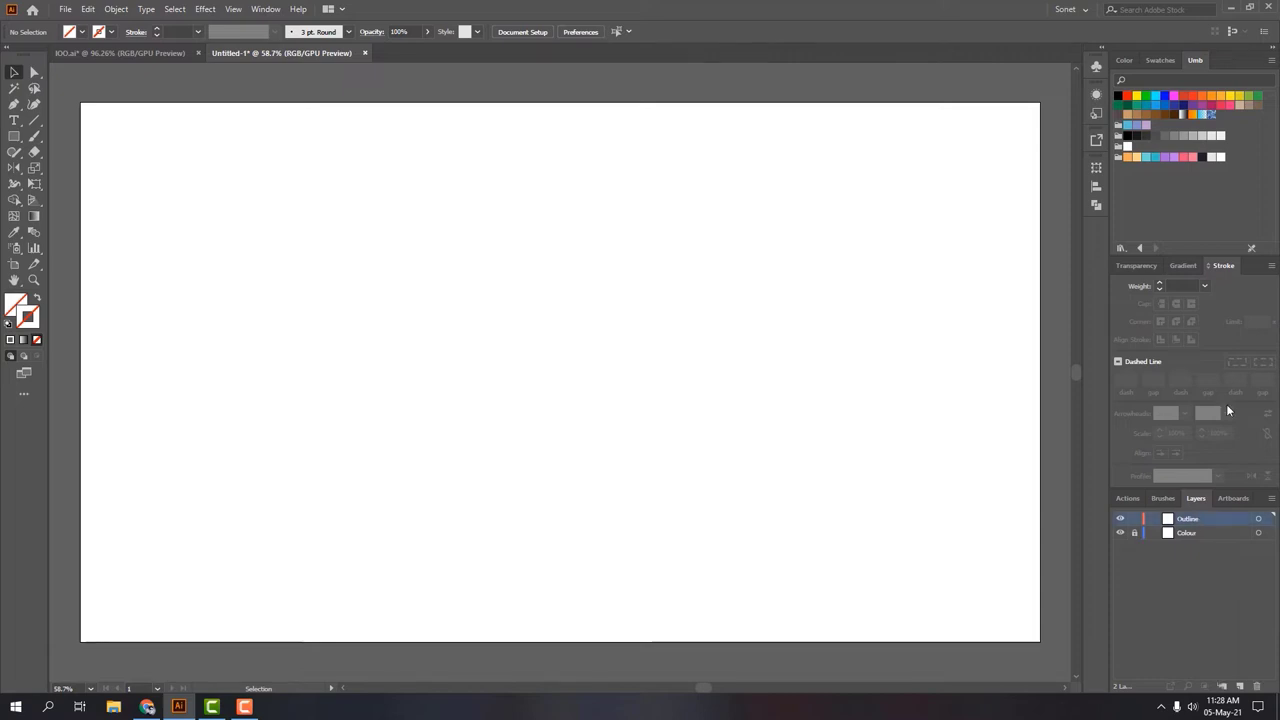
{"action": "left_click", "coordinate": [1180, 286]}
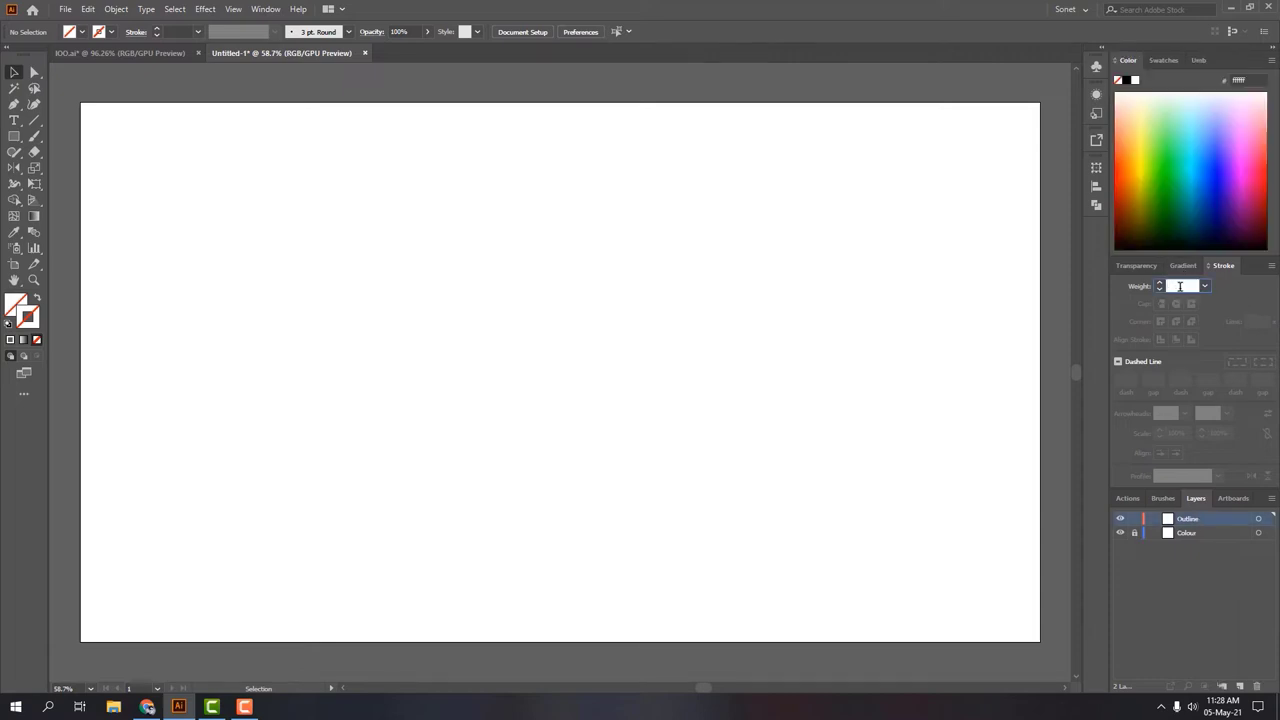
{"action": "key", "text": "Return"}
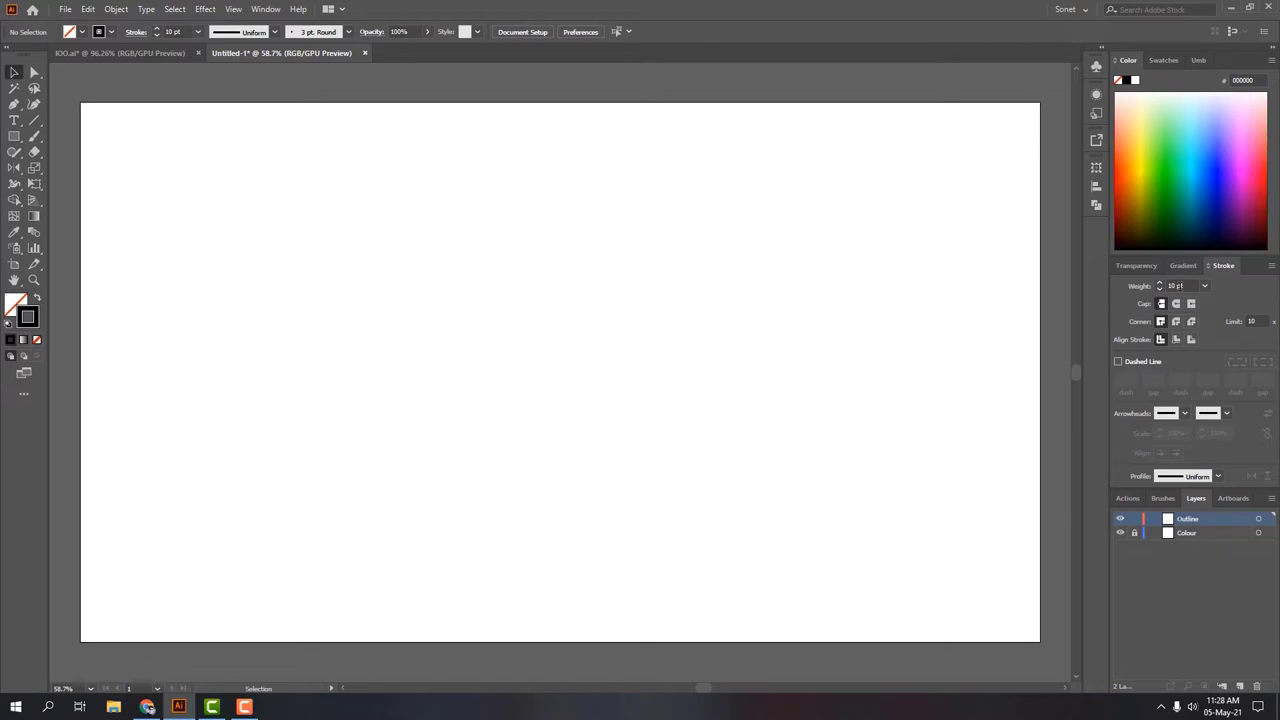
{"action": "left_click", "coordinate": [1176, 304]}
{"action": "left_click", "coordinate": [1176, 321]}
{"action": "left_click", "coordinate": [1180, 286]}
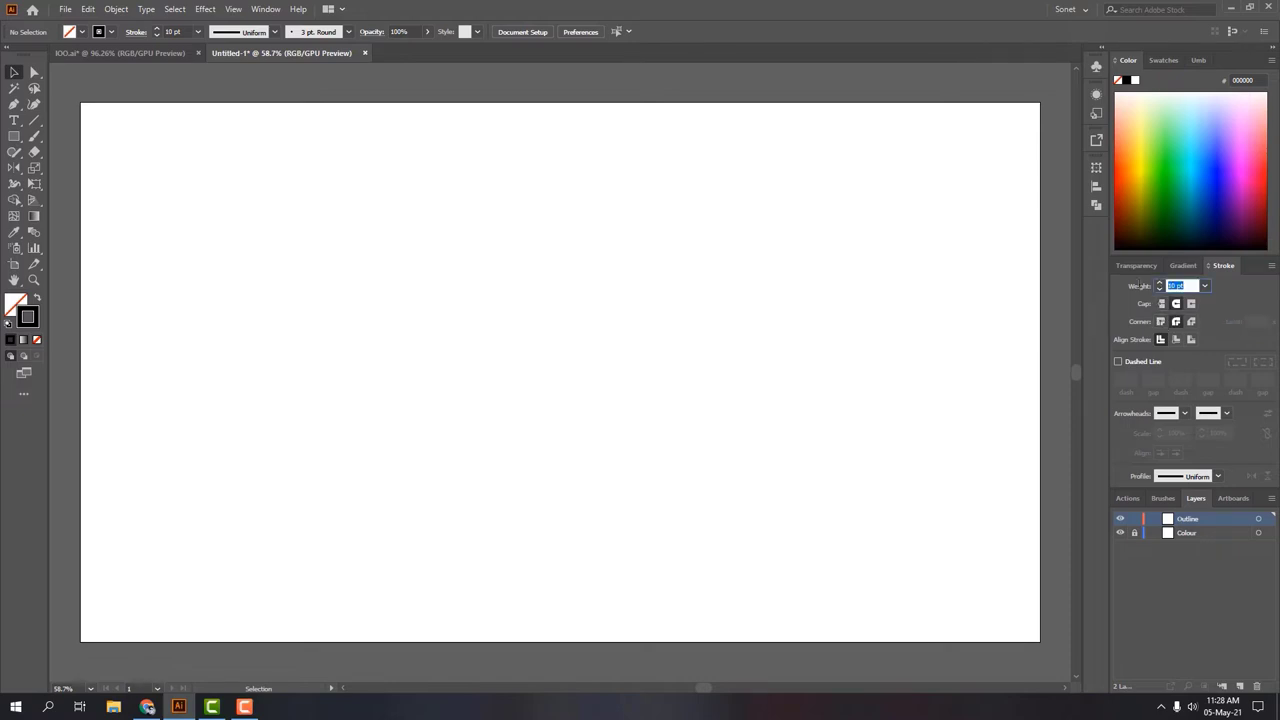
{"action": "type", "text": "6"}
{"action": "key", "text": "Return"}
{"action": "left_click", "coordinate": [1196, 59]}
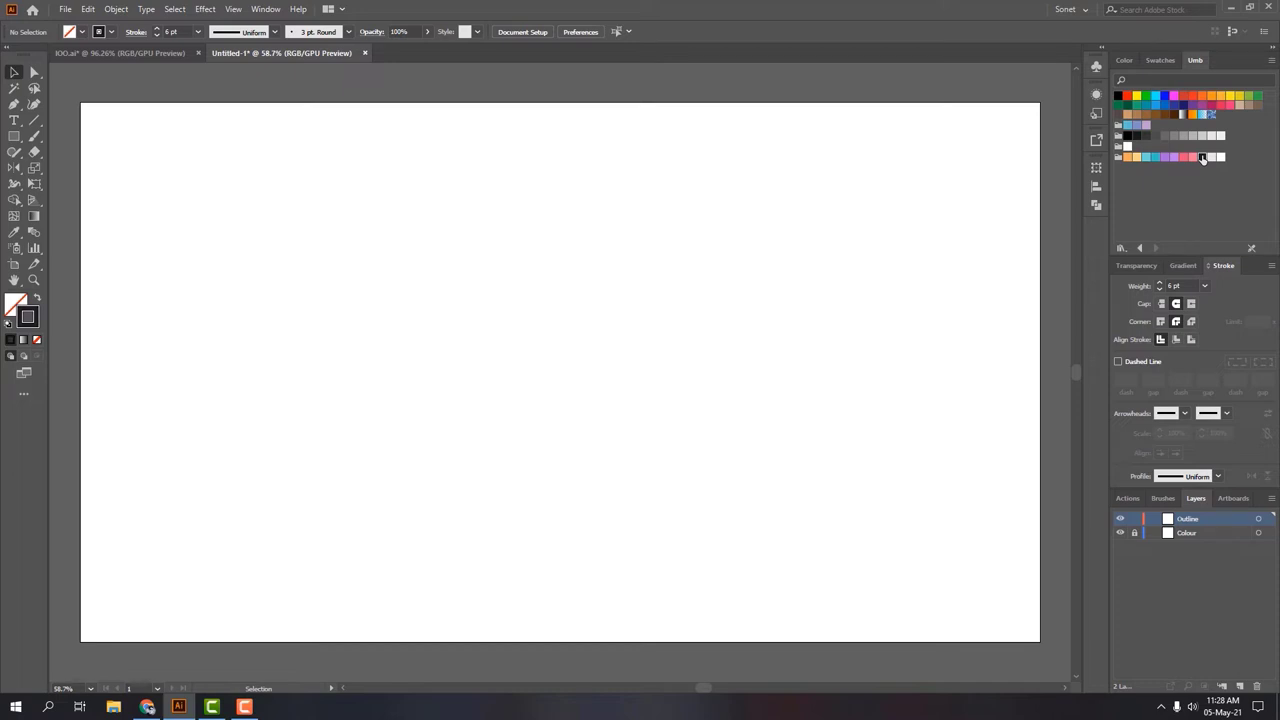
Step: Draw a closed right triangle with the Pen tool near the top of the canvas
{"action": "key", "text": "p"}
{"action": "left_click", "coordinate": [528, 193]}
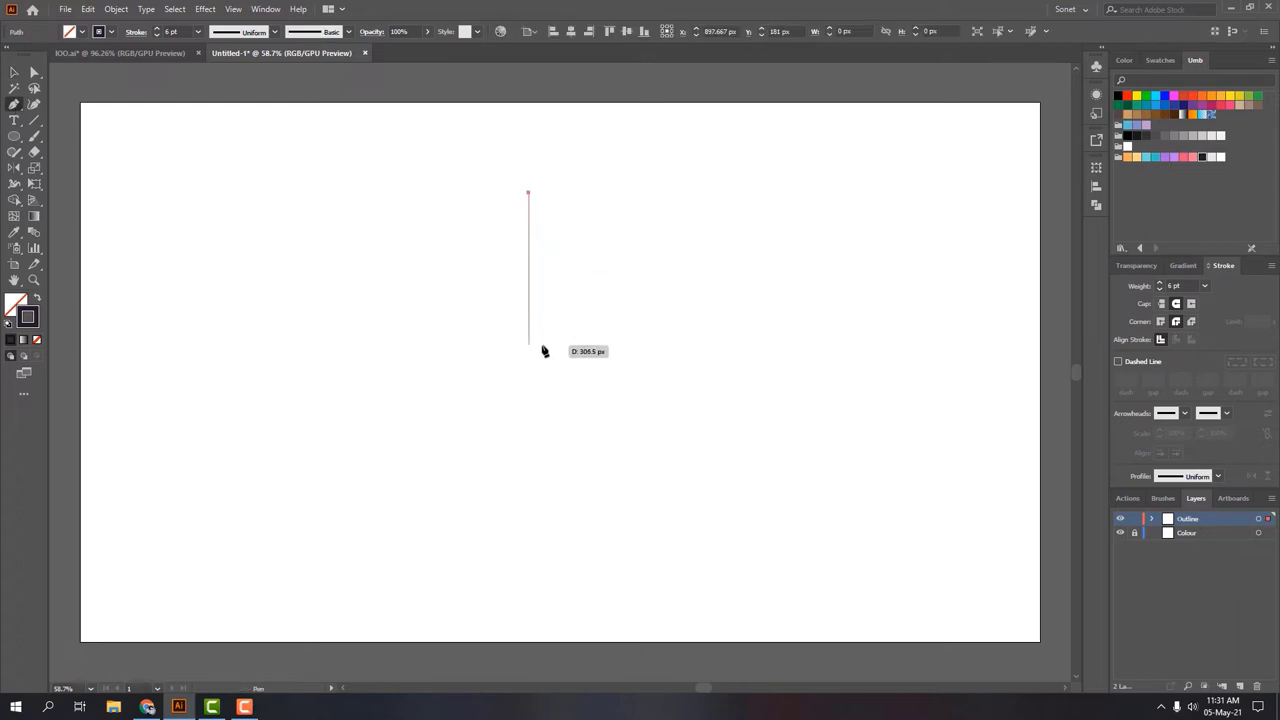
{"action": "left_click", "coordinate": [534, 351], "text": "shift"}
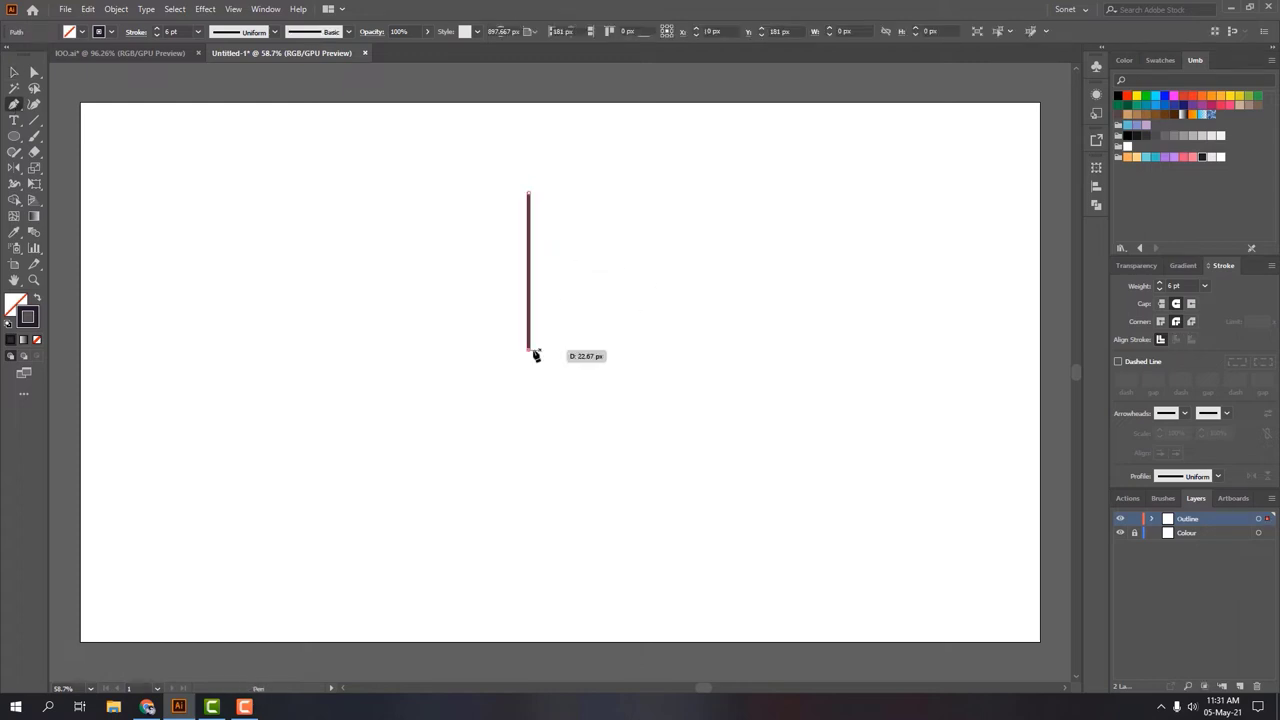
{"action": "left_click", "coordinate": [385, 350], "text": "shift"}
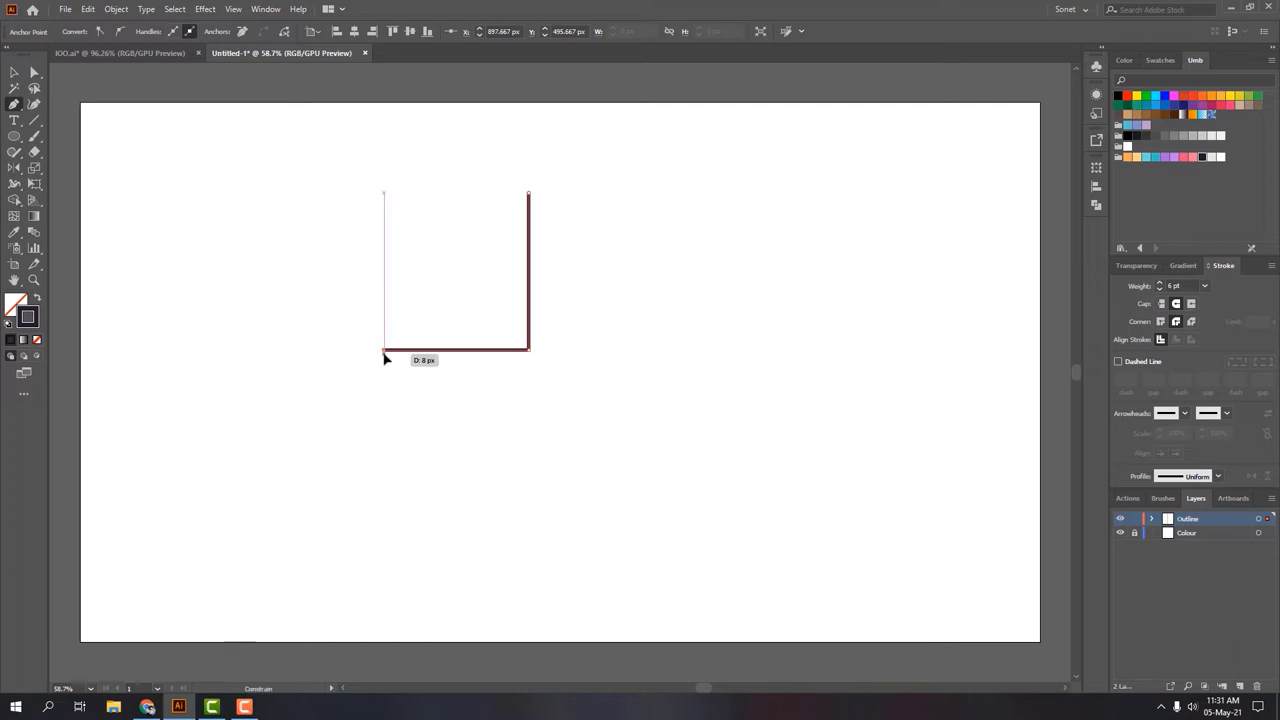
{"action": "left_click", "coordinate": [528, 194]}
{"action": "key", "text": "v"}
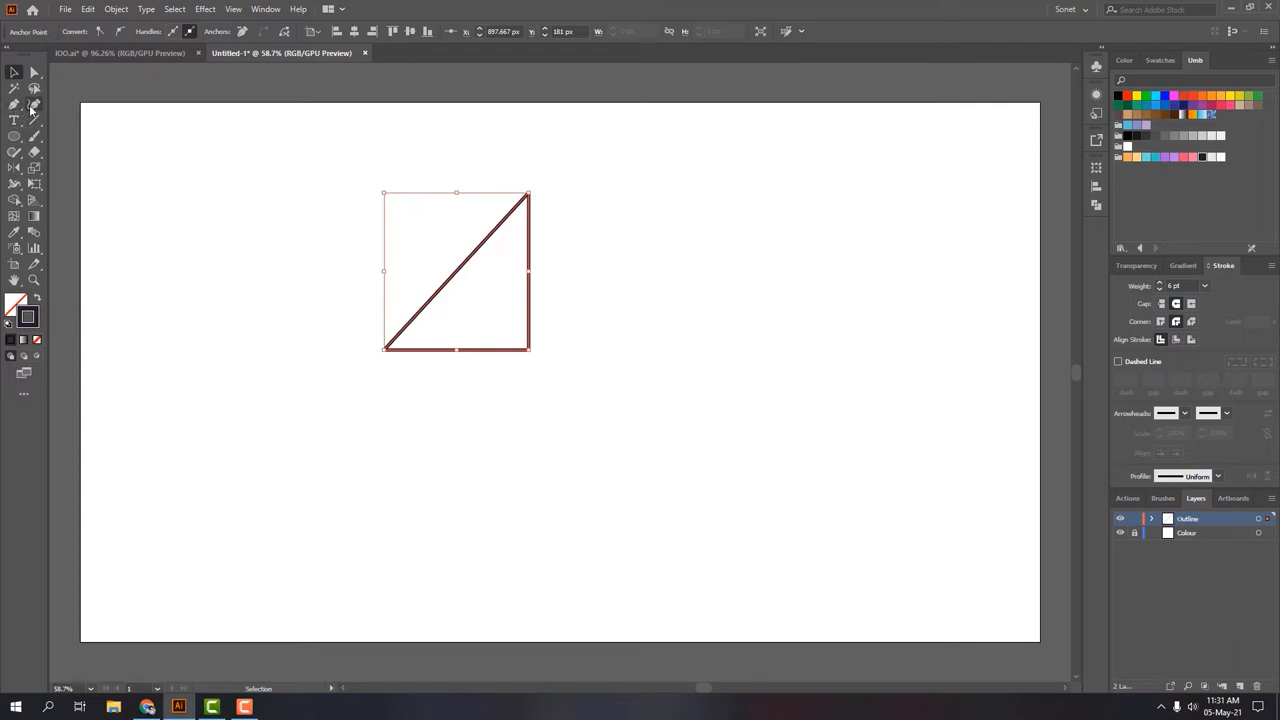
Step: Bend the triangle's diagonal outward and delete its bottom-right corner, leaving only the arc
{"action": "left_click", "coordinate": [34, 104]}
{"action": "left_click_drag", "start_coordinate": [456, 264], "coordinate": [432, 245]}
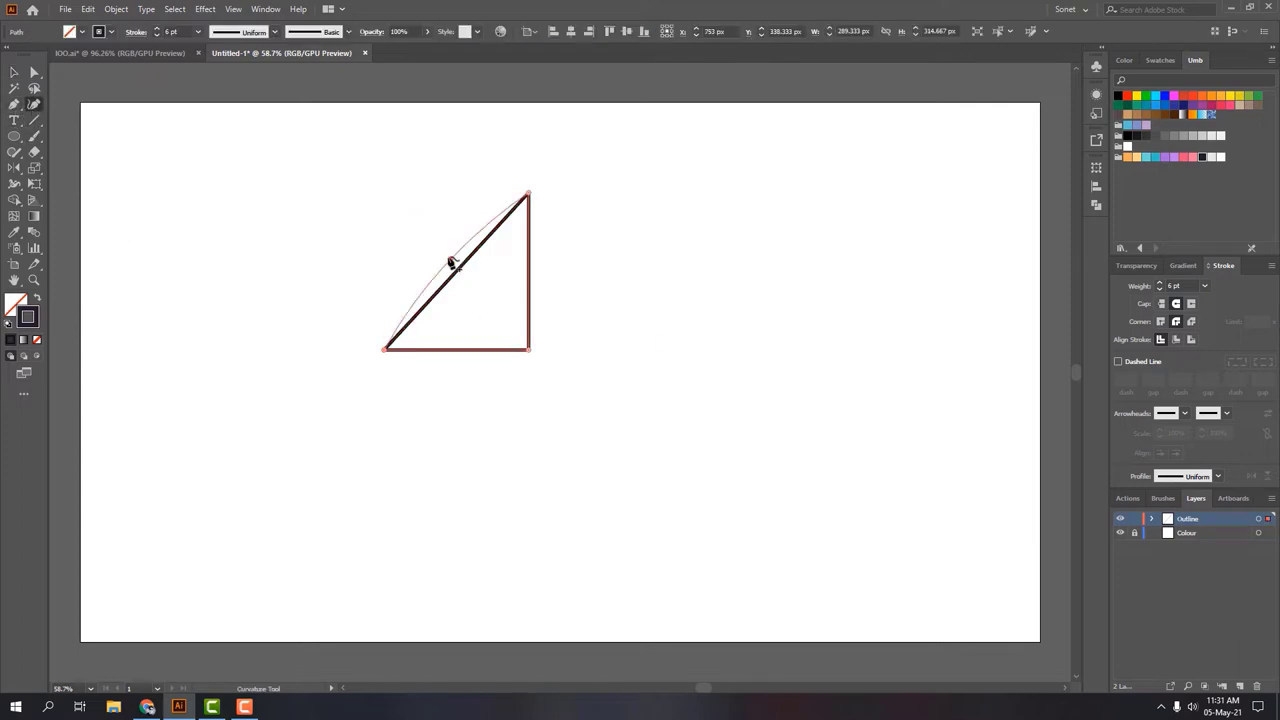
{"action": "left_click", "coordinate": [432, 245]}
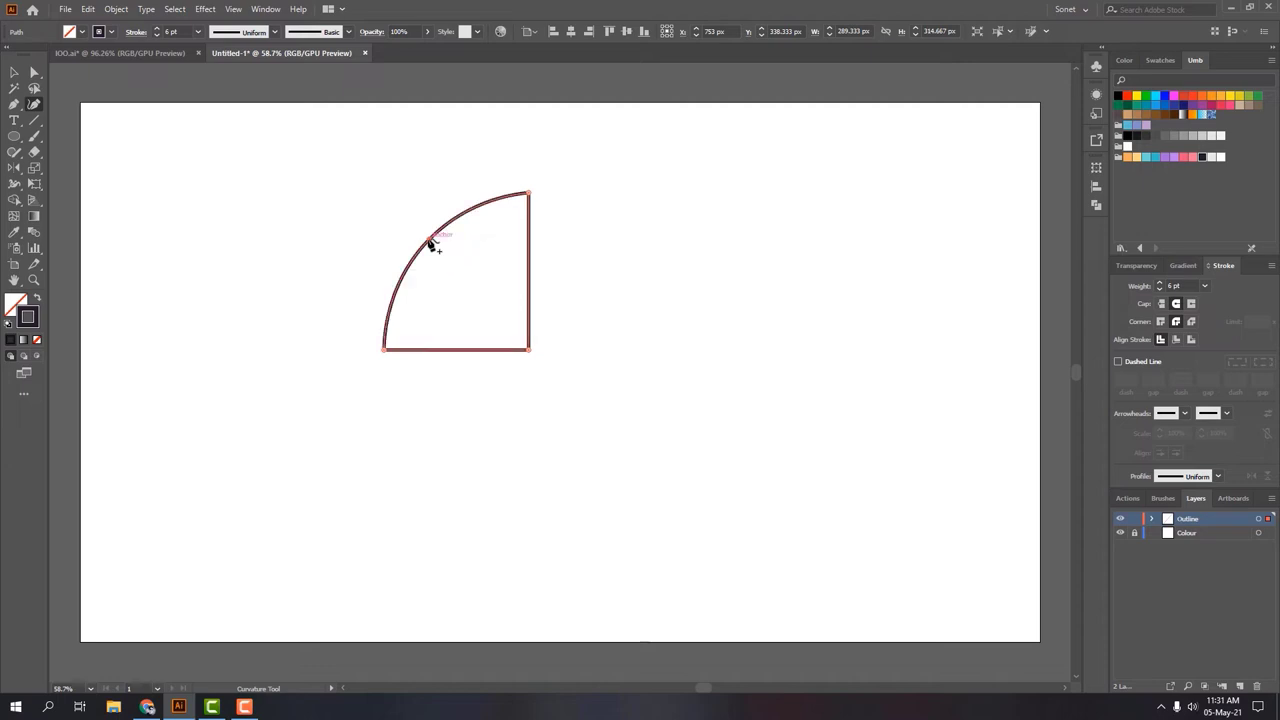
{"action": "left_click", "coordinate": [34, 72]}
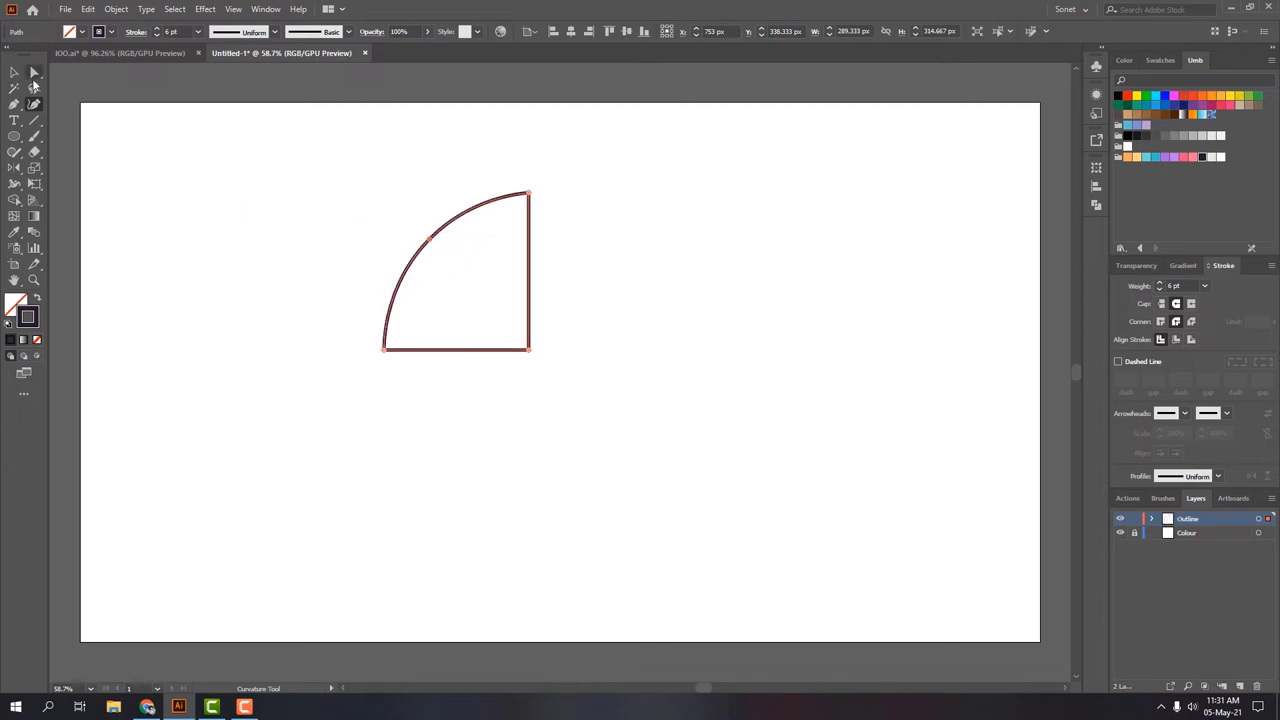
{"action": "left_click", "coordinate": [529, 350]}
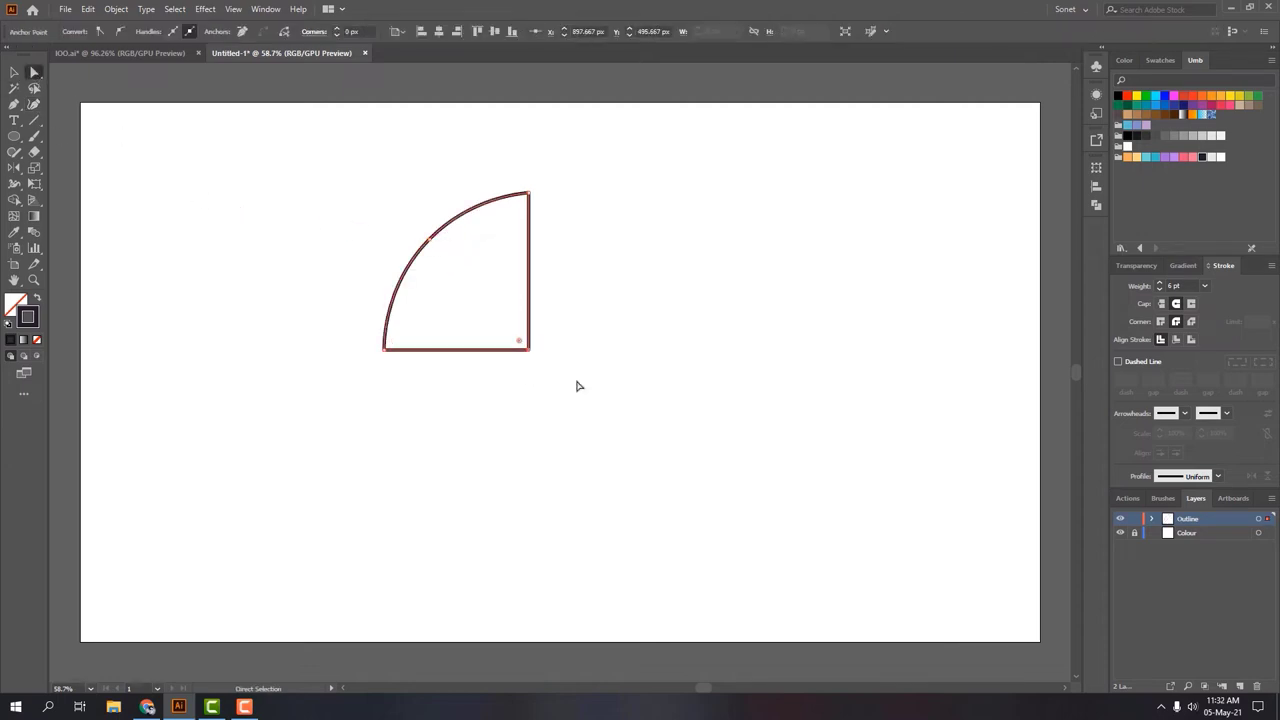
{"action": "key", "text": "Delete"}
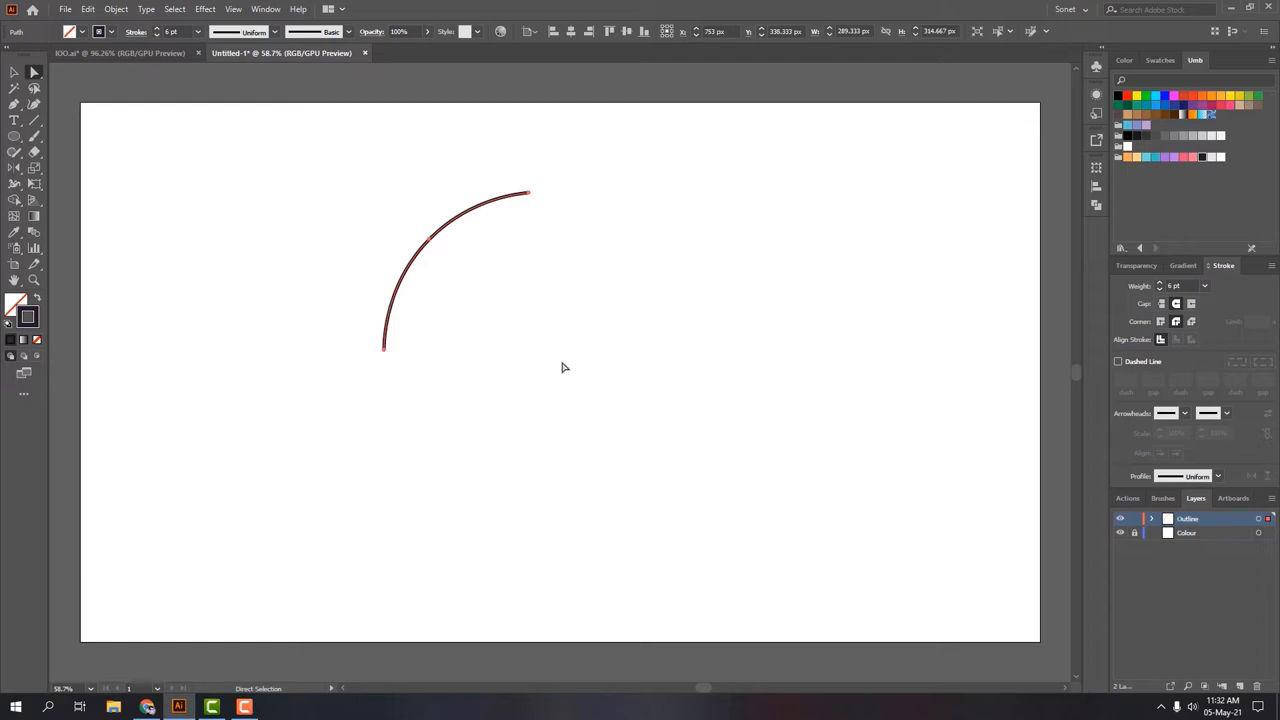
{"action": "left_click", "coordinate": [14, 72]}
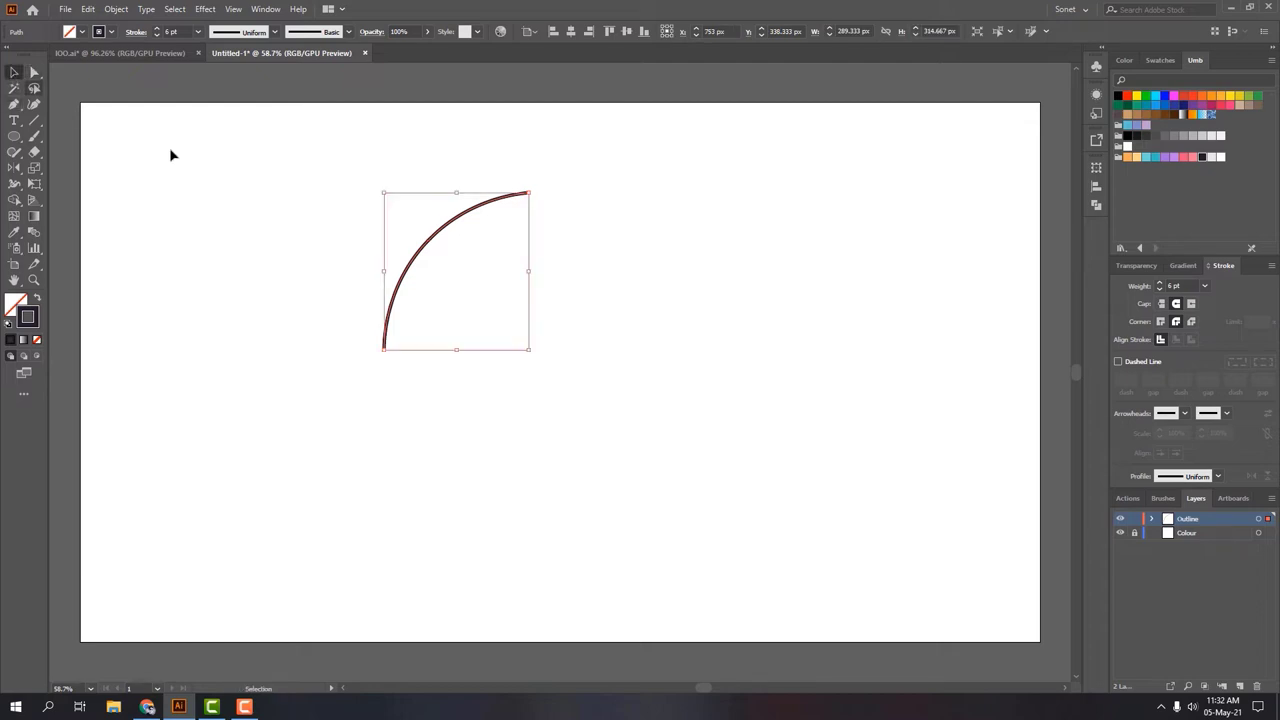
Step: Rotate a copy of the arc inward around its top point
{"action": "left_click", "coordinate": [320, 213]}
{"action": "left_click", "coordinate": [506, 199]}
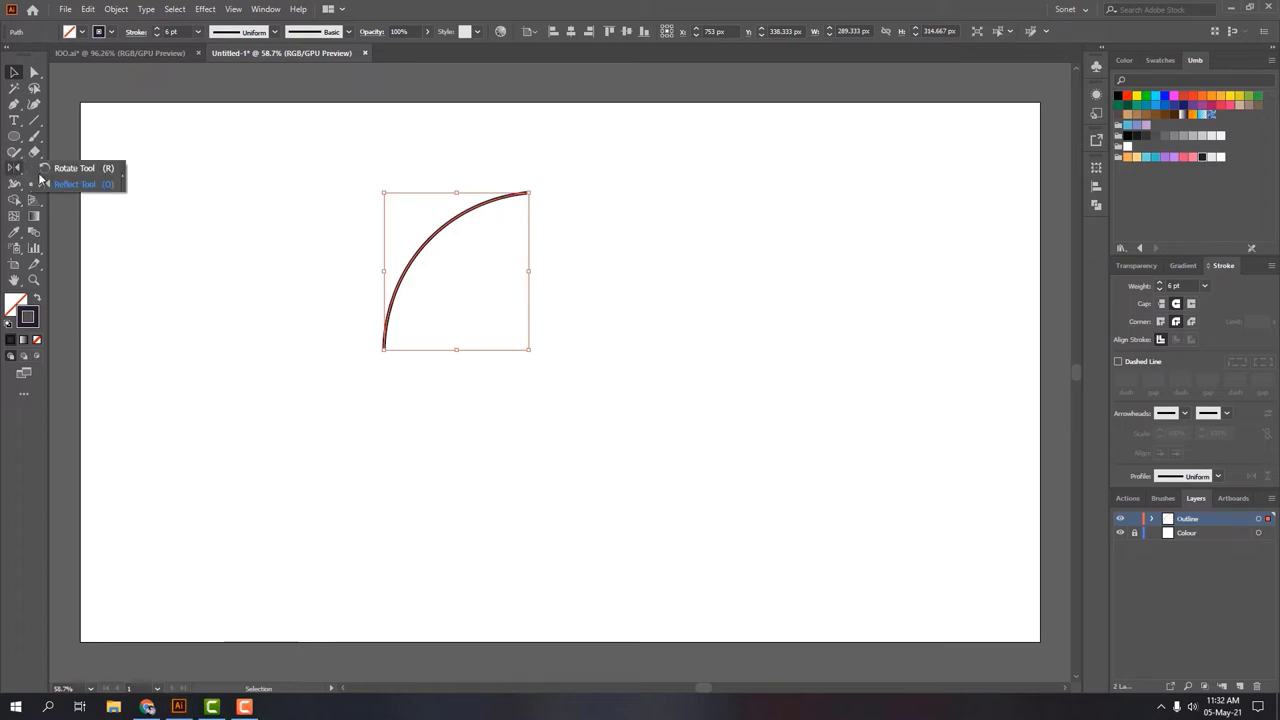
{"action": "left_click", "coordinate": [14, 168]}
{"action": "left_click", "coordinate": [530, 192]}
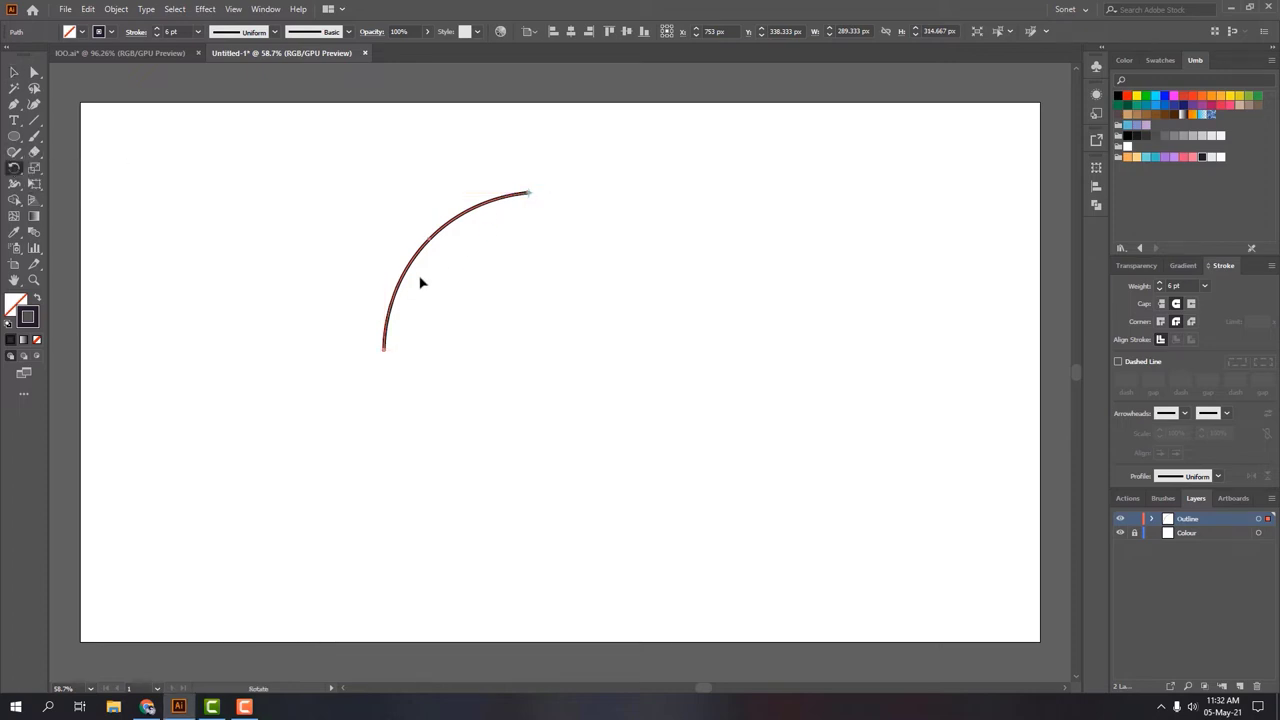
{"action": "left_click_drag", "start_coordinate": [393, 302], "coordinate": [475, 320]}
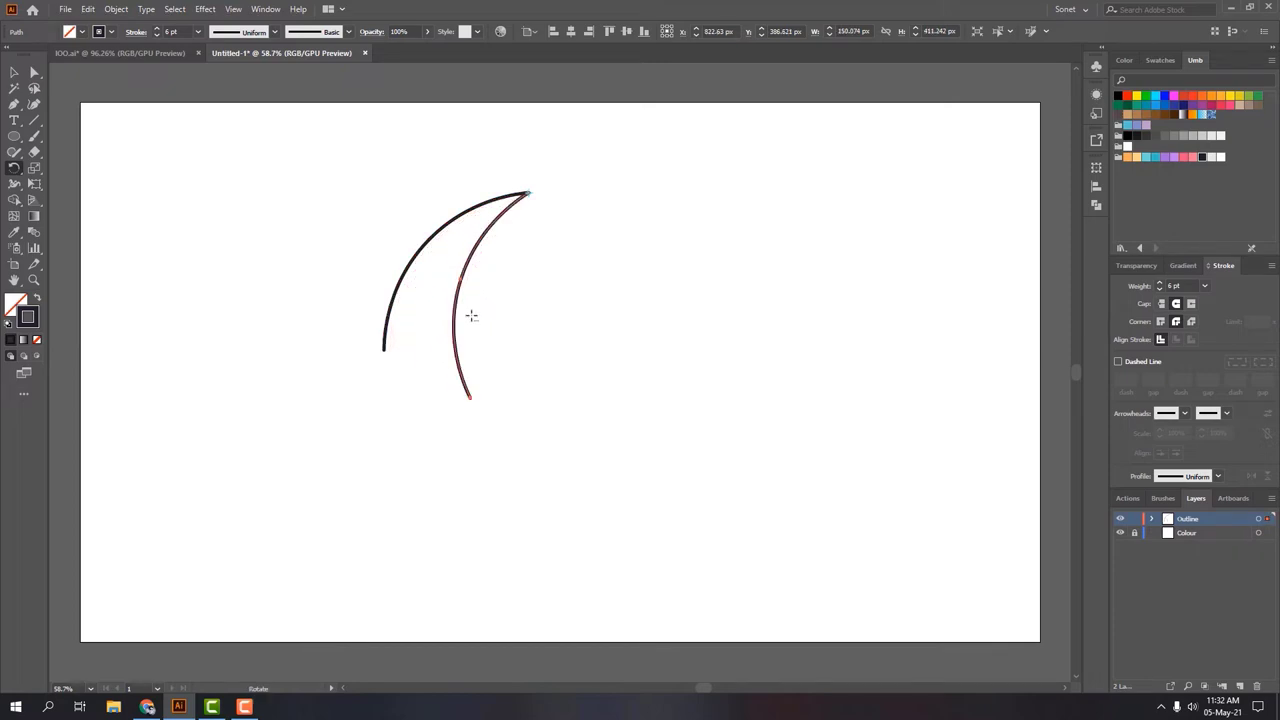
Step: Draw a vertical rib straight down from the arc's top point
{"action": "left_click", "coordinate": [33, 119]}
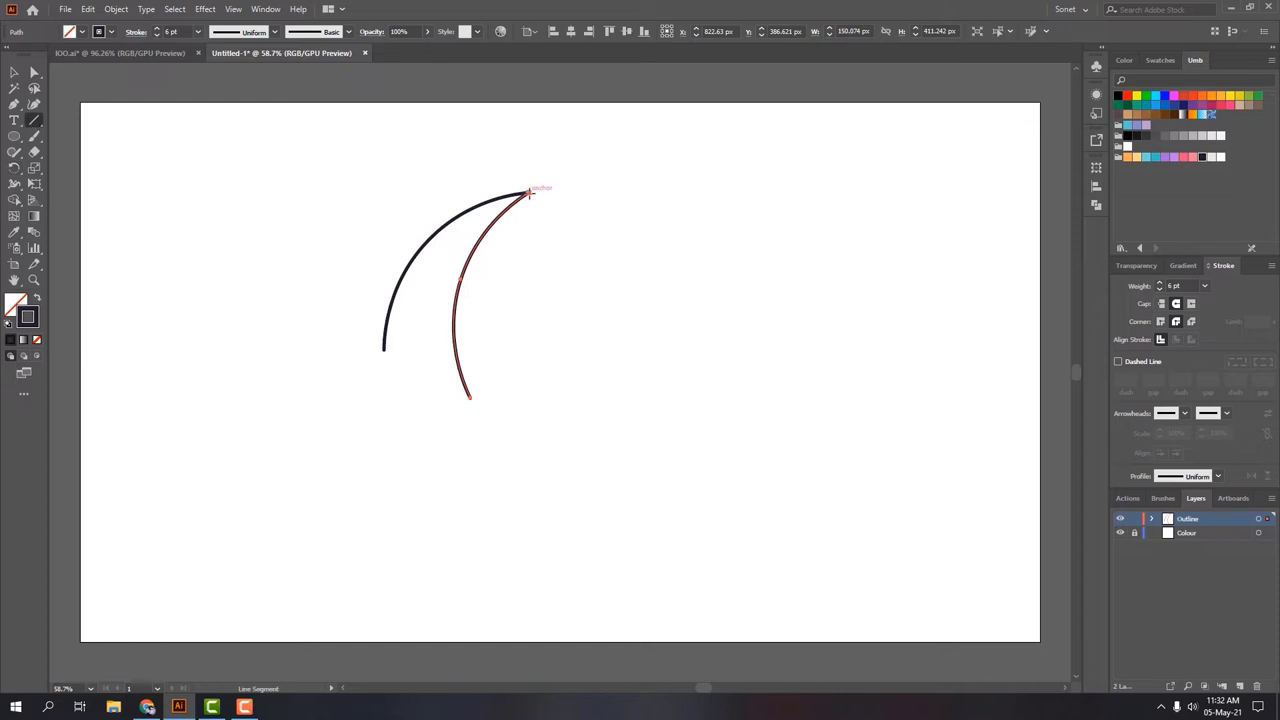
{"action": "left_click_drag", "start_coordinate": [530, 196], "coordinate": [530, 350]}
{"action": "key", "text": "v"}
{"action": "left_click", "coordinate": [548, 351]}
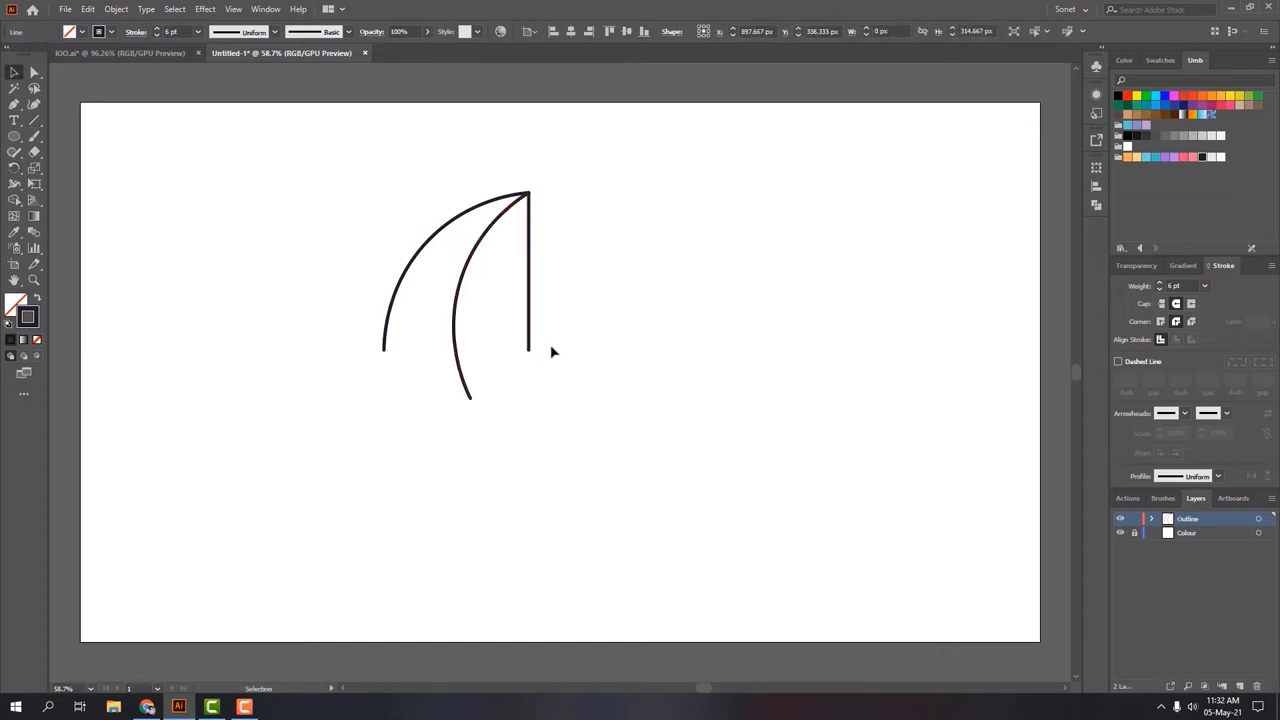
Step: Mirror a copy of the two left arcs across the vertical axis to the right
{"action": "left_click_drag", "start_coordinate": [306, 190], "coordinate": [545, 253]}
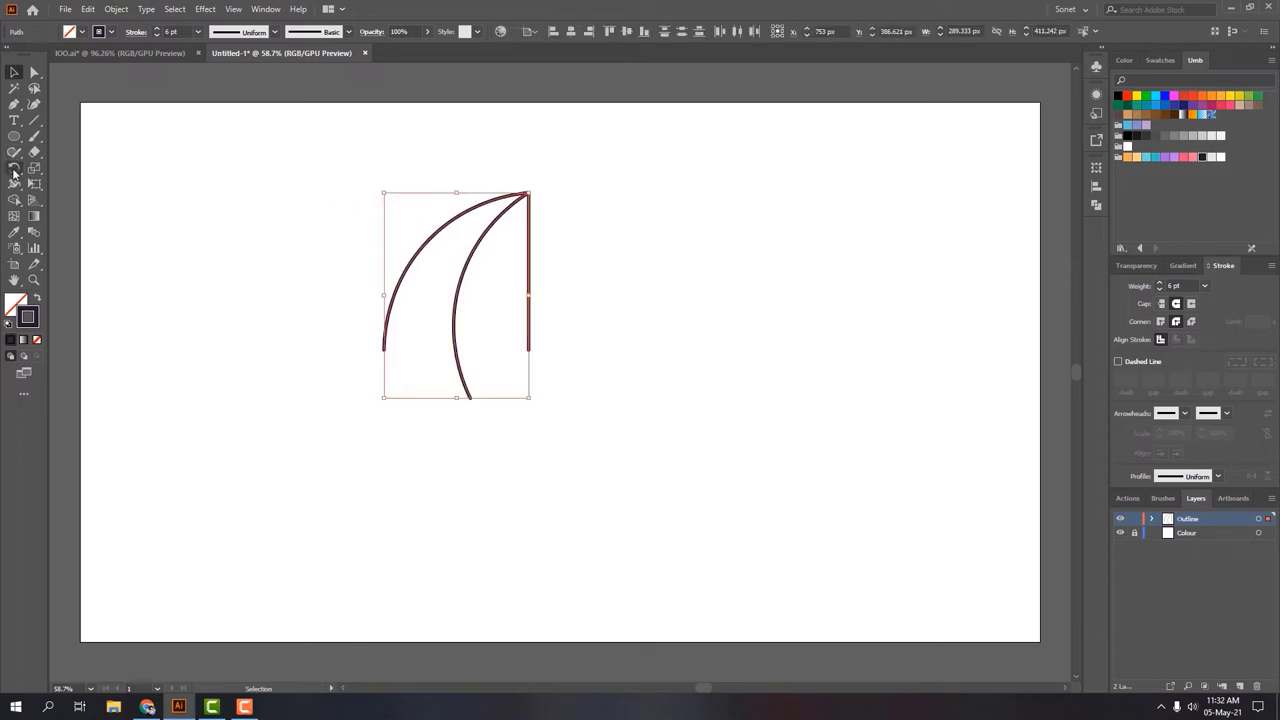
{"action": "left_click_drag", "start_coordinate": [13, 172], "coordinate": [53, 184]}
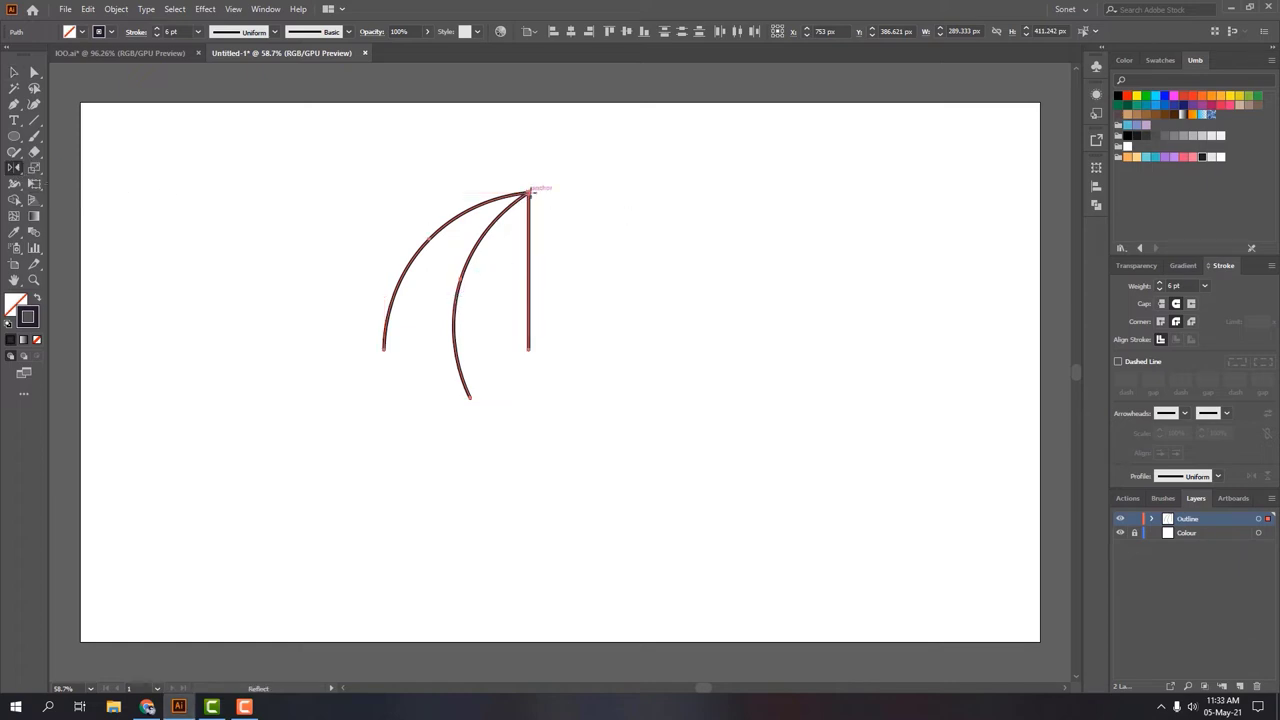
{"action": "left_click", "coordinate": [529, 191]}
{"action": "left_click_drag", "start_coordinate": [529, 350], "coordinate": [532, 350]}
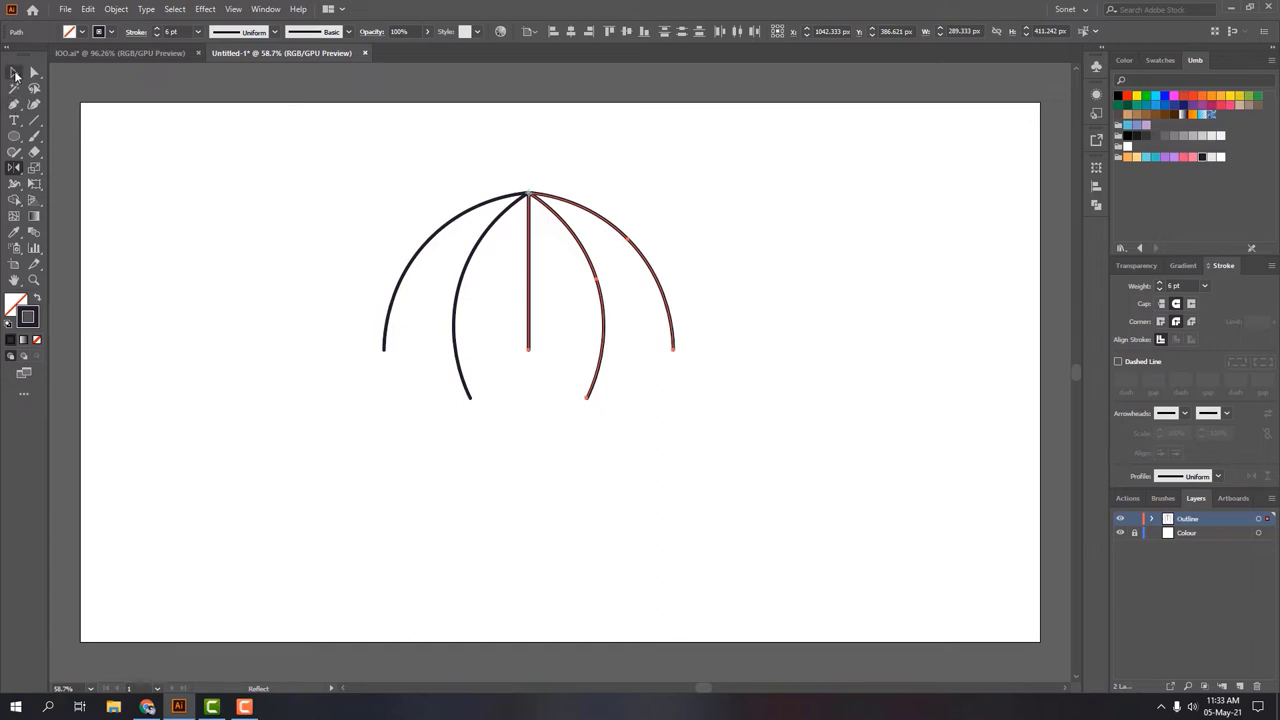
{"action": "left_click", "coordinate": [13, 72]}
{"action": "left_click", "coordinate": [378, 398]}
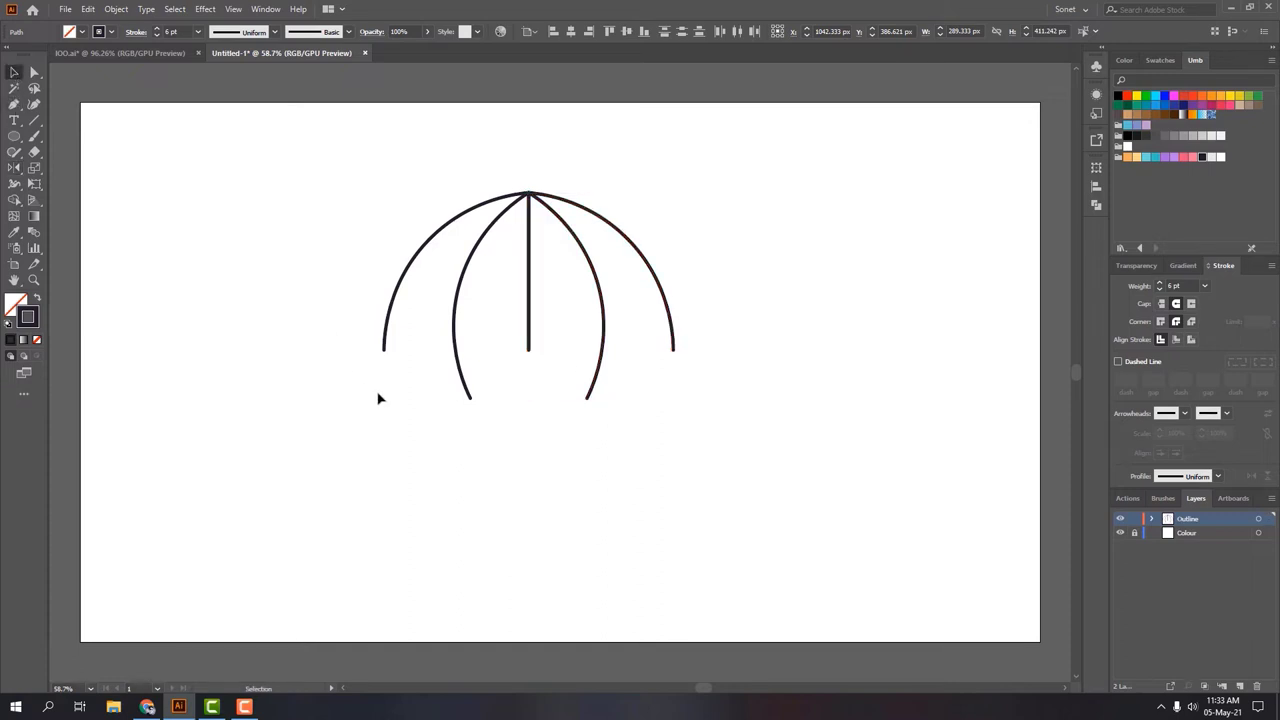
Step: Draw a horizontal base line across the umbrella and trim the inner arc tails below it
{"action": "left_click", "coordinate": [34, 120]}
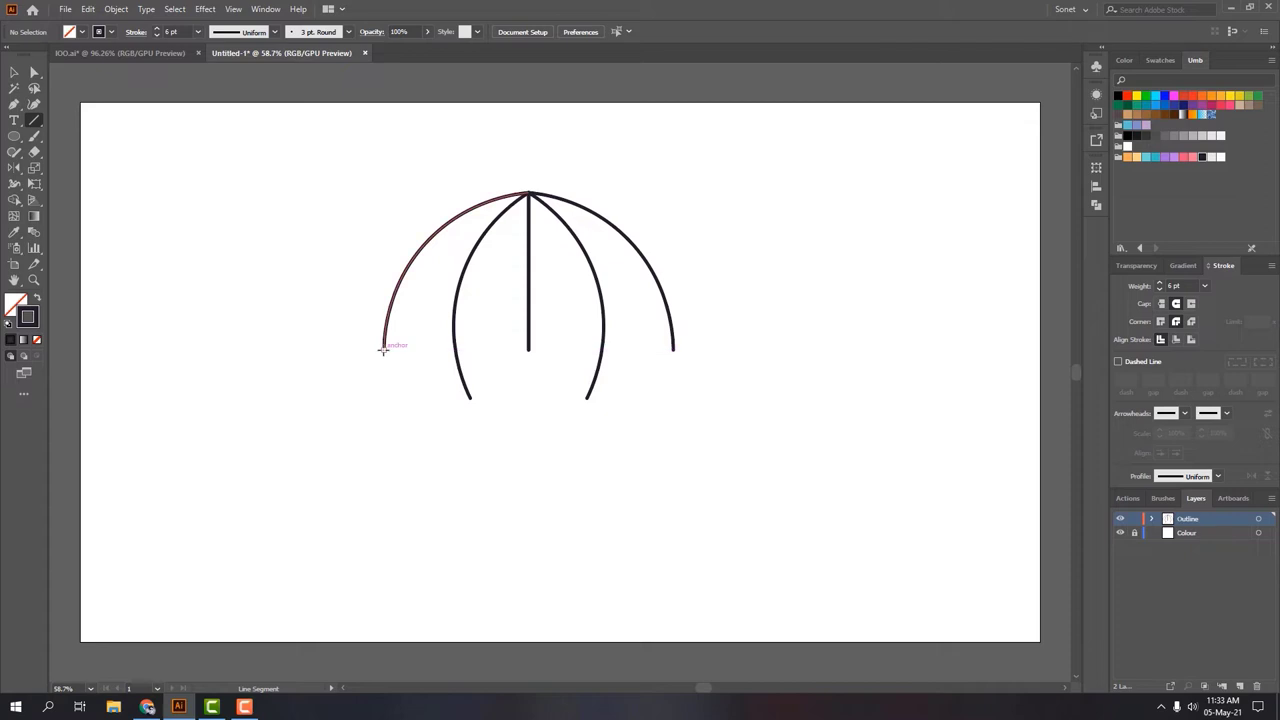
{"action": "left_click_drag", "start_coordinate": [383, 349], "coordinate": [675, 349]}
{"action": "key", "text": "v"}
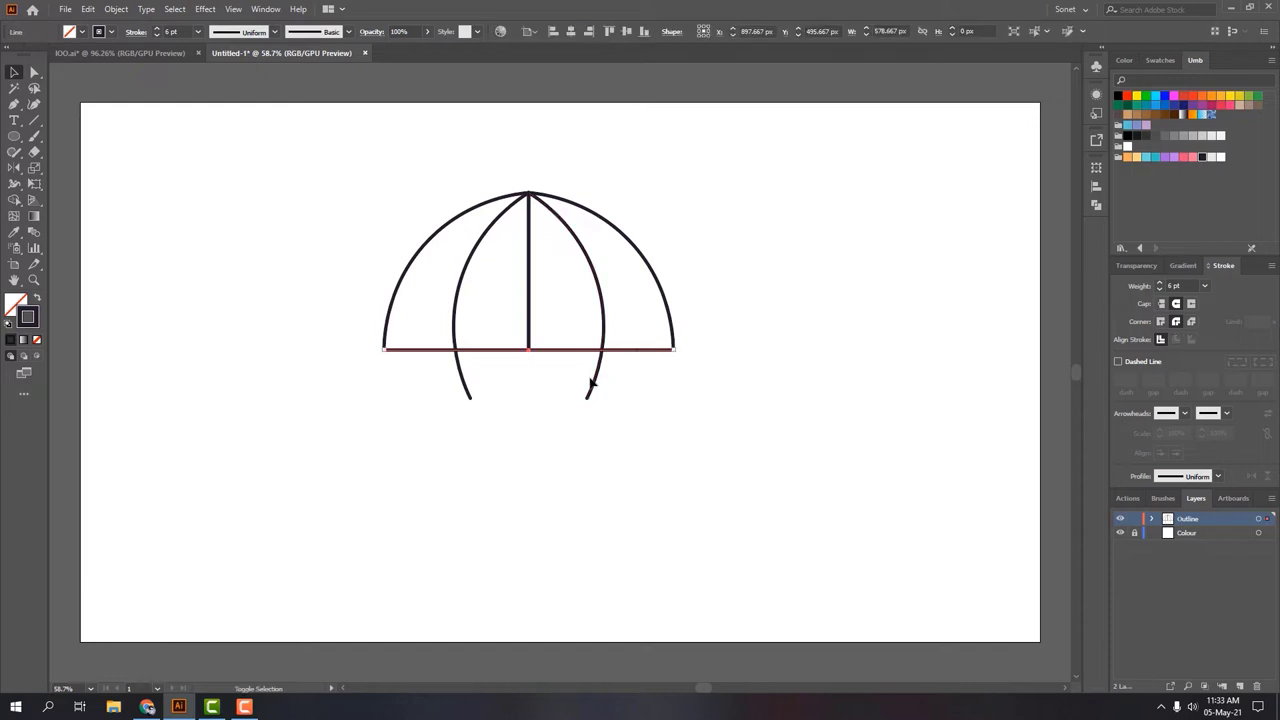
{"action": "left_click", "coordinate": [591, 383], "text": "shift"}
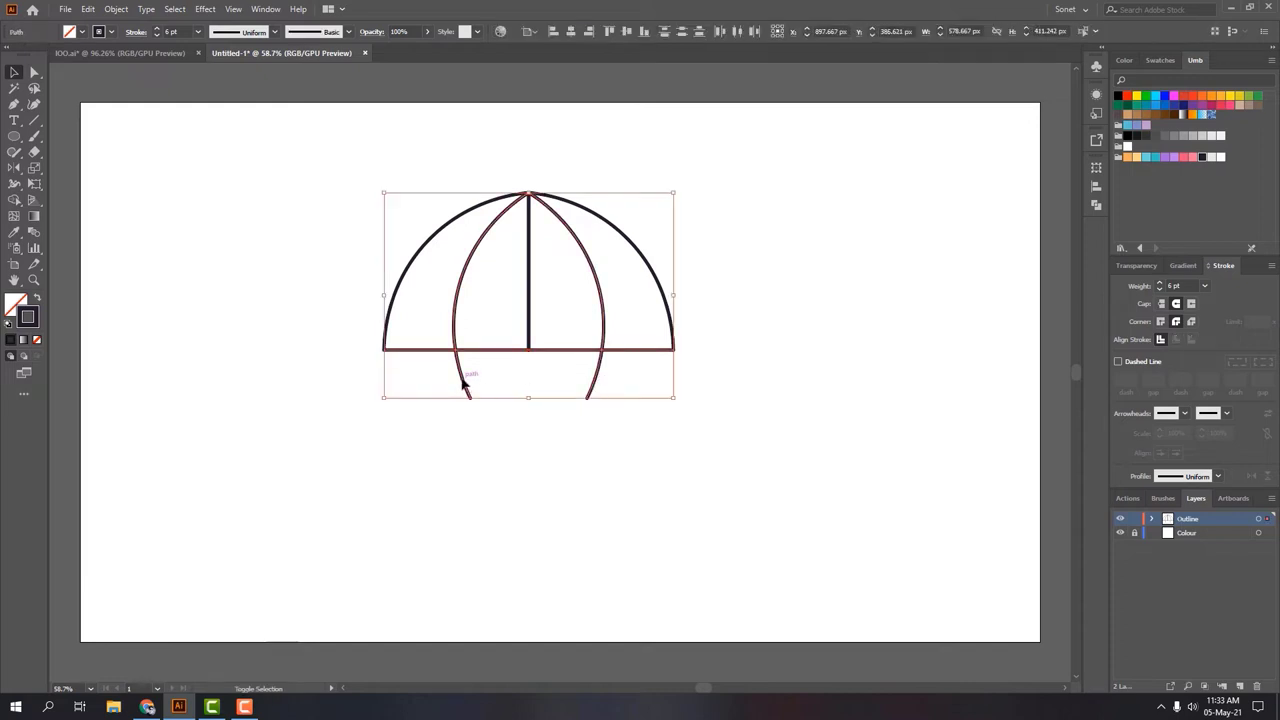
{"action": "left_click", "coordinate": [463, 383], "text": "shift"}
{"action": "left_click", "coordinate": [15, 201]}
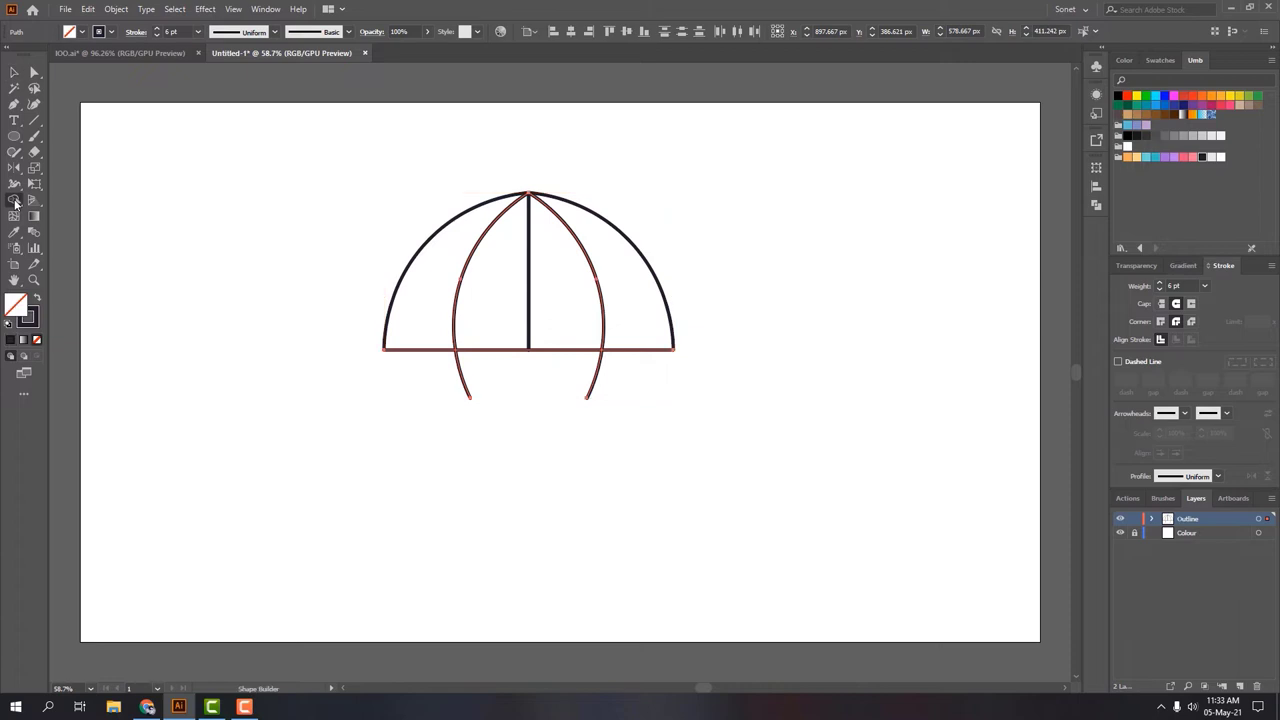
{"action": "left_click", "coordinate": [464, 382], "text": "alt"}
{"action": "left_click", "coordinate": [596, 381], "text": "alt"}
{"action": "key", "text": "v"}
{"action": "left_click", "coordinate": [575, 383]}
Step: Add anchors at the rib junctions and curve the four base segments up into arches
{"action": "left_click", "coordinate": [563, 354]}
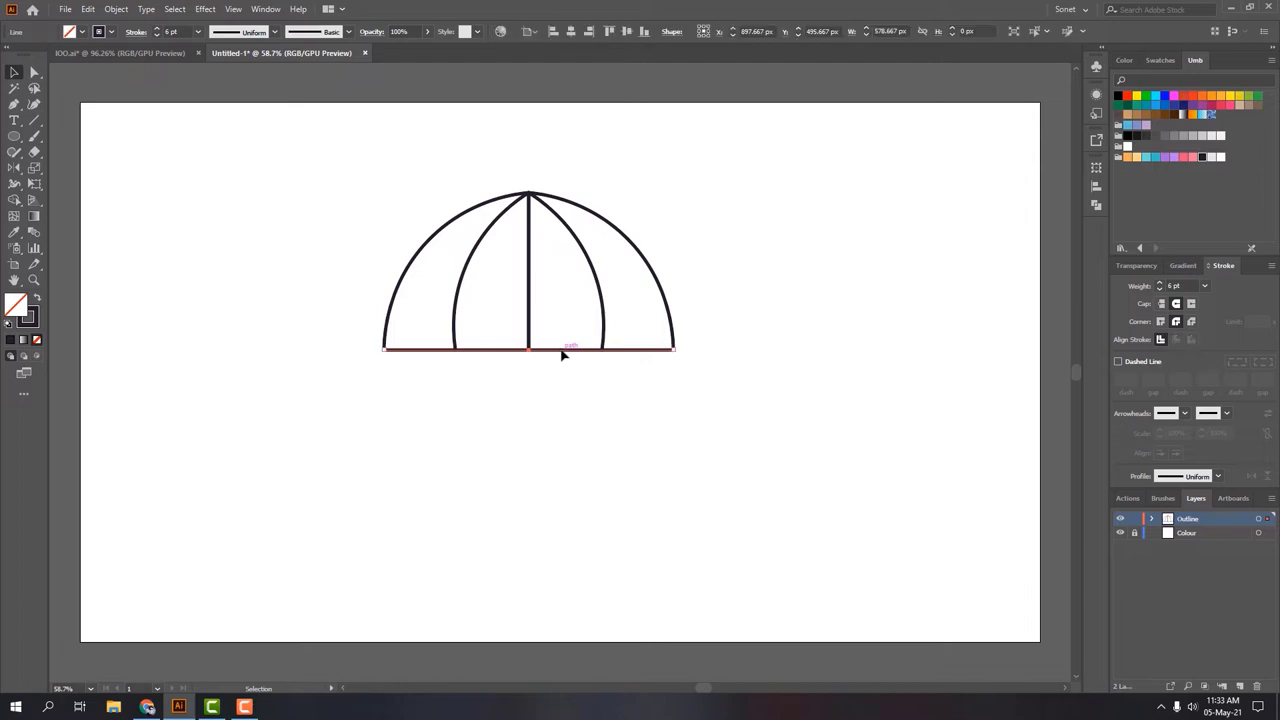
{"action": "left_click", "coordinate": [34, 104]}
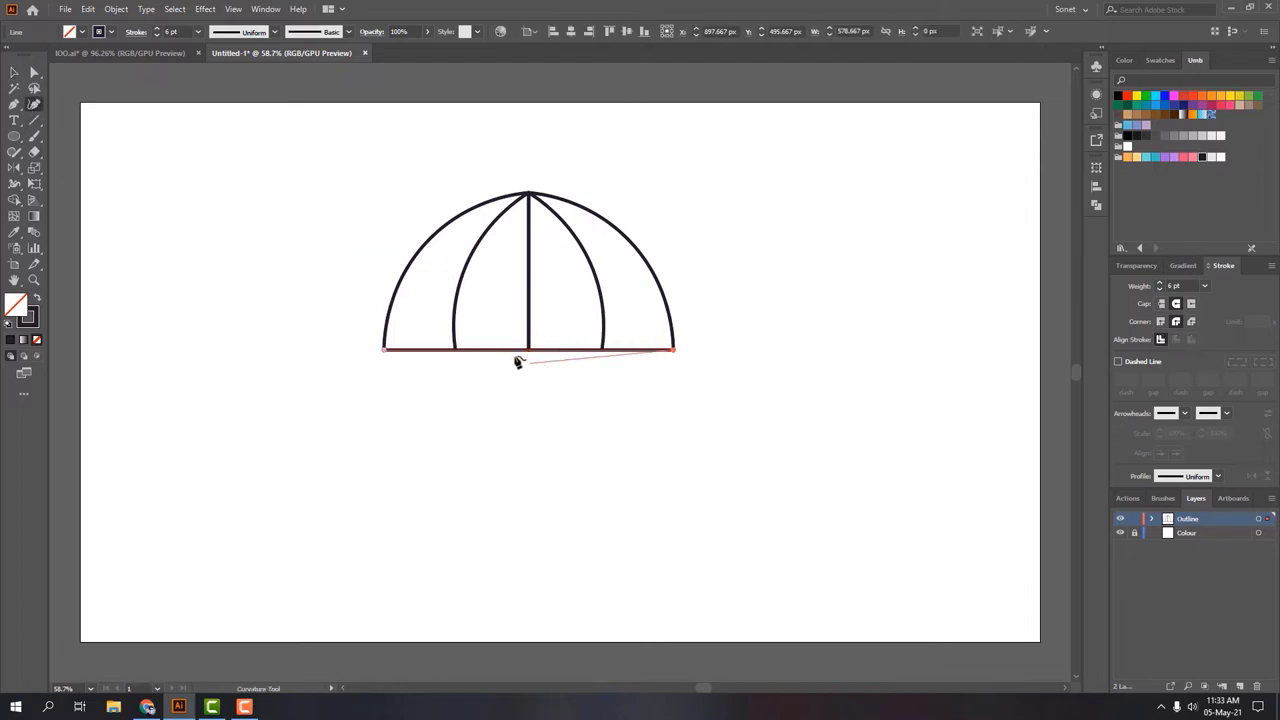
{"action": "left_click", "coordinate": [455, 350]}
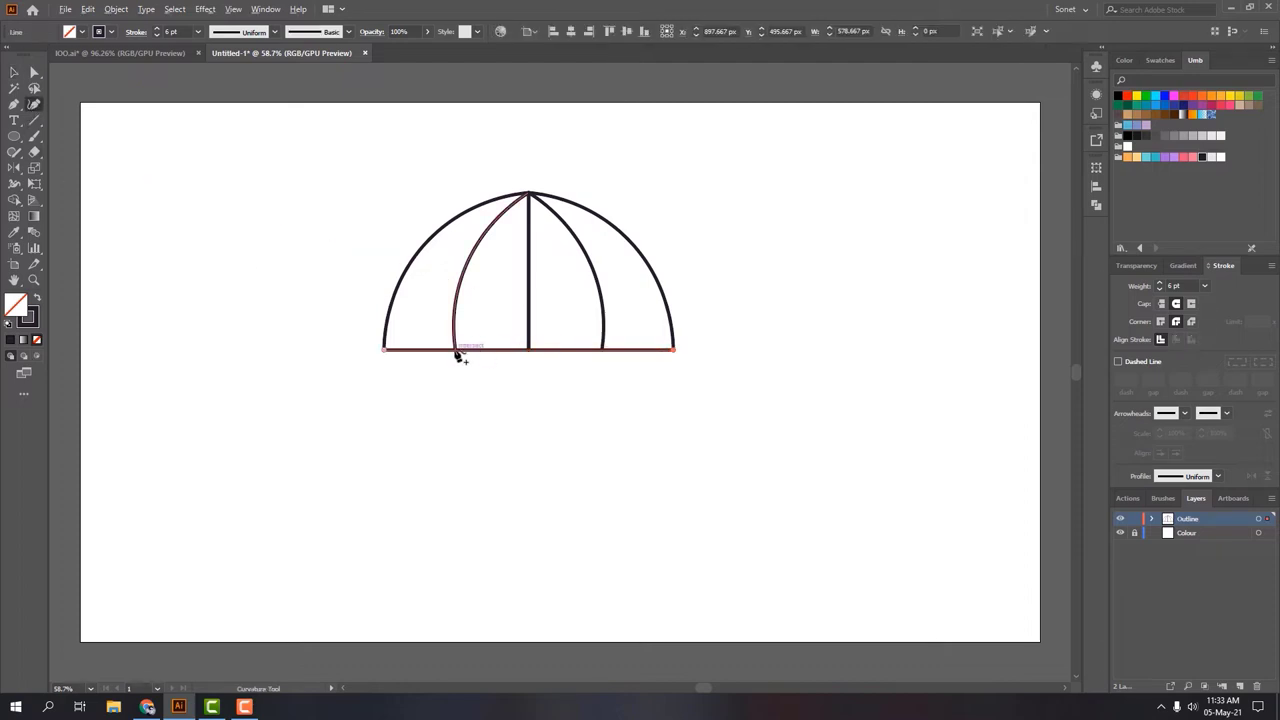
{"action": "left_click", "coordinate": [529, 350]}
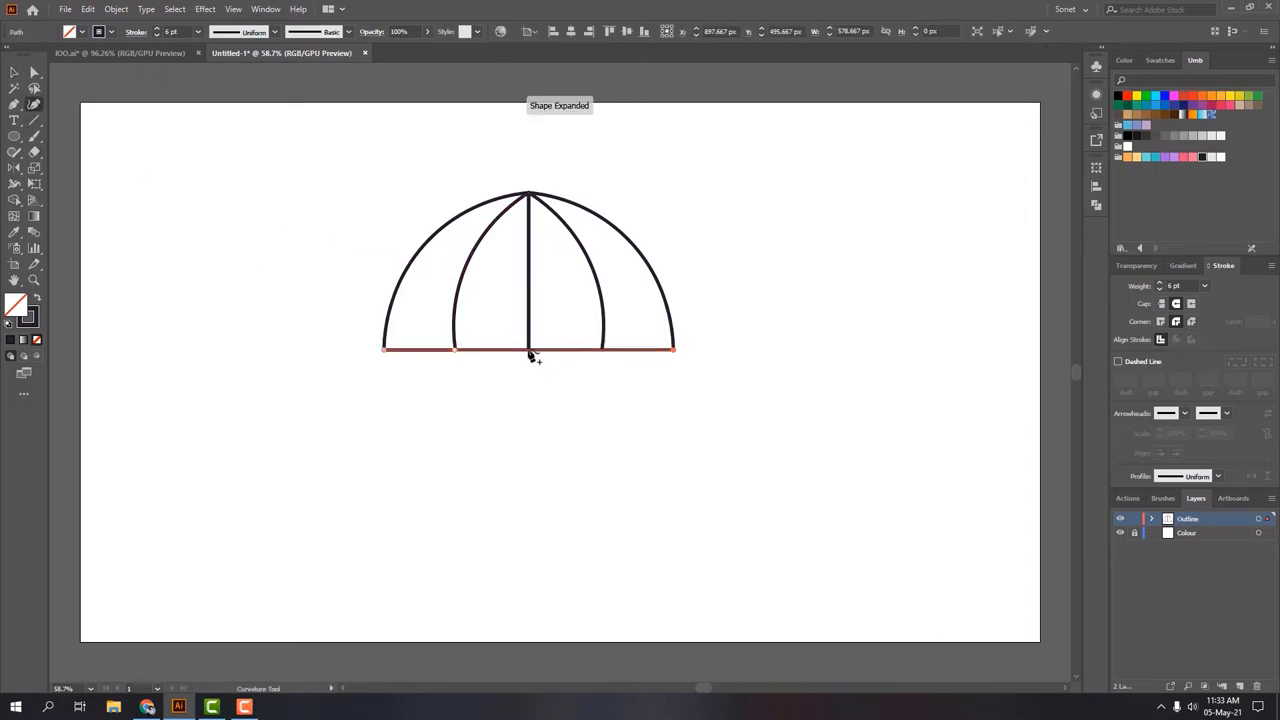
{"action": "left_click", "coordinate": [603, 350]}
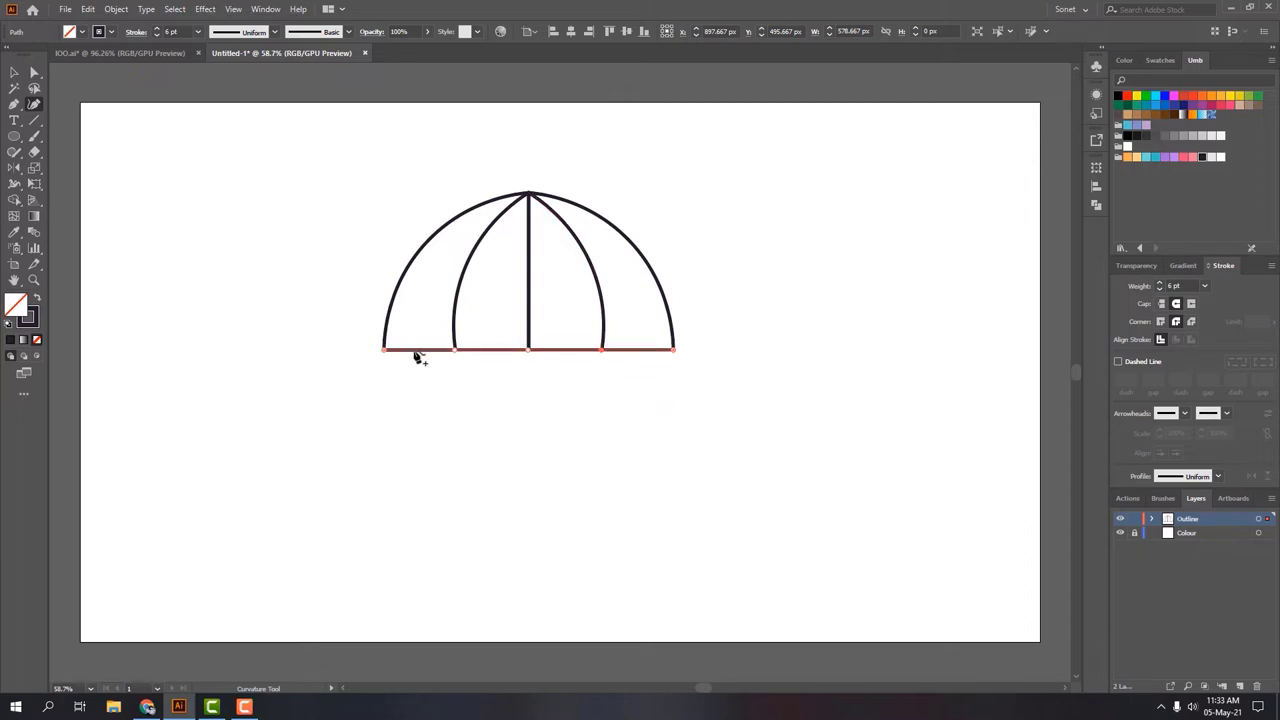
{"action": "left_click_drag", "start_coordinate": [421, 350], "coordinate": [422, 324]}
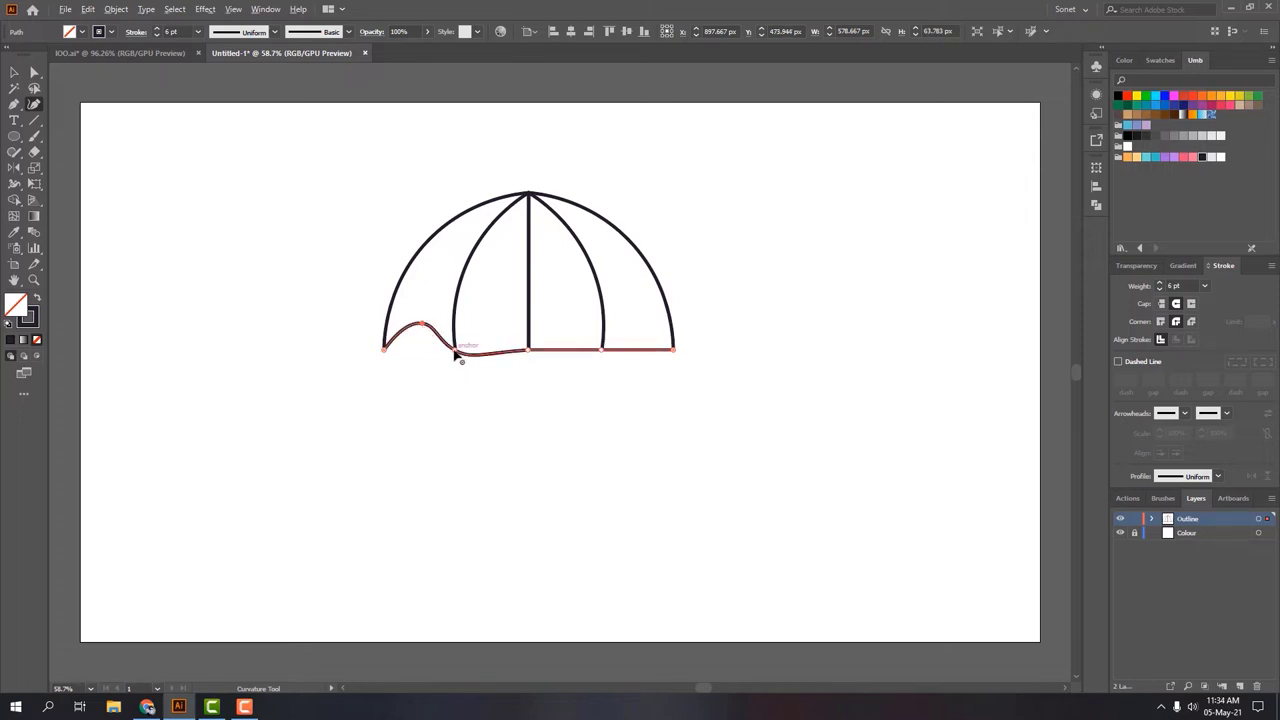
{"action": "double_click", "coordinate": [455, 351]}
{"action": "left_click_drag", "start_coordinate": [495, 353], "coordinate": [500, 329]}
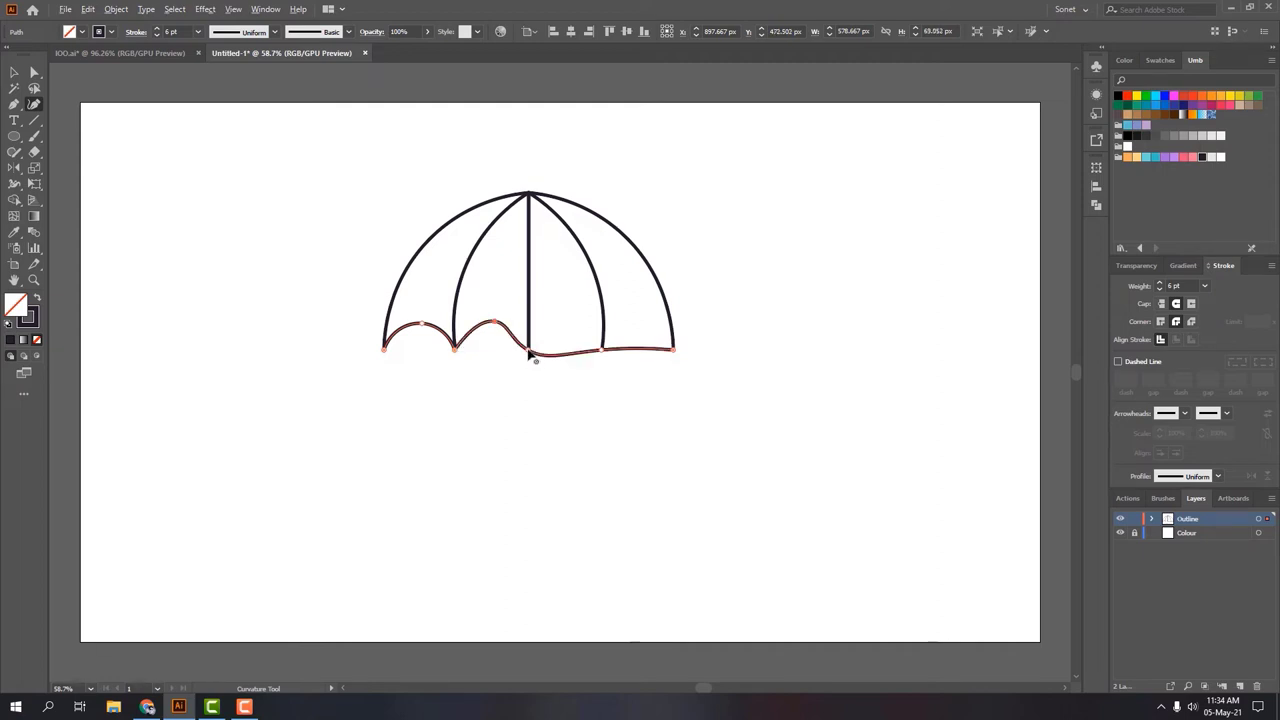
{"action": "double_click", "coordinate": [529, 351]}
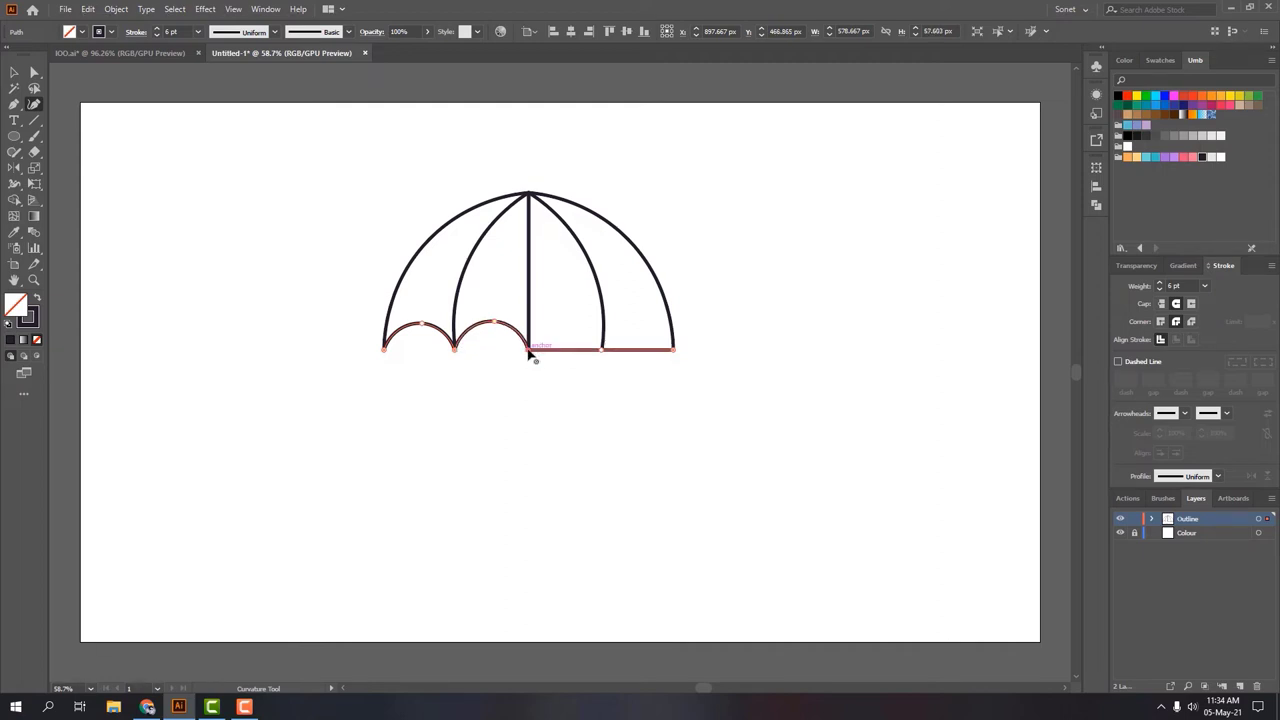
{"action": "left_click_drag", "start_coordinate": [577, 350], "coordinate": [572, 323]}
{"action": "double_click", "coordinate": [601, 349]}
{"action": "left_click_drag", "start_coordinate": [645, 351], "coordinate": [645, 327]}
Step: Draw a vertical shaft from the umbrella's tip down to well below the canopy
{"action": "left_click", "coordinate": [13, 73]}
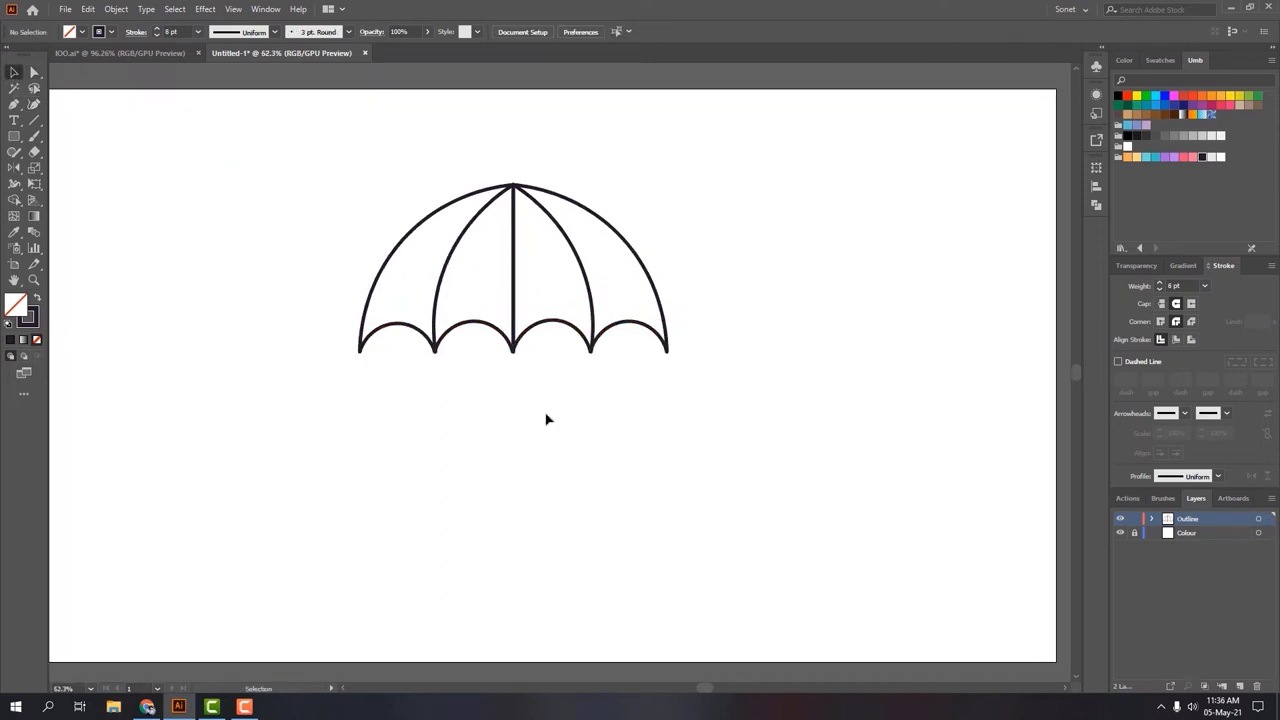
{"action": "left_click", "coordinate": [35, 121]}
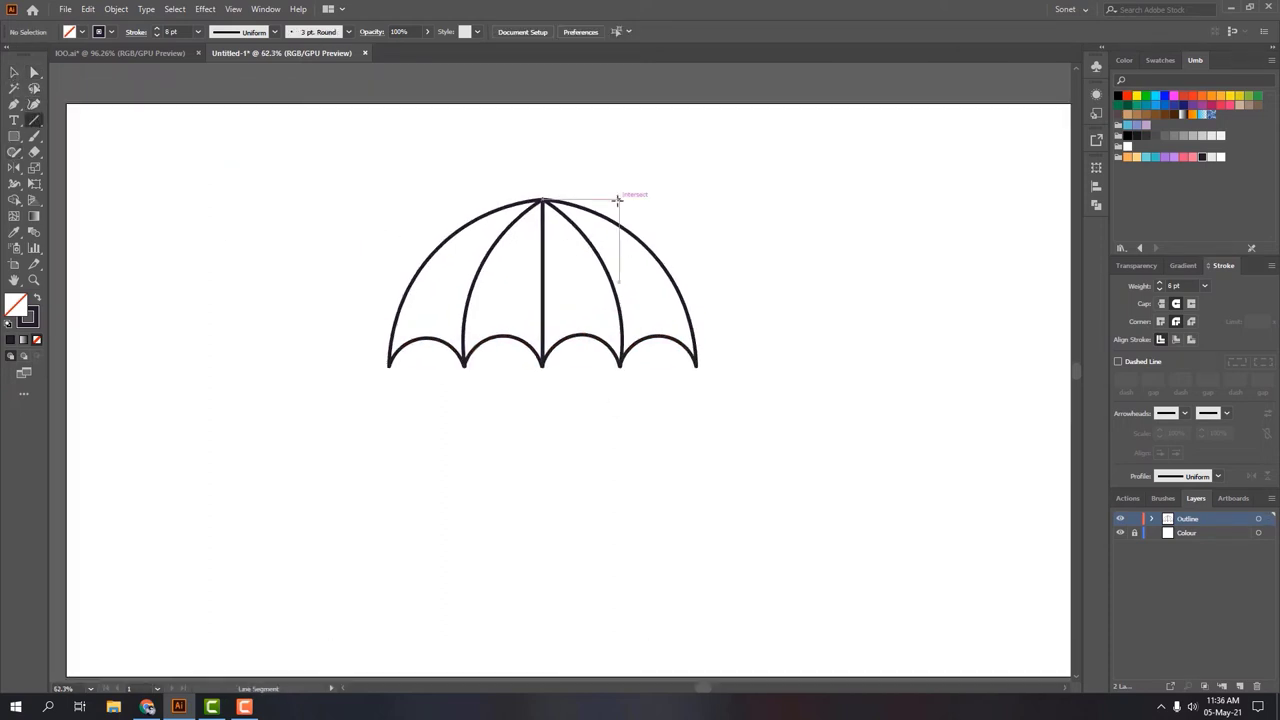
{"action": "mouse_move", "coordinate": [543, 187]}
{"action": "left_mouse_down"}
{"action": "mouse_move", "coordinate": [554, 517]}
{"action": "mouse_move", "coordinate": [538, 517]}
{"action": "mouse_move", "coordinate": [543, 497]}
{"action": "mouse_move", "coordinate": [543, 508]}
{"action": "left_mouse_up"}
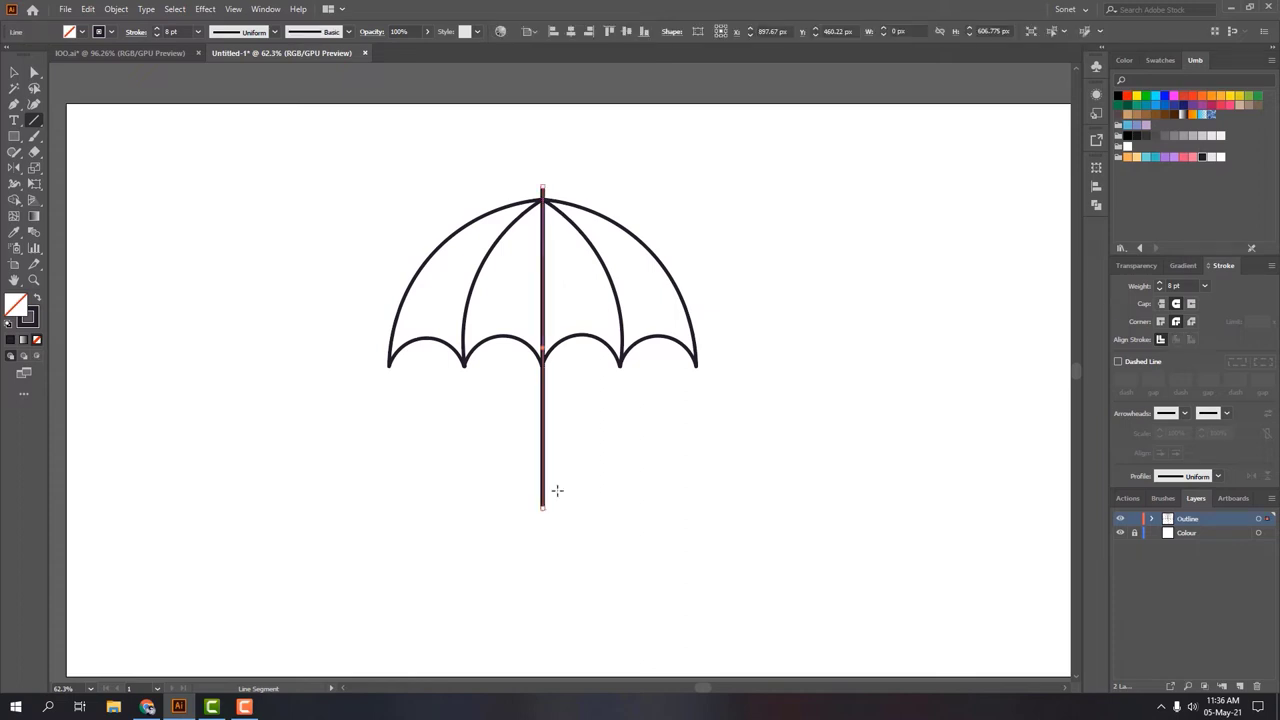
{"action": "left_click", "coordinate": [14, 72]}
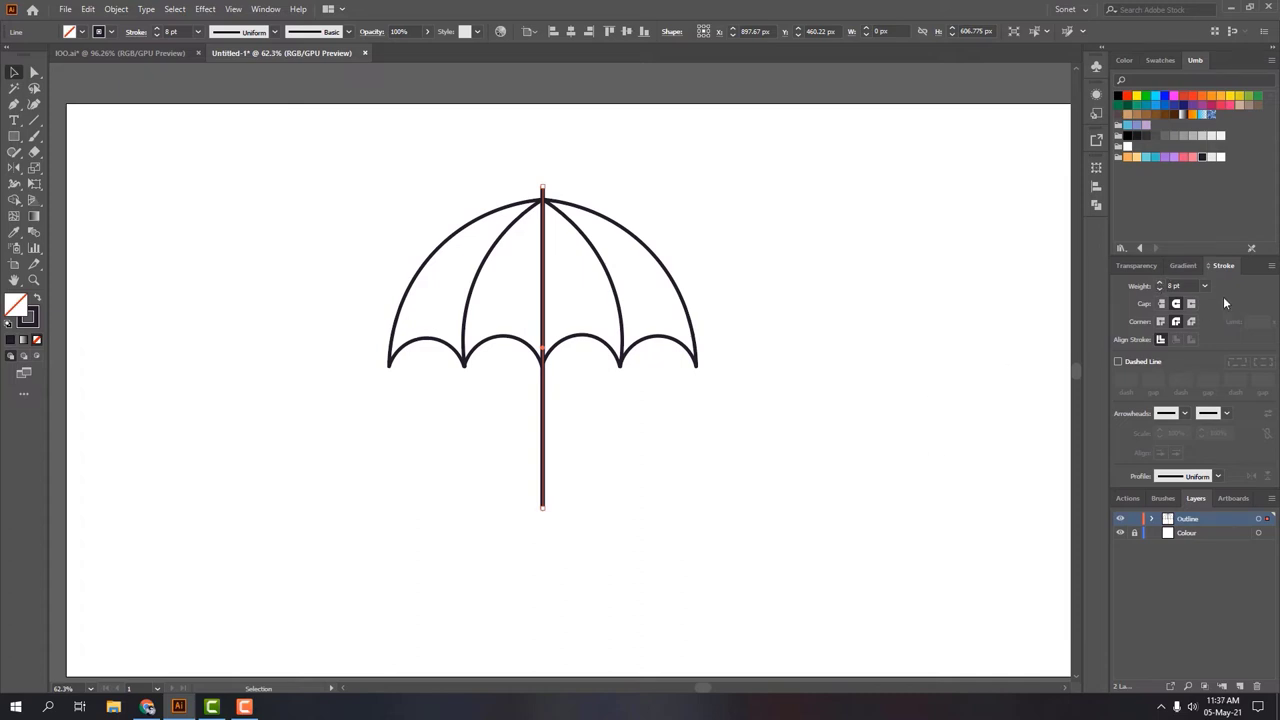
{"action": "left_click", "coordinate": [1119, 284]}
Step: Draw a square U-shaped hook path under the shaft's bottom end with the Pen tool
{"action": "left_click", "coordinate": [413, 437]}
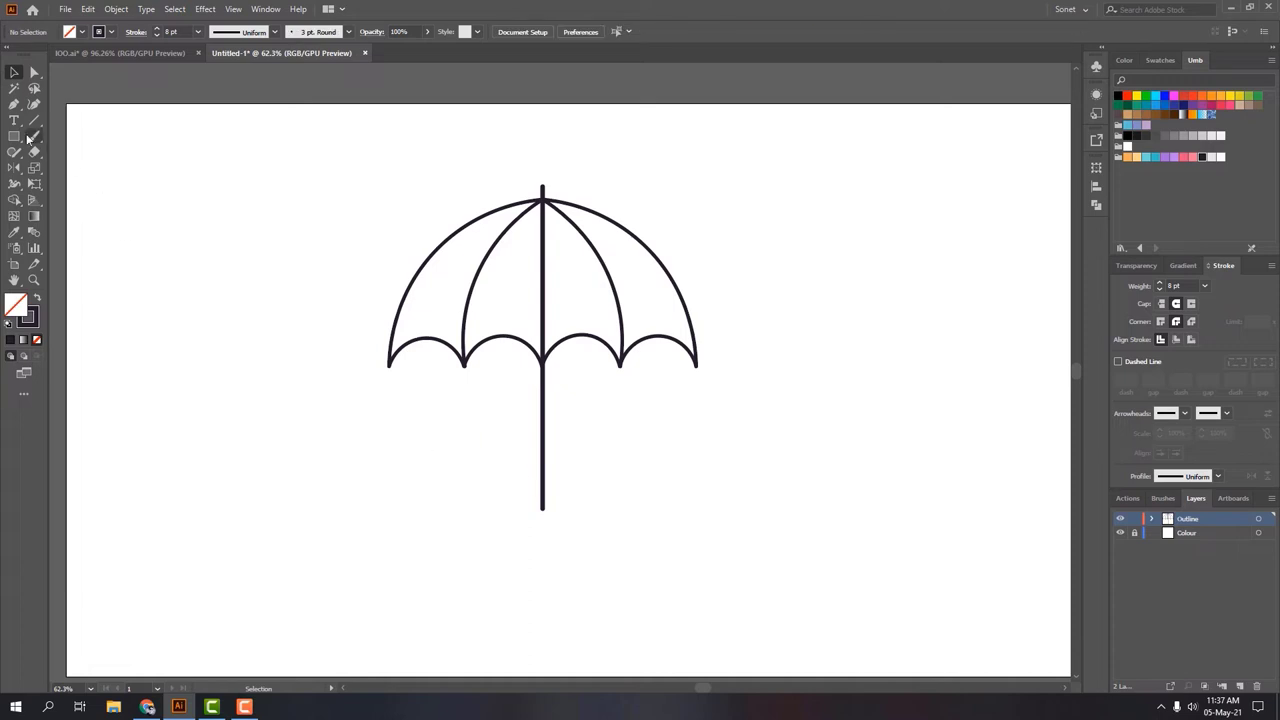
{"action": "left_click", "coordinate": [14, 105]}
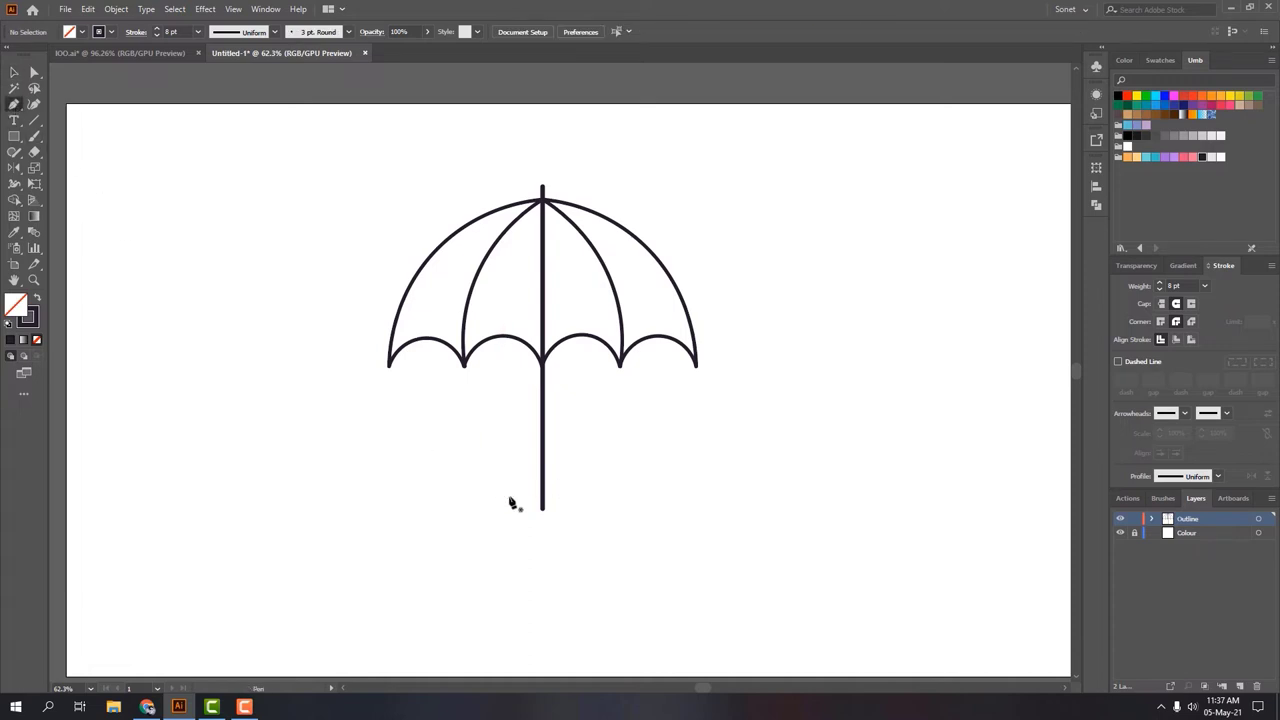
{"action": "left_click", "coordinate": [506, 495]}
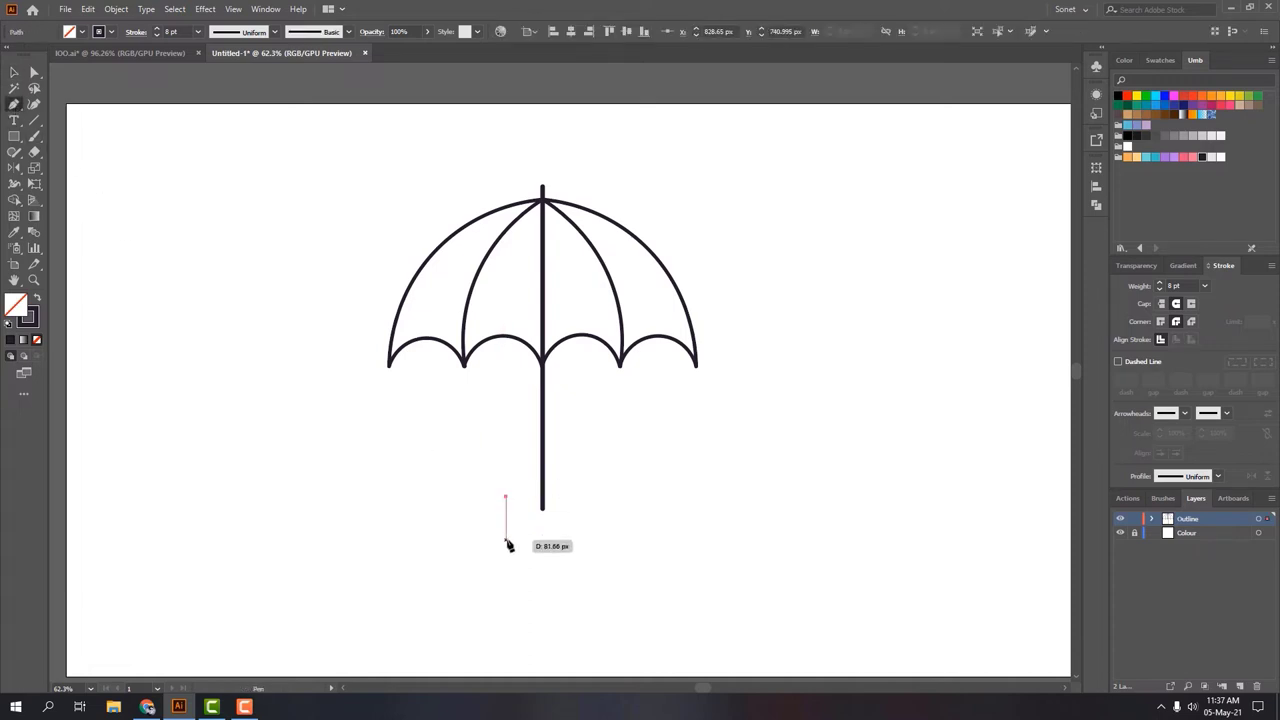
{"action": "left_click", "coordinate": [506, 540]}
{"action": "left_click", "coordinate": [543, 540]}
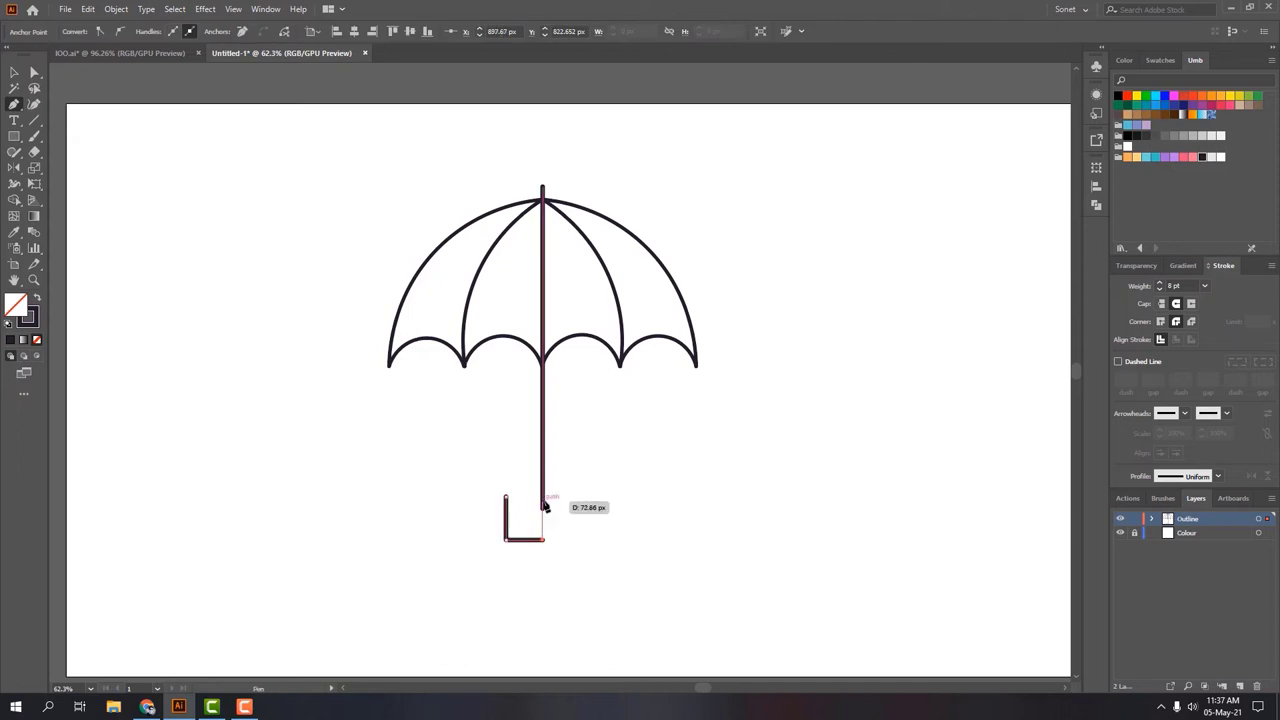
{"action": "left_click", "coordinate": [543, 500]}
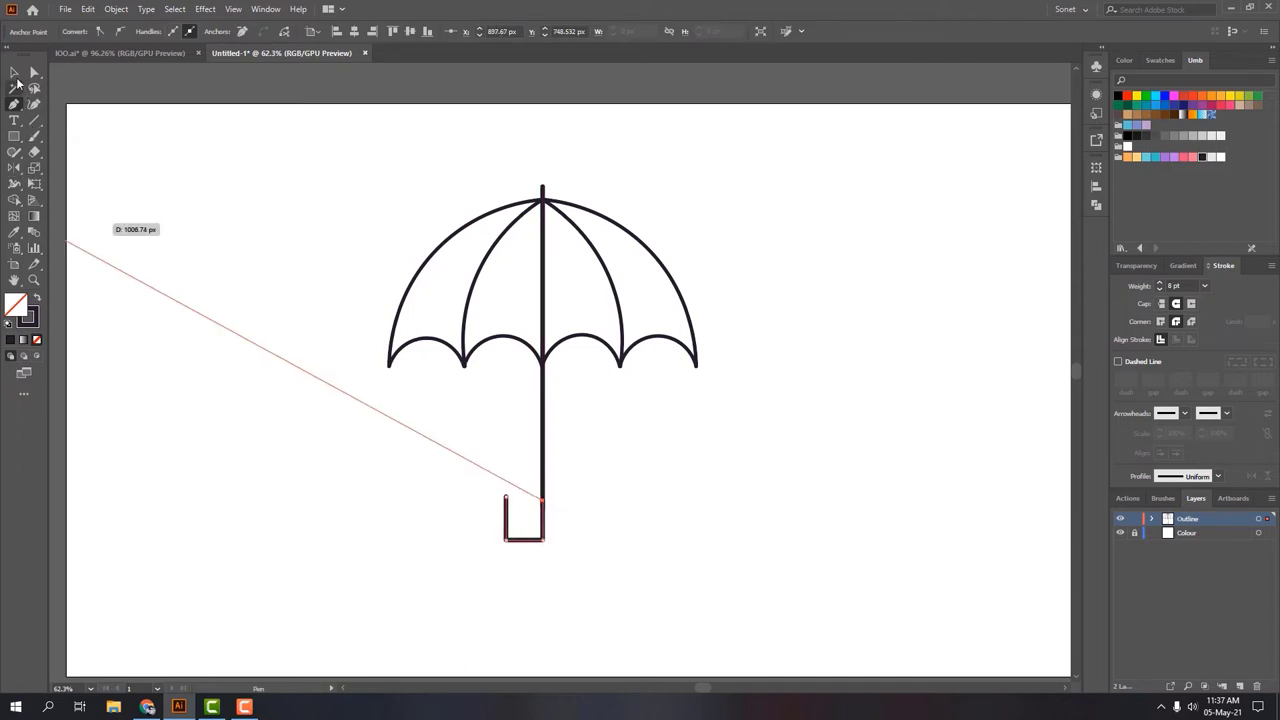
{"action": "left_click", "coordinate": [14, 72]}
Step: Raise the hook's stroke weight to 14 pt
{"action": "left_click_drag", "start_coordinate": [455, 497], "coordinate": [575, 555]}
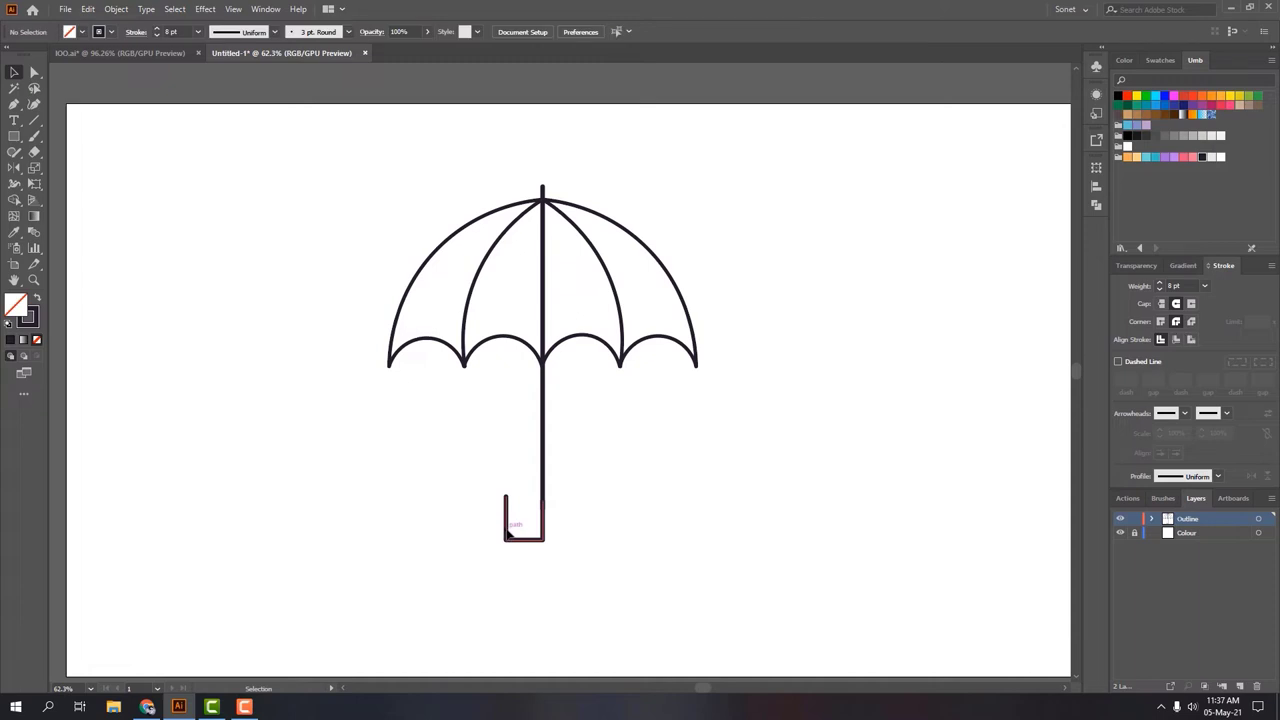
{"action": "left_click", "coordinate": [1160, 283]}
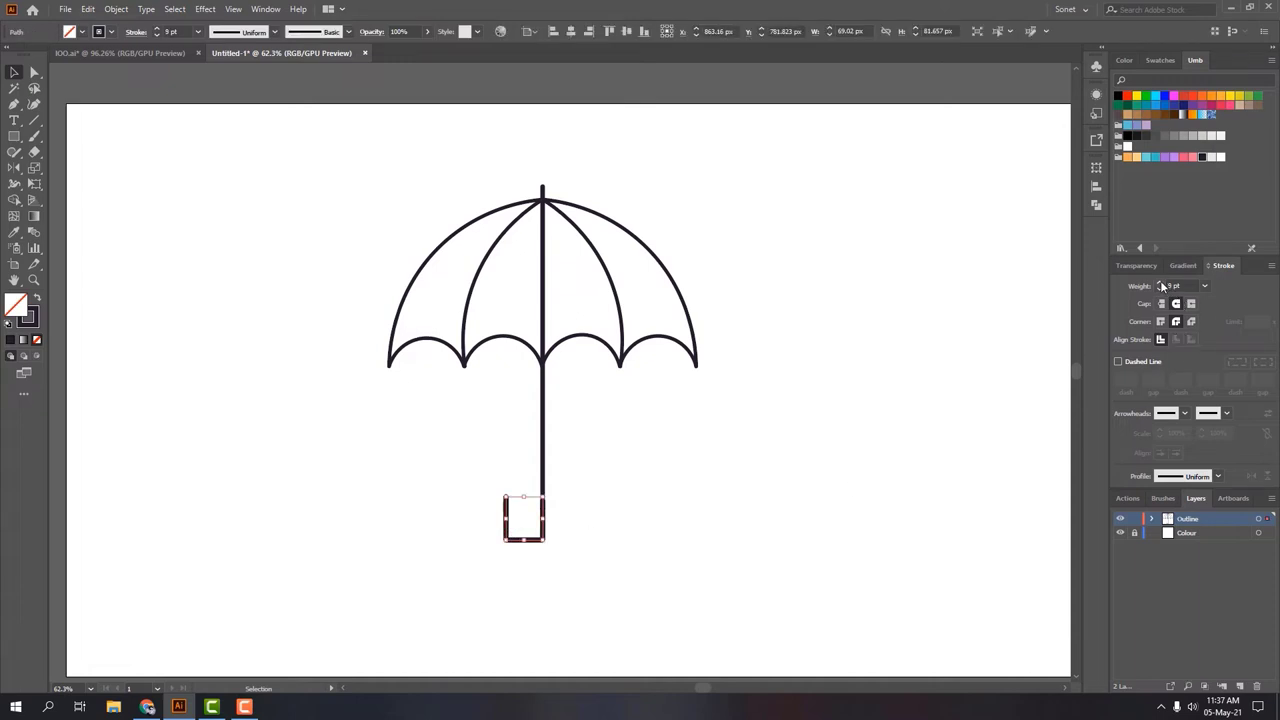
{"action": "left_click", "coordinate": [1160, 283]}
{"action": "left_click", "coordinate": [1160, 283]}
{"action": "left_click", "coordinate": [1160, 283]}
{"action": "left_click", "coordinate": [1160, 283]}
{"action": "left_click", "coordinate": [1131, 286]}
{"action": "left_click", "coordinate": [720, 478]}
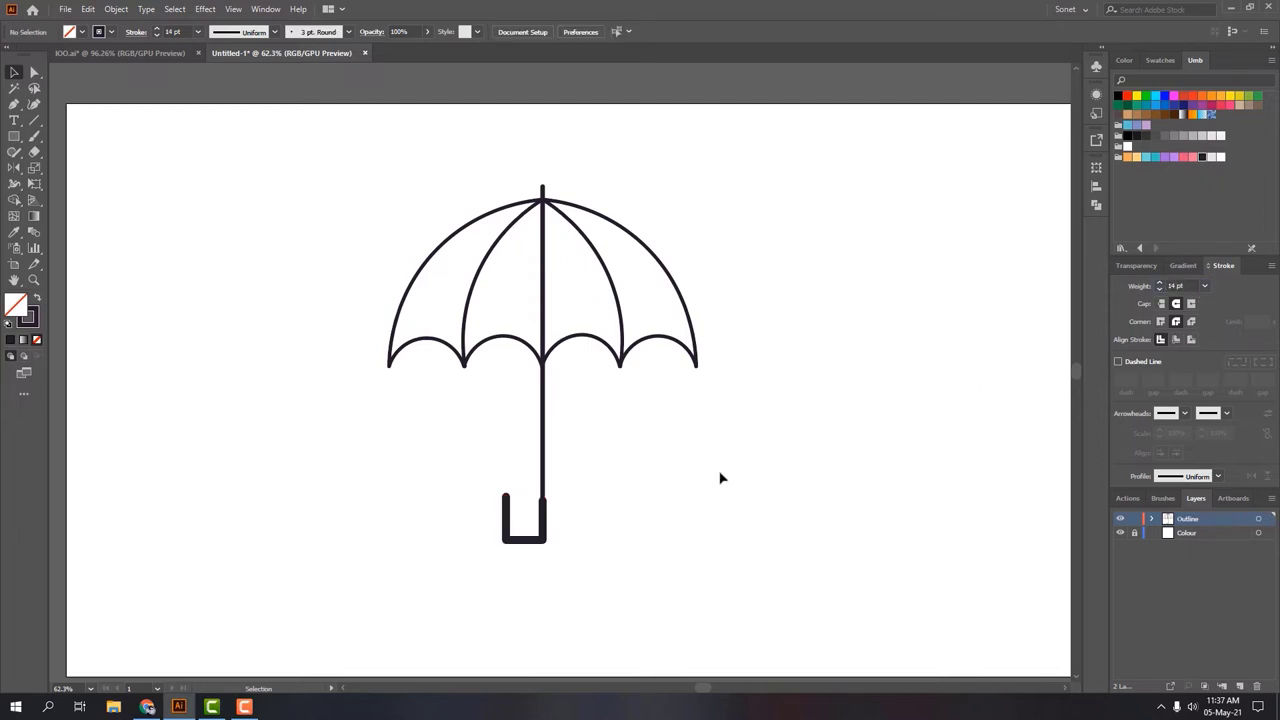
Step: Round the hook's two bottom corners and shorten its left arm into a J-shaped handle
{"action": "key", "text": "a"}
{"action": "left_click", "coordinate": [543, 540]}
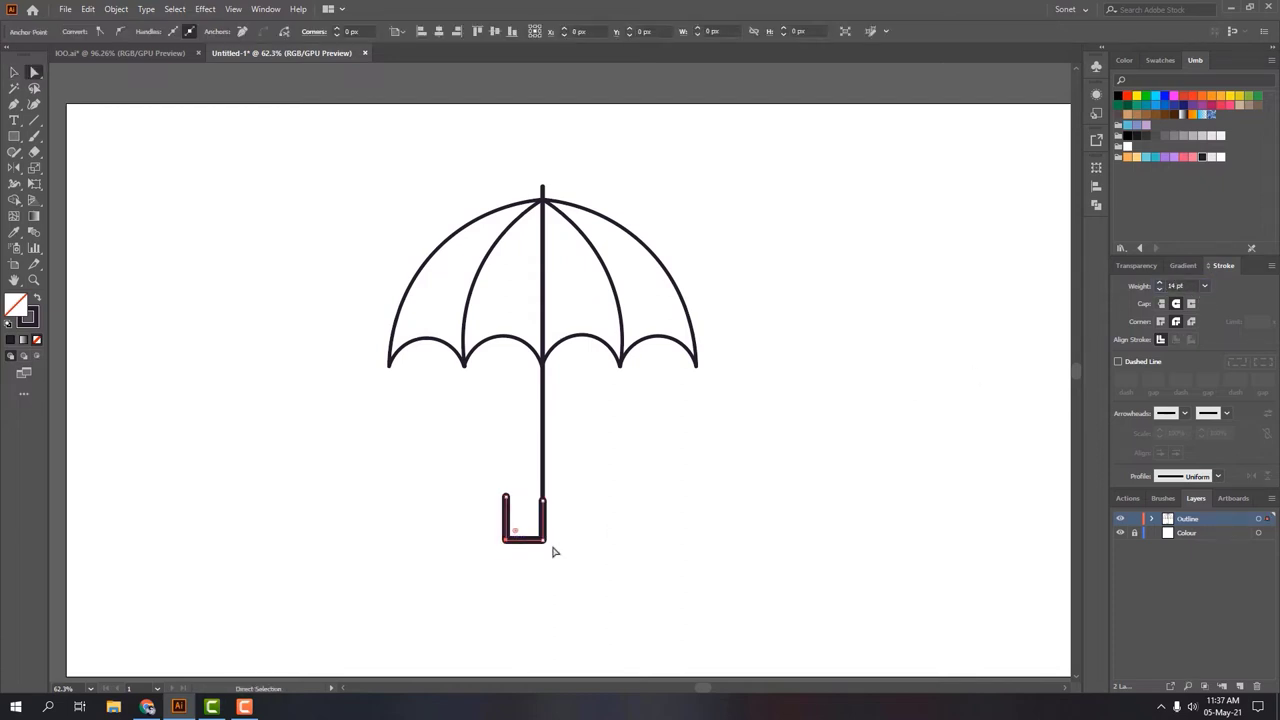
{"action": "left_click_drag", "start_coordinate": [515, 530], "coordinate": [524, 503]}
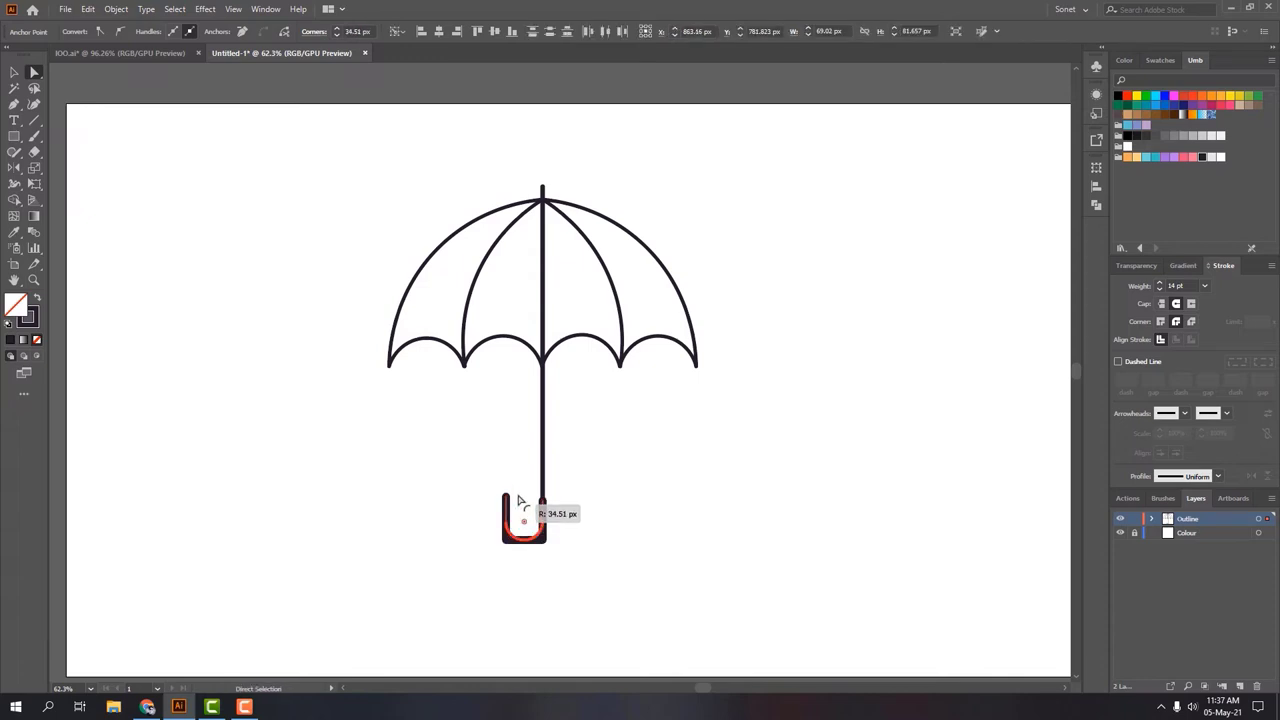
{"action": "left_click", "coordinate": [578, 542]}
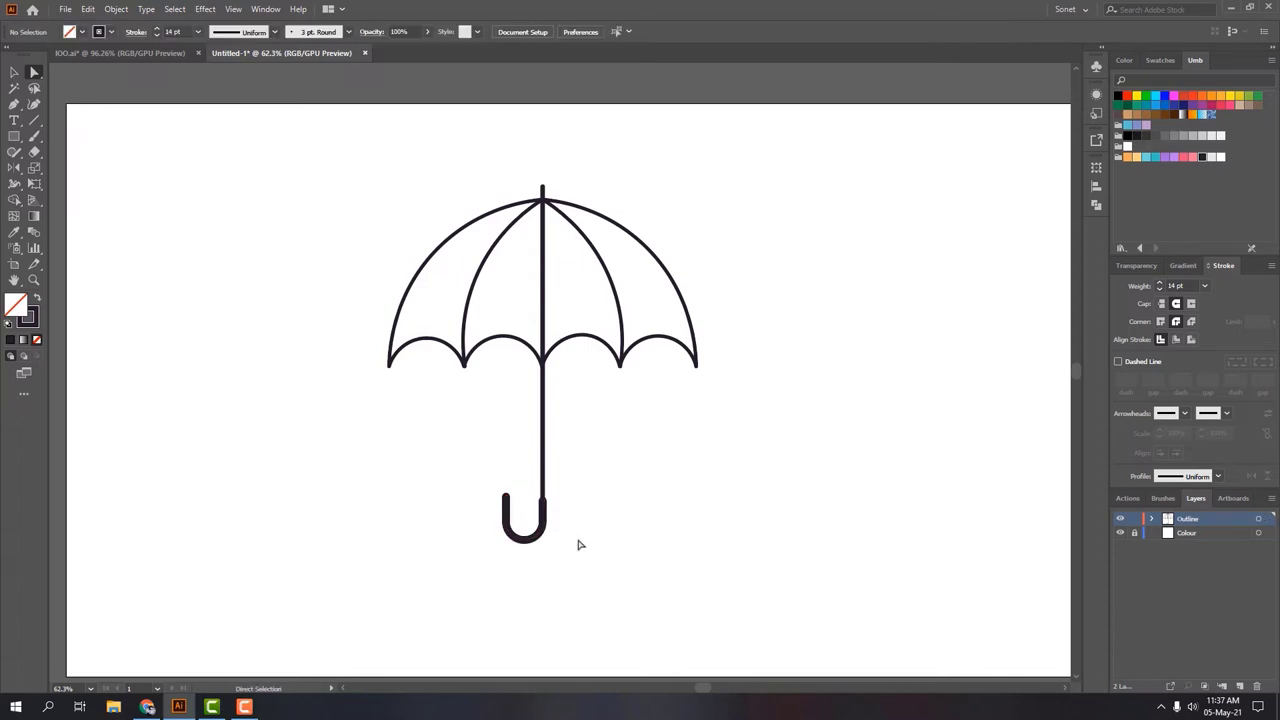
{"action": "mouse_move", "coordinate": [508, 503]}
{"action": "left_mouse_down"}
{"action": "mouse_move", "coordinate": [508, 516]}
{"action": "mouse_move", "coordinate": [545, 488]}
{"action": "left_mouse_up"}
{"action": "key", "text": "ctrl+shift+a"}
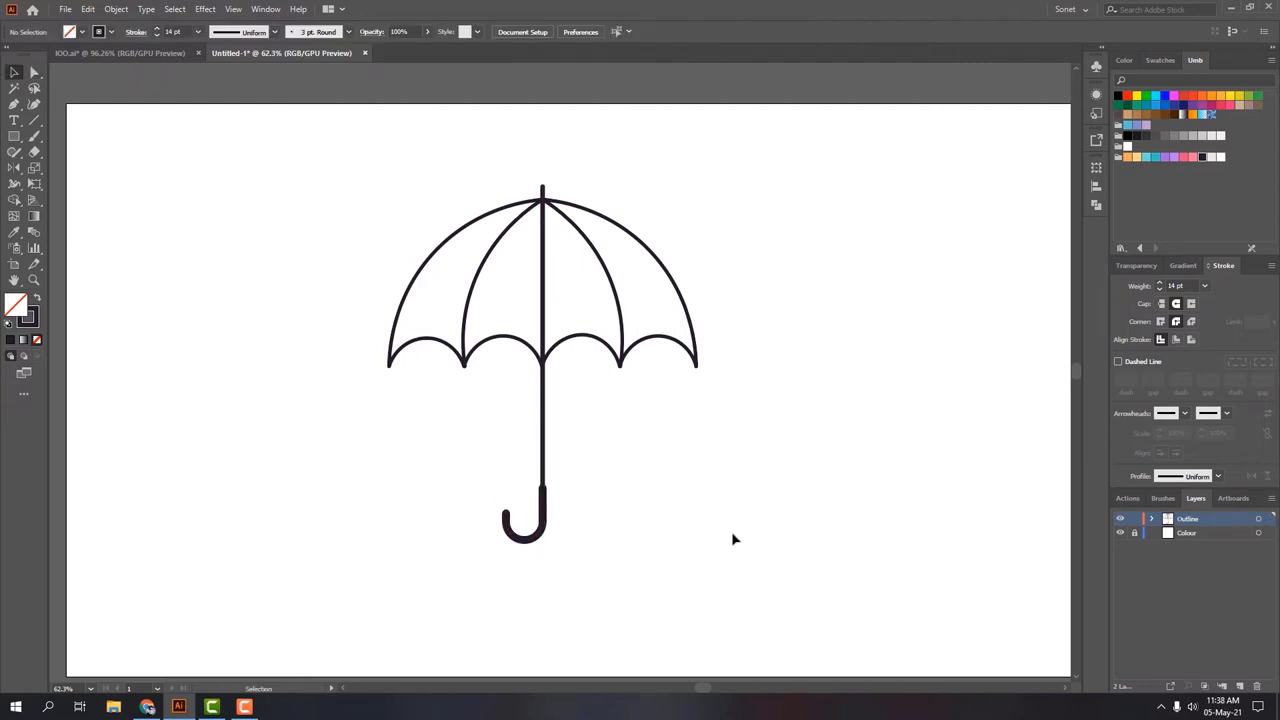
{"action": "left_click", "coordinate": [1200, 537]}
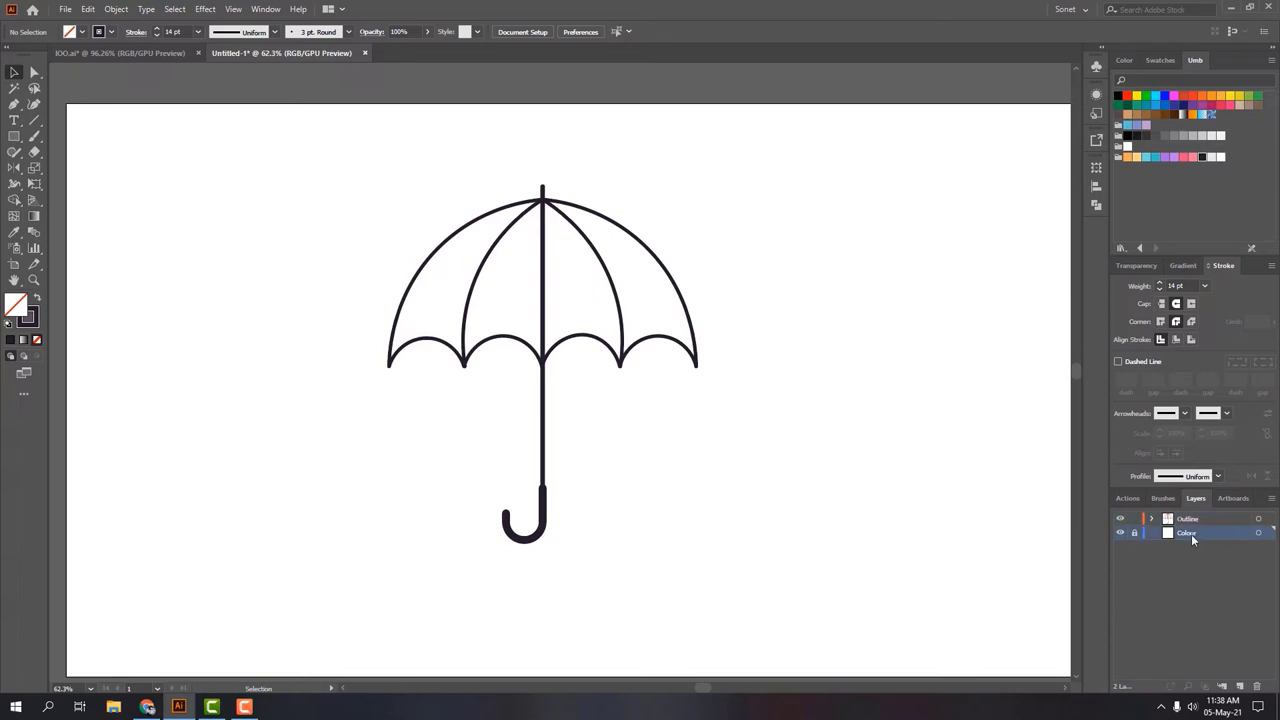
Step: Unlock Colour, lock Outline, and start a stroke-less path from the umbrella top to the left tip
{"action": "left_click", "coordinate": [1134, 533]}
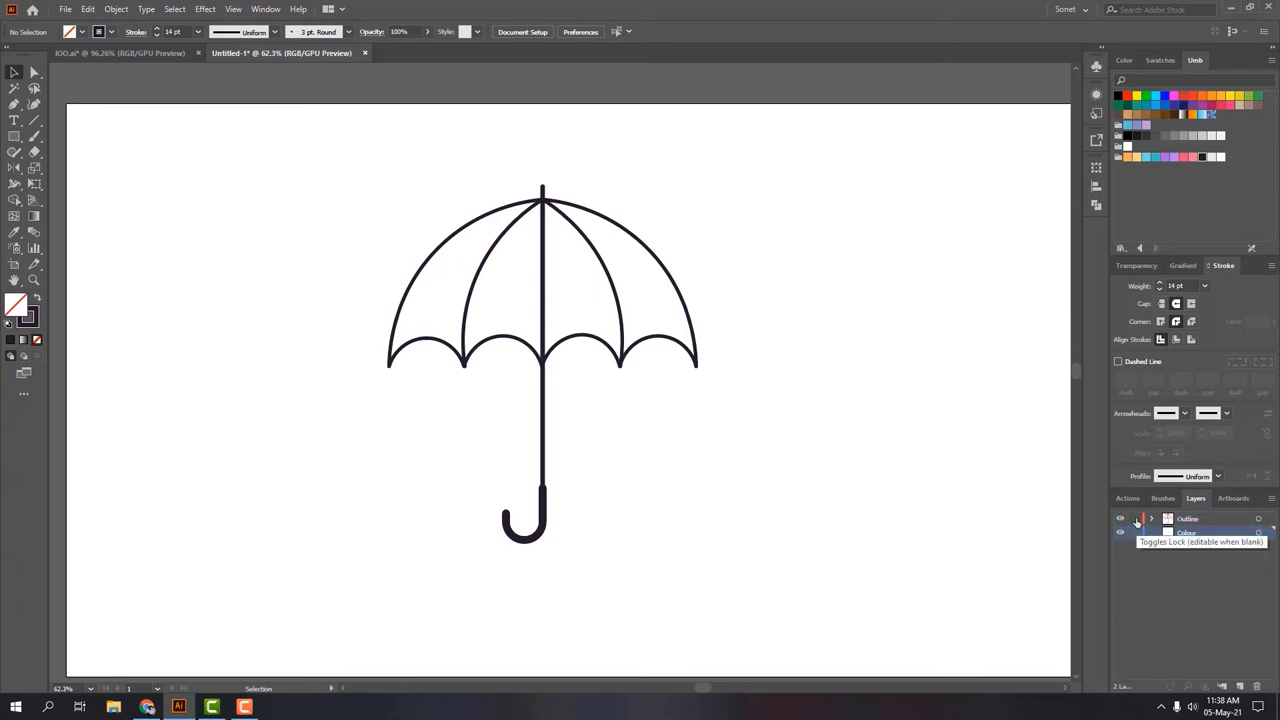
{"action": "left_click", "coordinate": [1136, 519]}
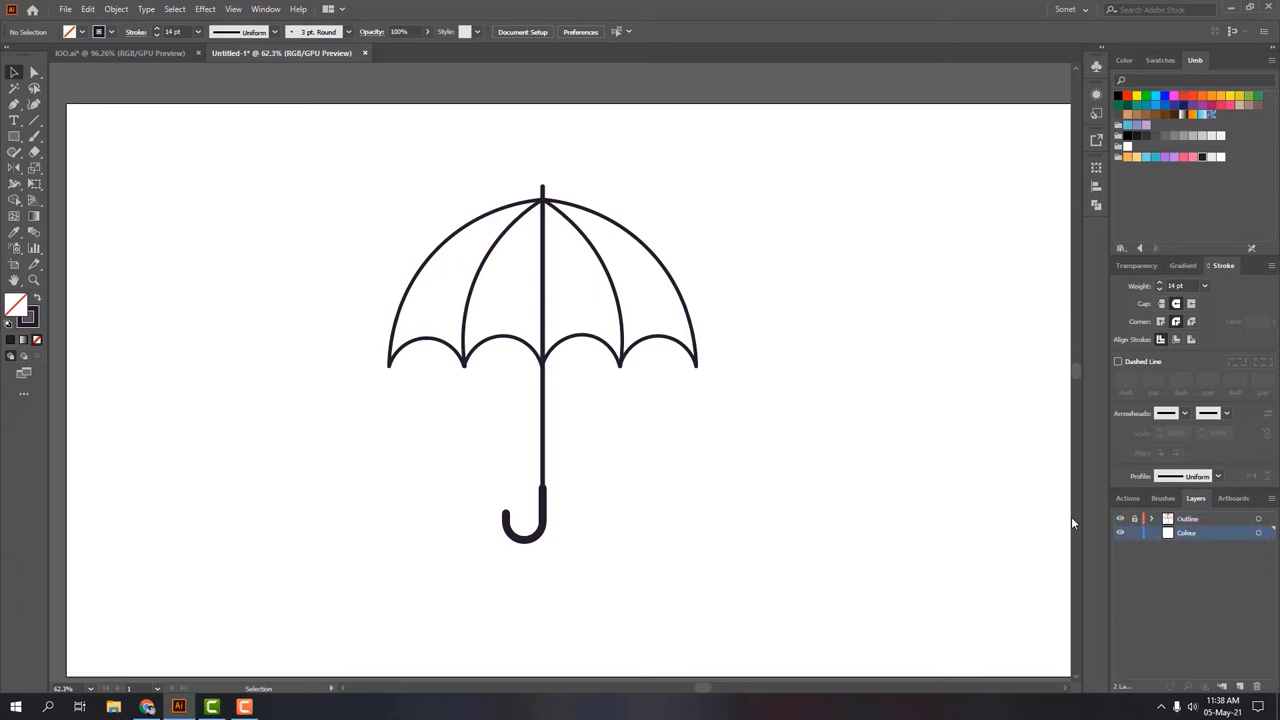
{"action": "left_click", "coordinate": [14, 104]}
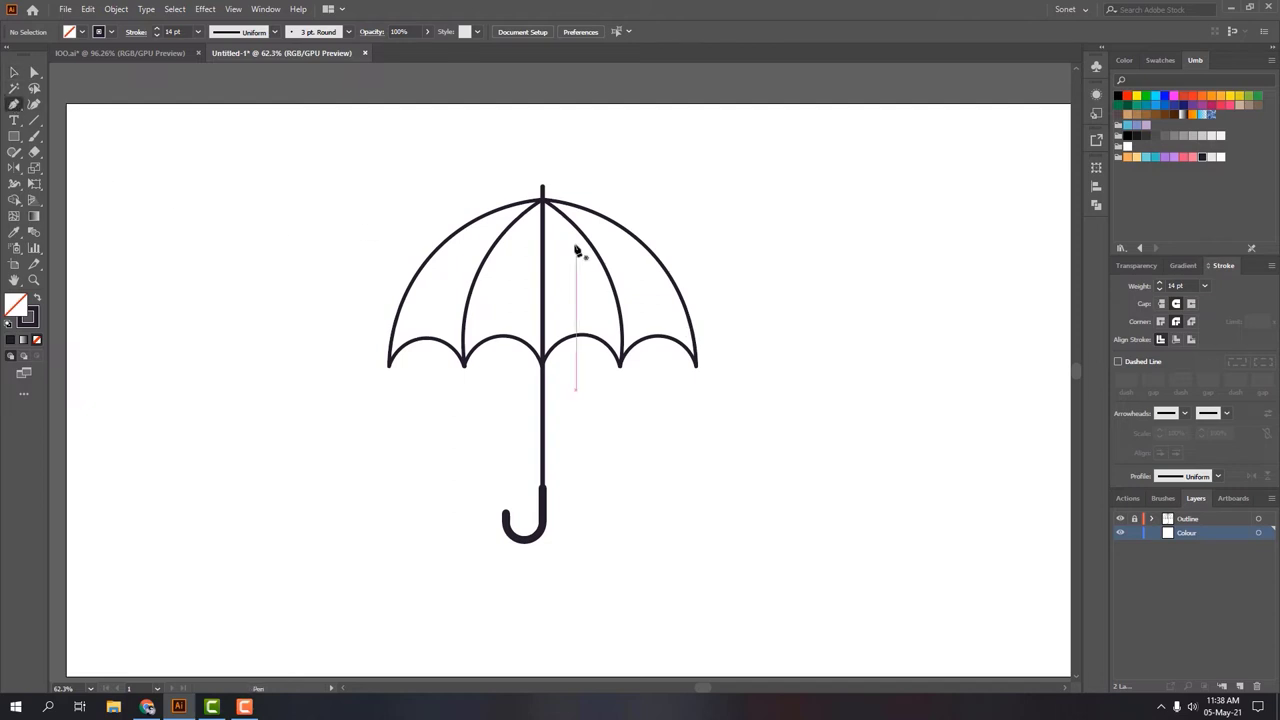
{"action": "left_click", "coordinate": [543, 200]}
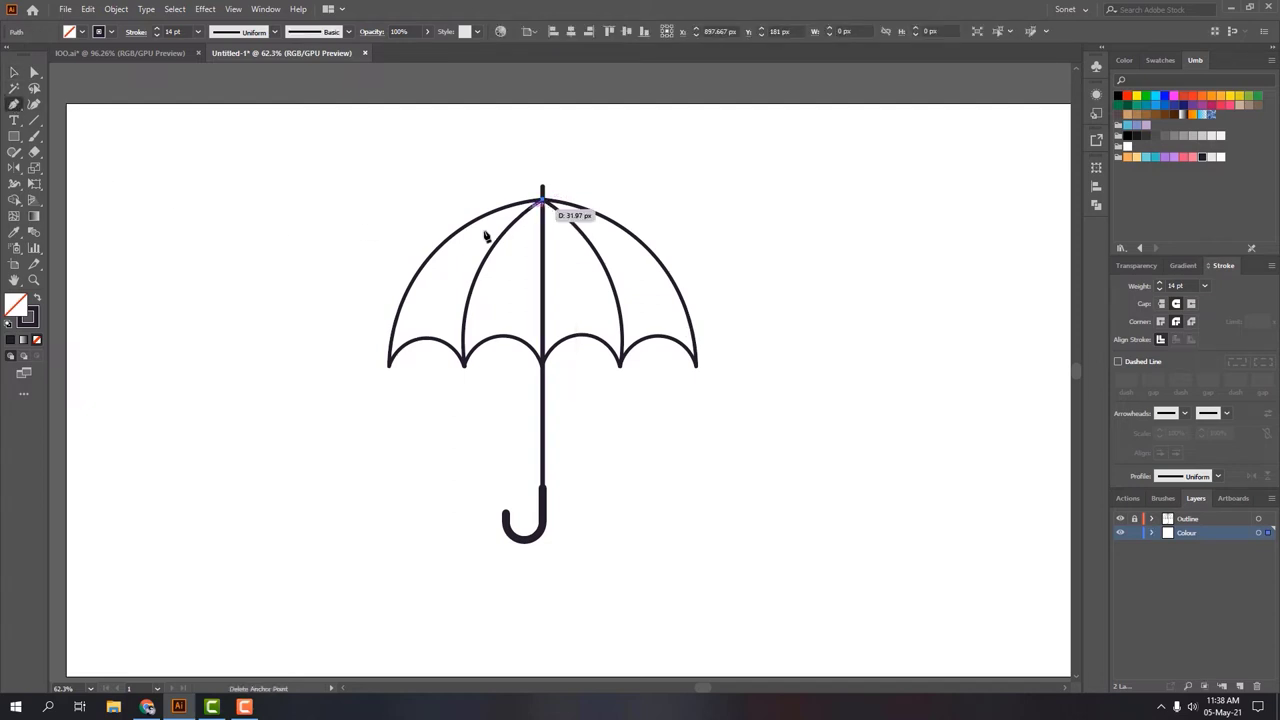
{"action": "scroll", "coordinate": [528, 271], "scroll_direction": "up", "scroll_amount": 2}
{"action": "left_click_drag", "start_coordinate": [362, 390], "coordinate": [348, 580]}
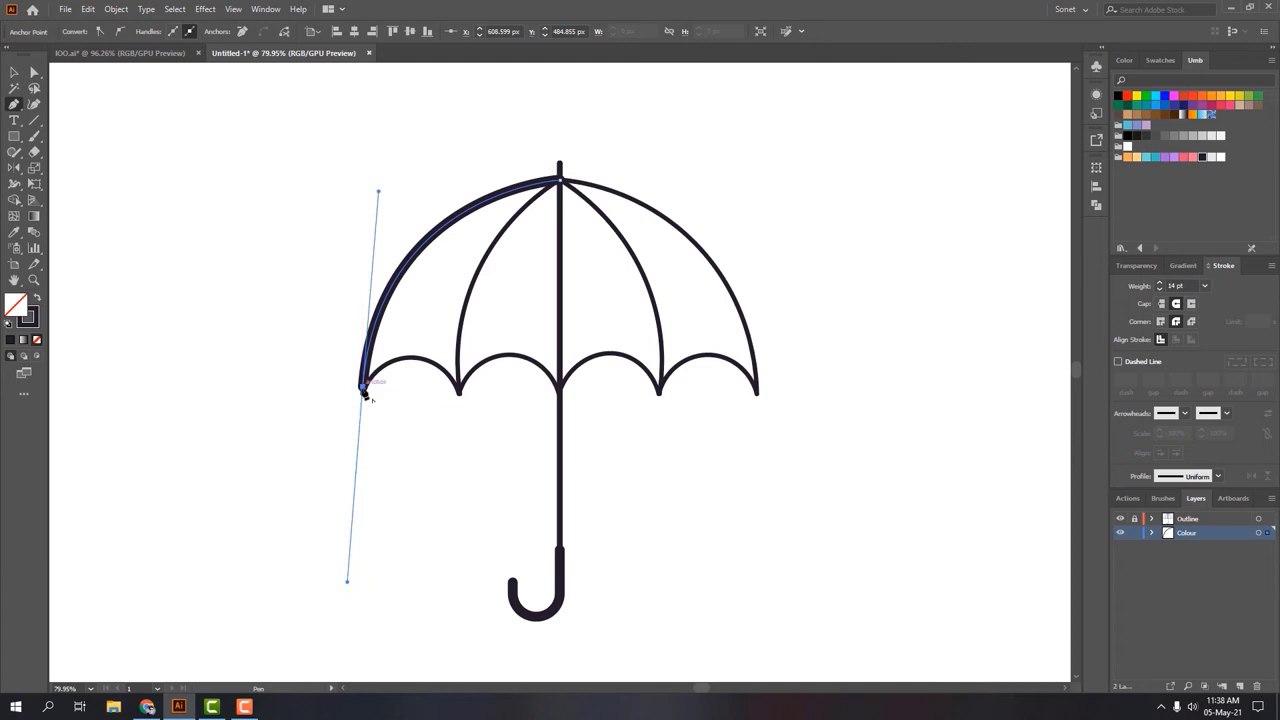
{"action": "left_click", "coordinate": [363, 390]}
{"action": "left_click", "coordinate": [28, 318]}
{"action": "left_click", "coordinate": [37, 340]}
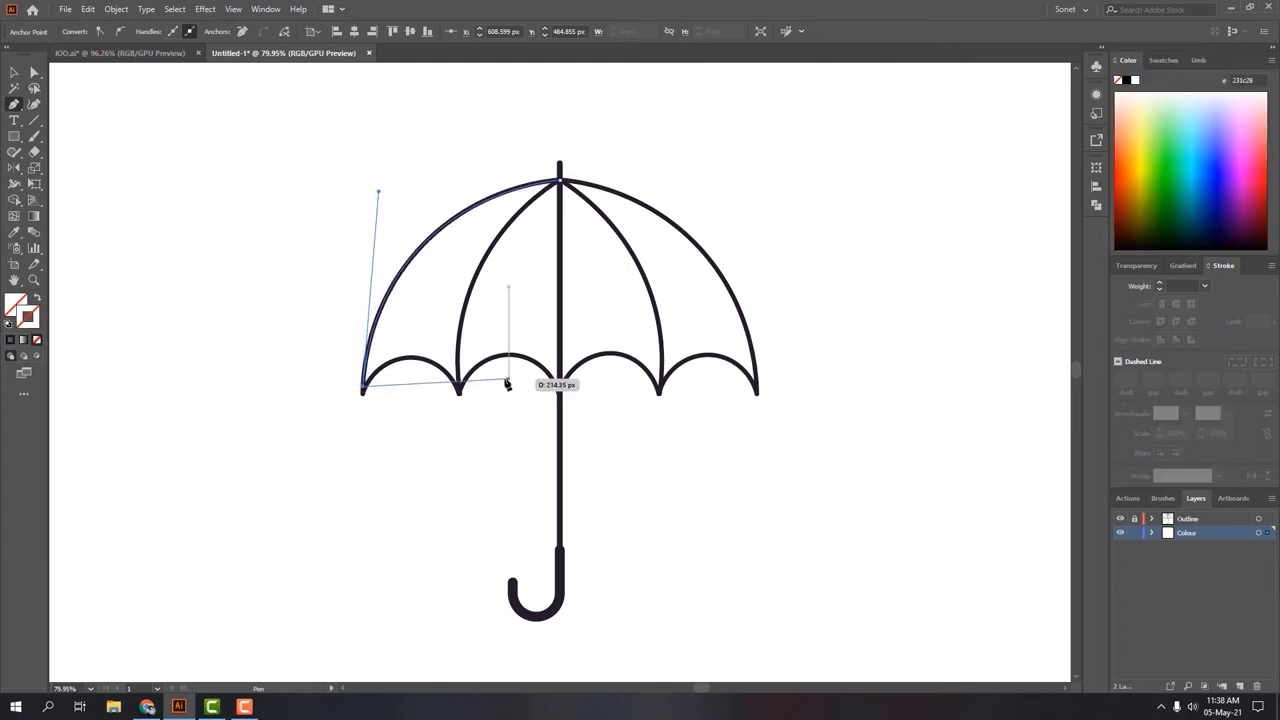
Step: Close the panel shape along the first scallop and fill it light blue from the Umb swatches
{"action": "mouse_move", "coordinate": [458, 390]}
{"action": "left_mouse_down"}
{"action": "mouse_move", "coordinate": [485, 445]}
{"action": "mouse_move", "coordinate": [506, 452]}
{"action": "left_mouse_up"}
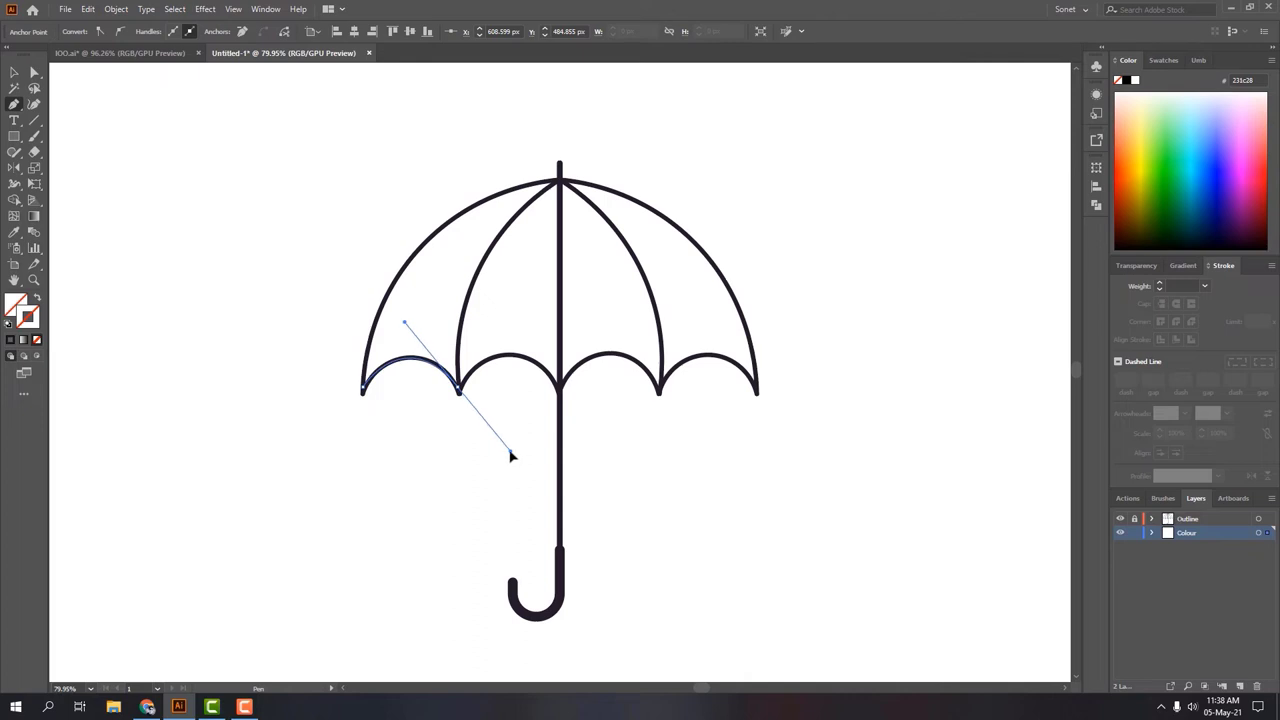
{"action": "left_click", "coordinate": [460, 392]}
{"action": "scroll", "coordinate": [468, 448], "scroll_direction": "up", "scroll_amount": 2}
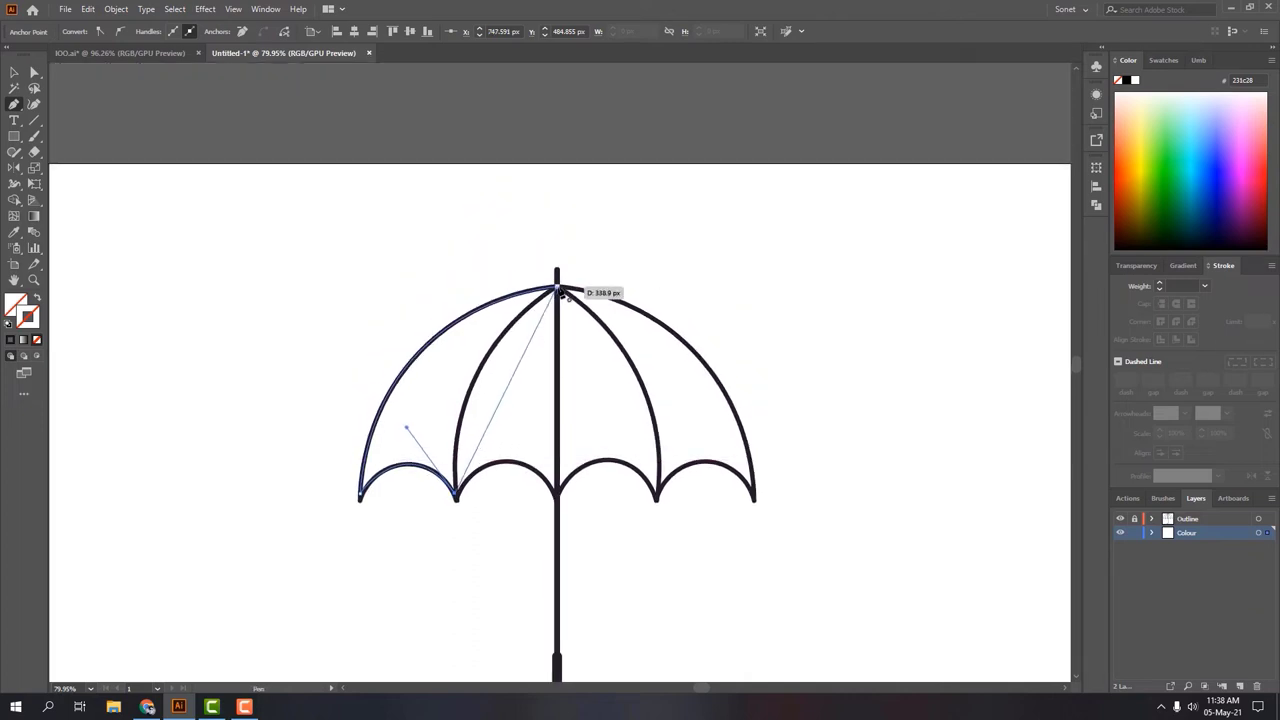
{"action": "mouse_move", "coordinate": [559, 289]}
{"action": "left_mouse_down"}
{"action": "mouse_move", "coordinate": [620, 266]}
{"action": "mouse_move", "coordinate": [679, 211]}
{"action": "left_mouse_up"}
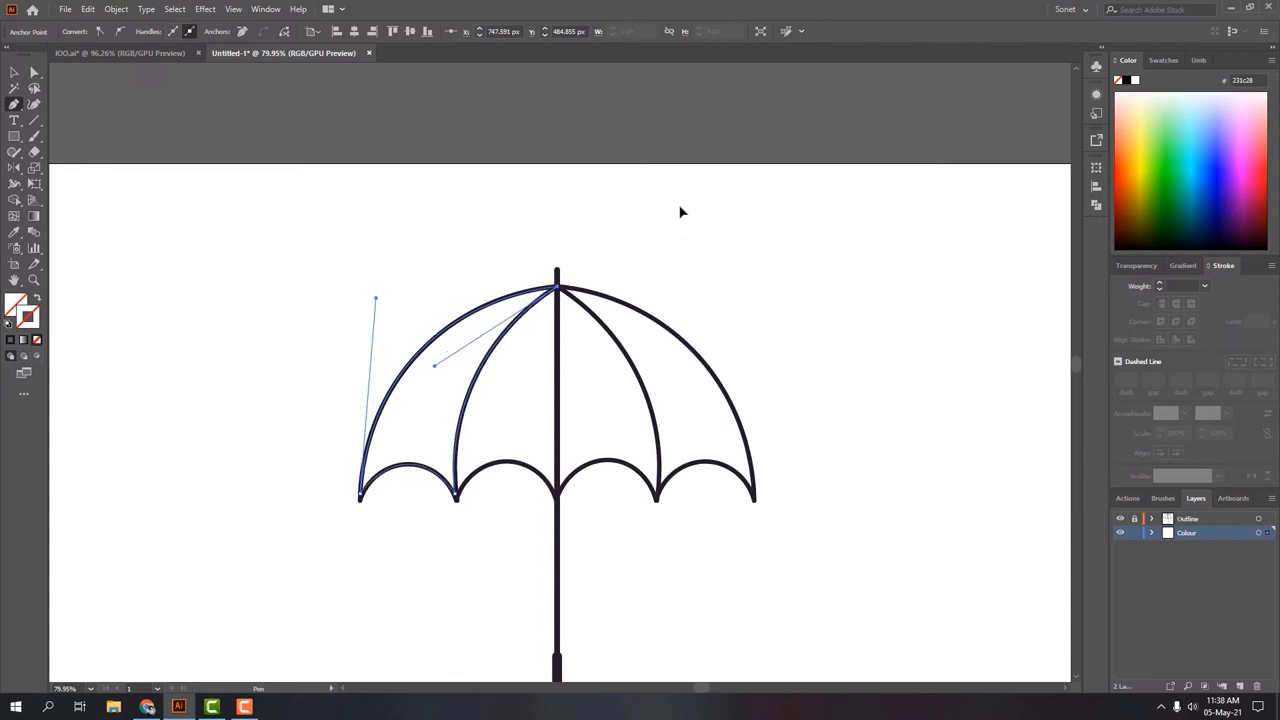
{"action": "left_click", "coordinate": [15, 73]}
{"action": "left_click", "coordinate": [1195, 60]}
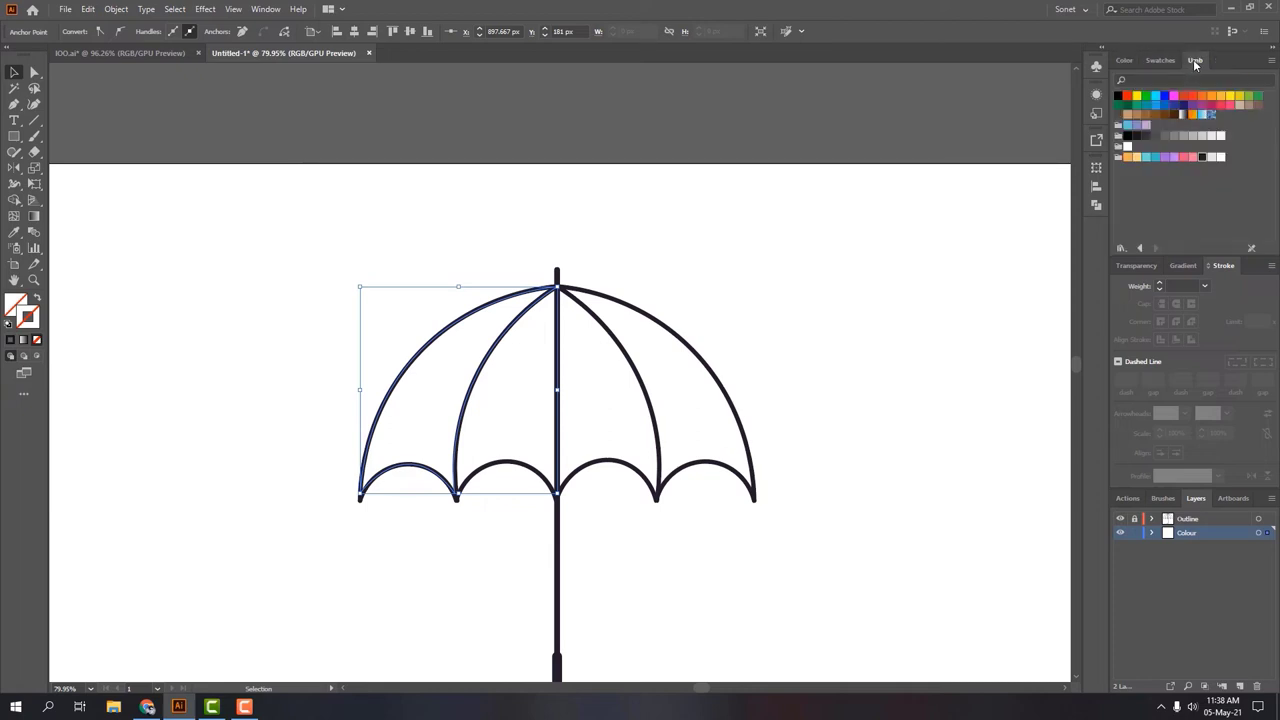
{"action": "left_click", "coordinate": [1148, 161]}
{"action": "left_click", "coordinate": [240, 341]}
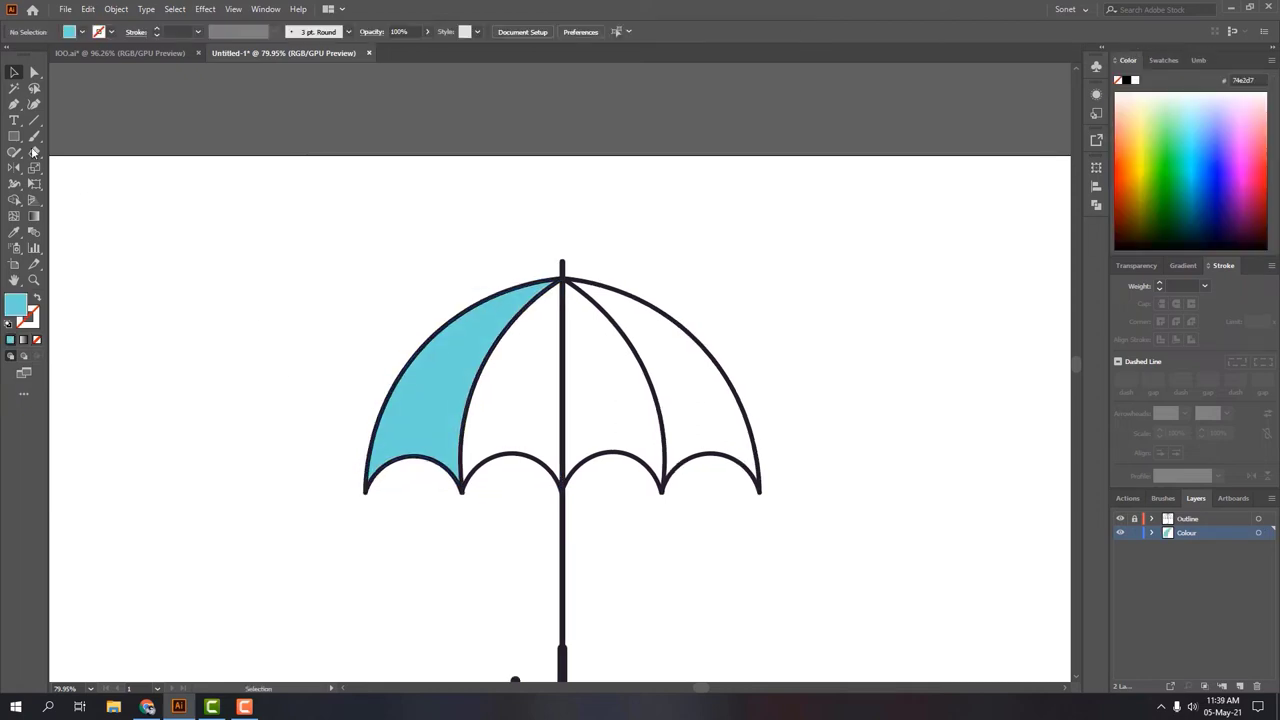
Step: Rotate a copy of the blue panel about 13° around the canopy top
{"action": "left_click", "coordinate": [428, 422]}
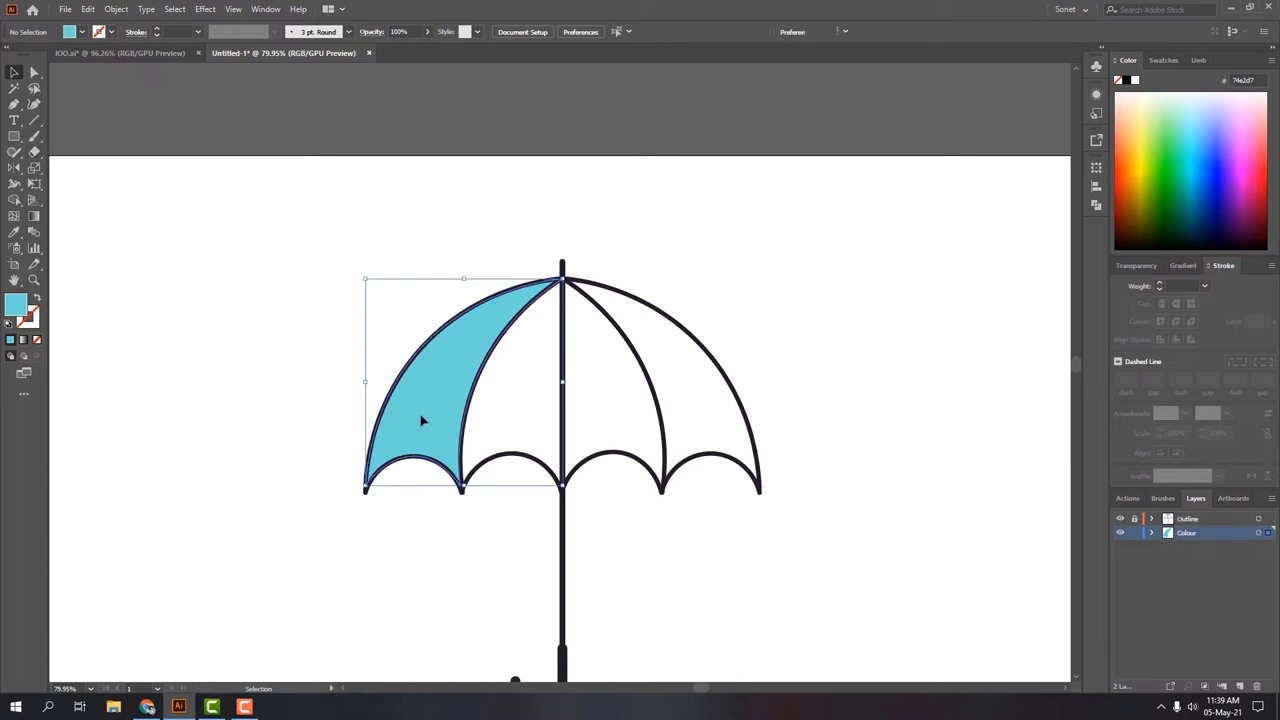
{"action": "left_click", "coordinate": [14, 168]}
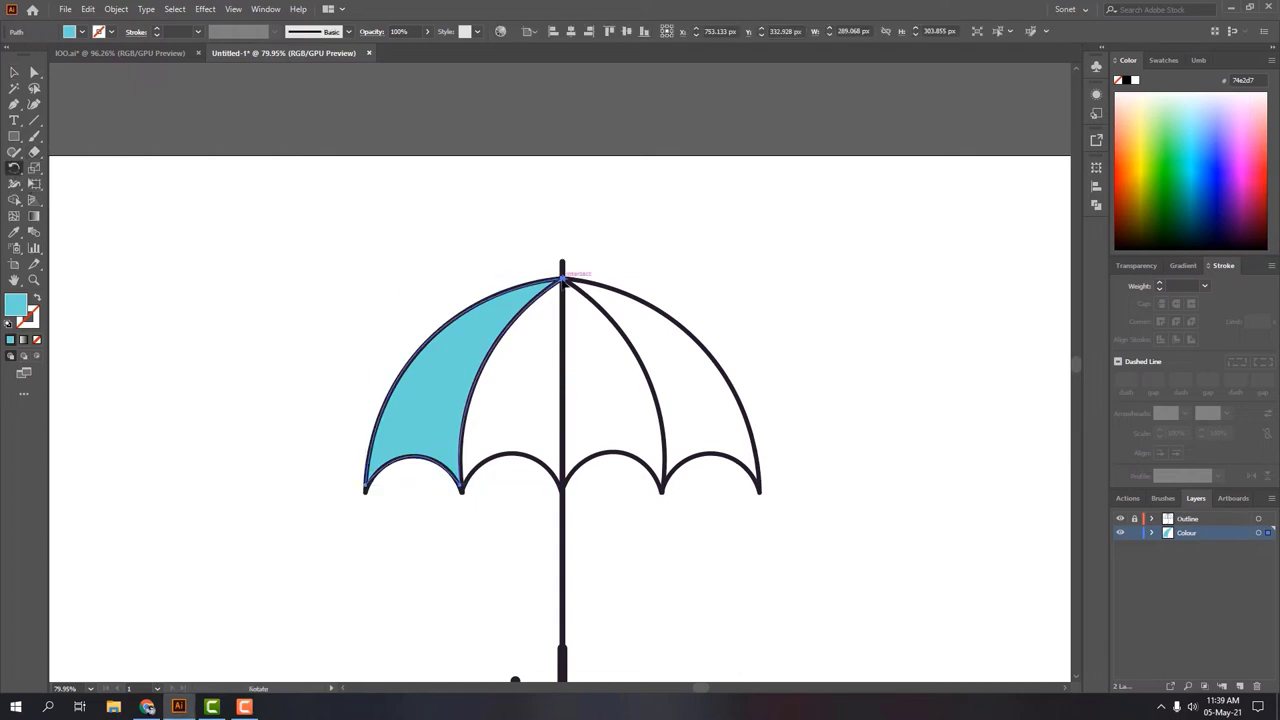
{"action": "left_click", "coordinate": [562, 279]}
{"action": "left_click_drag", "start_coordinate": [406, 444], "coordinate": [447, 464]}
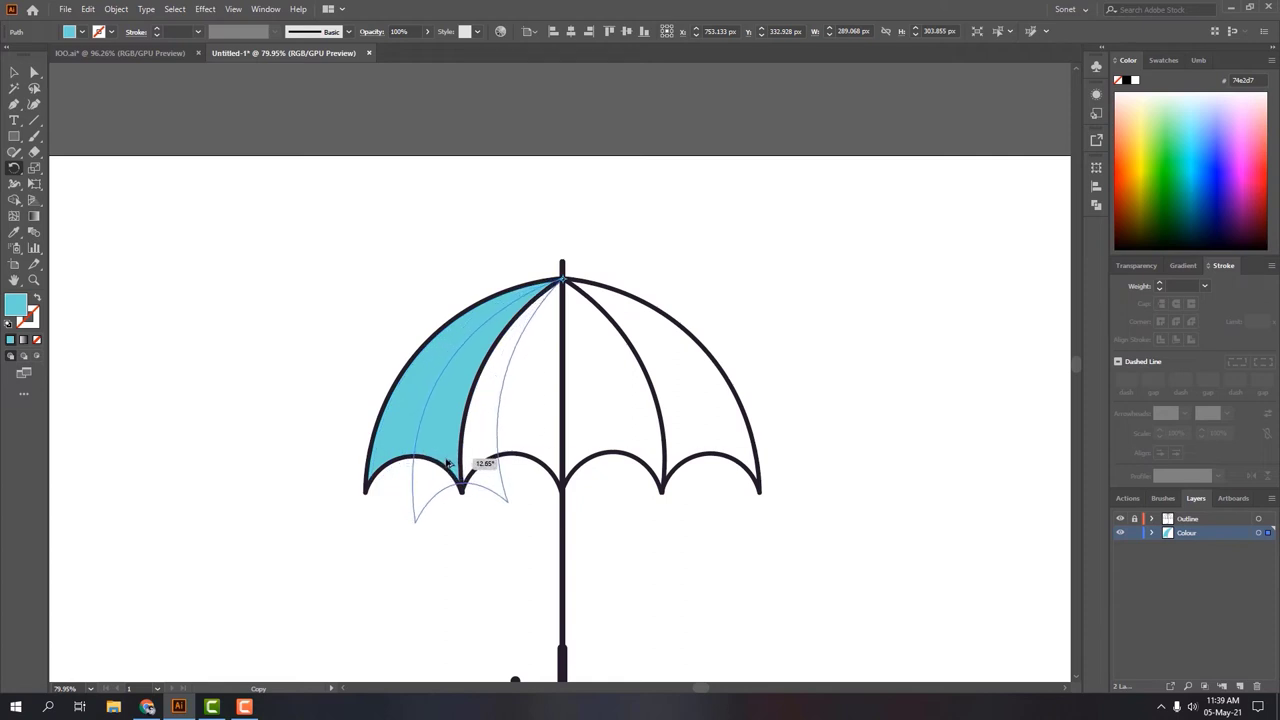
{"action": "left_click_drag", "start_coordinate": [447, 464], "coordinate": [447, 464]}
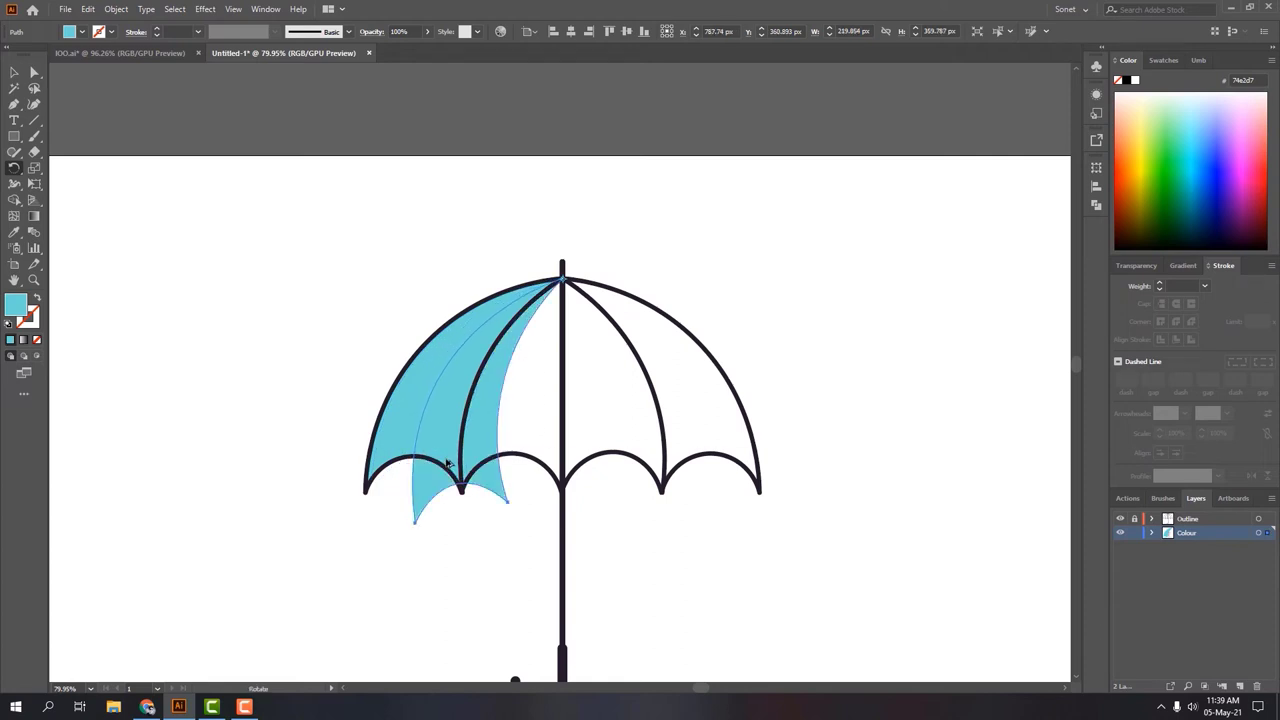
{"action": "key", "text": "v"}
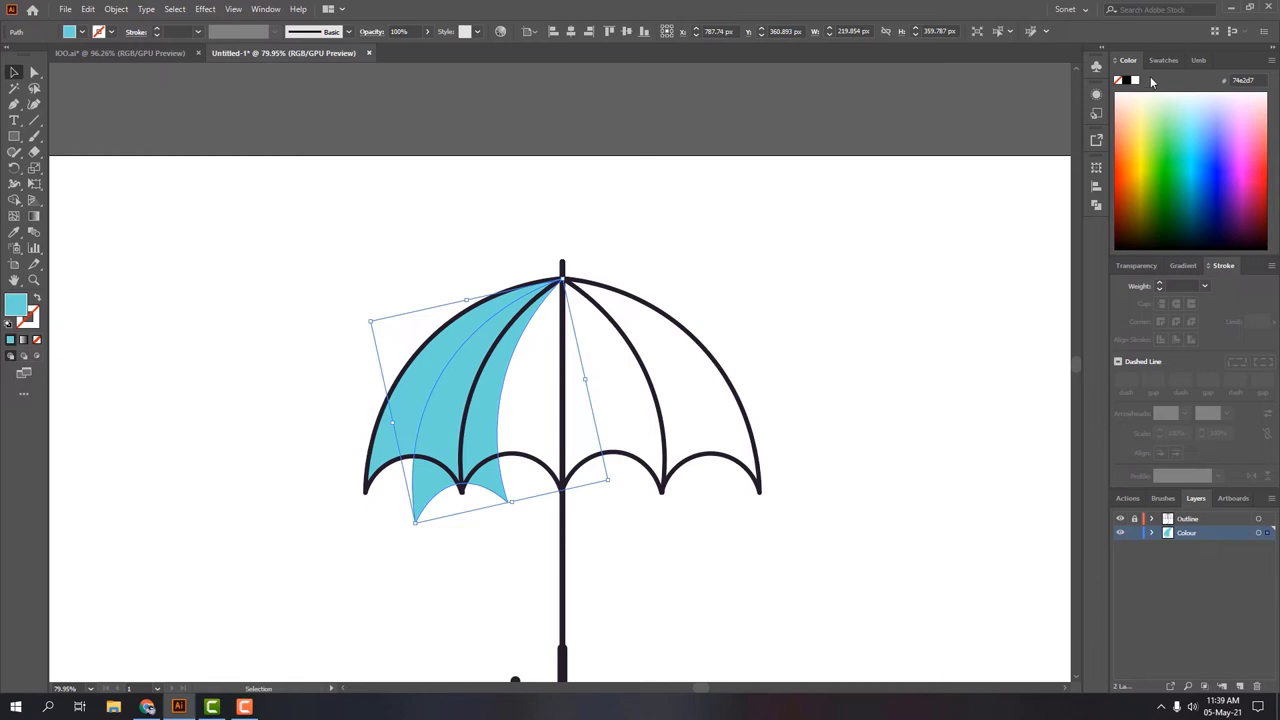
Step: Recolour the original panel darker blue and trim the copy's pieces overhanging the panel
{"action": "left_click", "coordinate": [430, 373]}
{"action": "left_click", "coordinate": [1200, 62]}
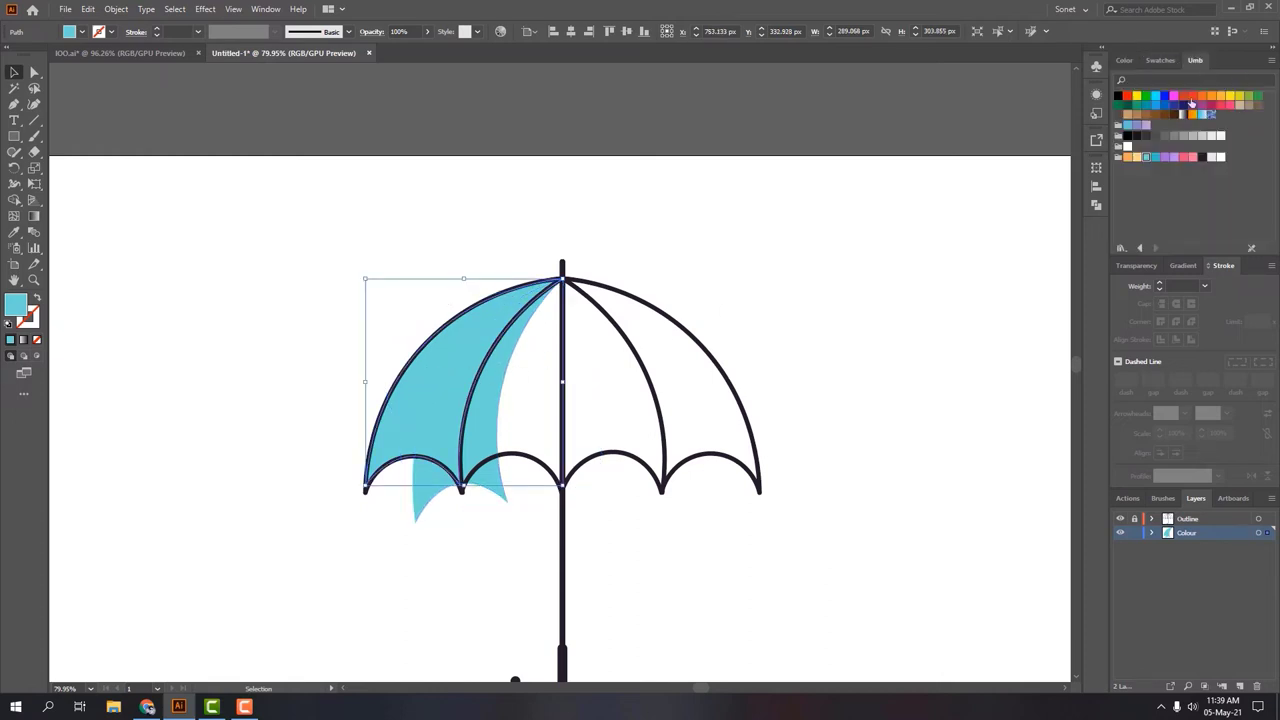
{"action": "left_click", "coordinate": [1146, 157]}
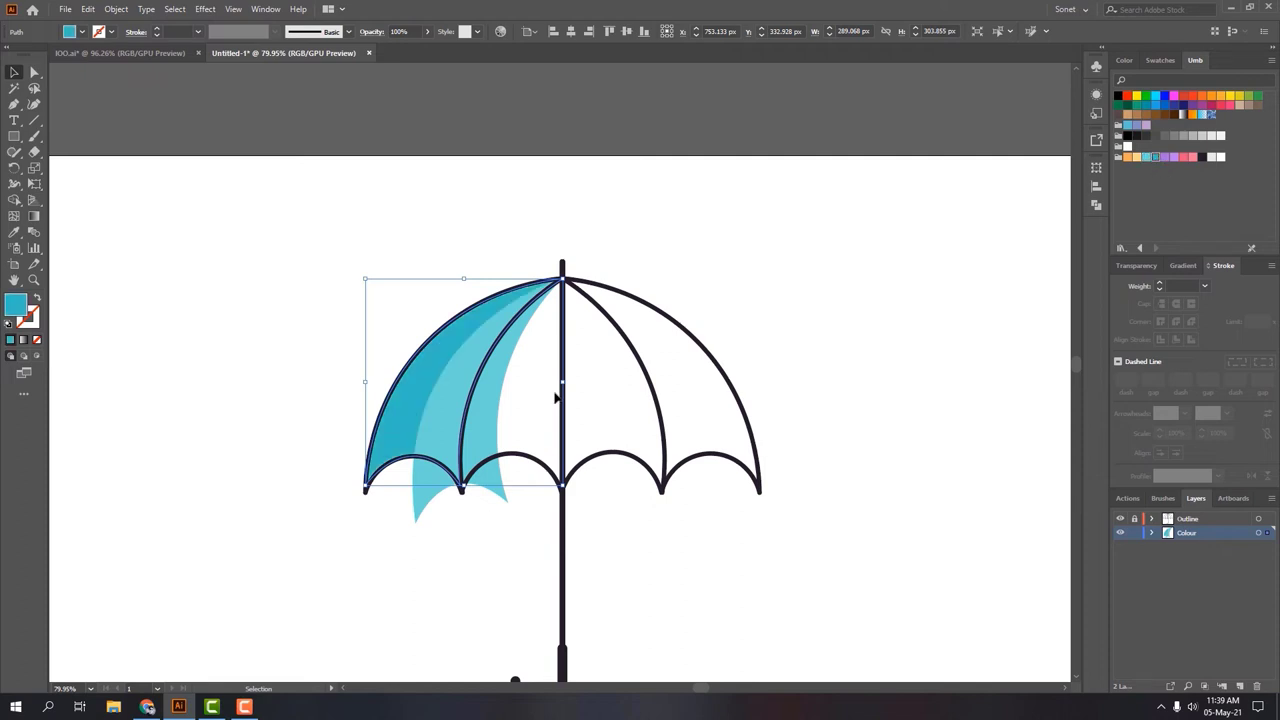
{"action": "left_click", "coordinate": [450, 428], "text": "shift"}
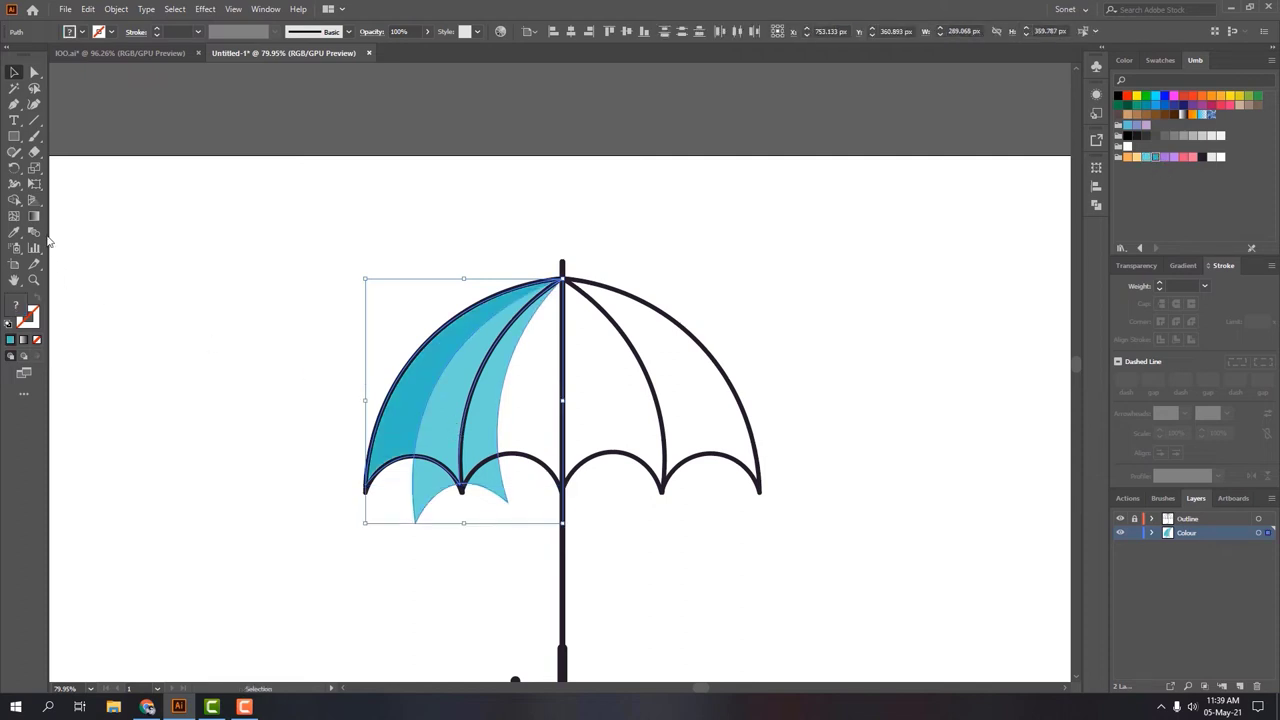
{"action": "left_click", "coordinate": [14, 199]}
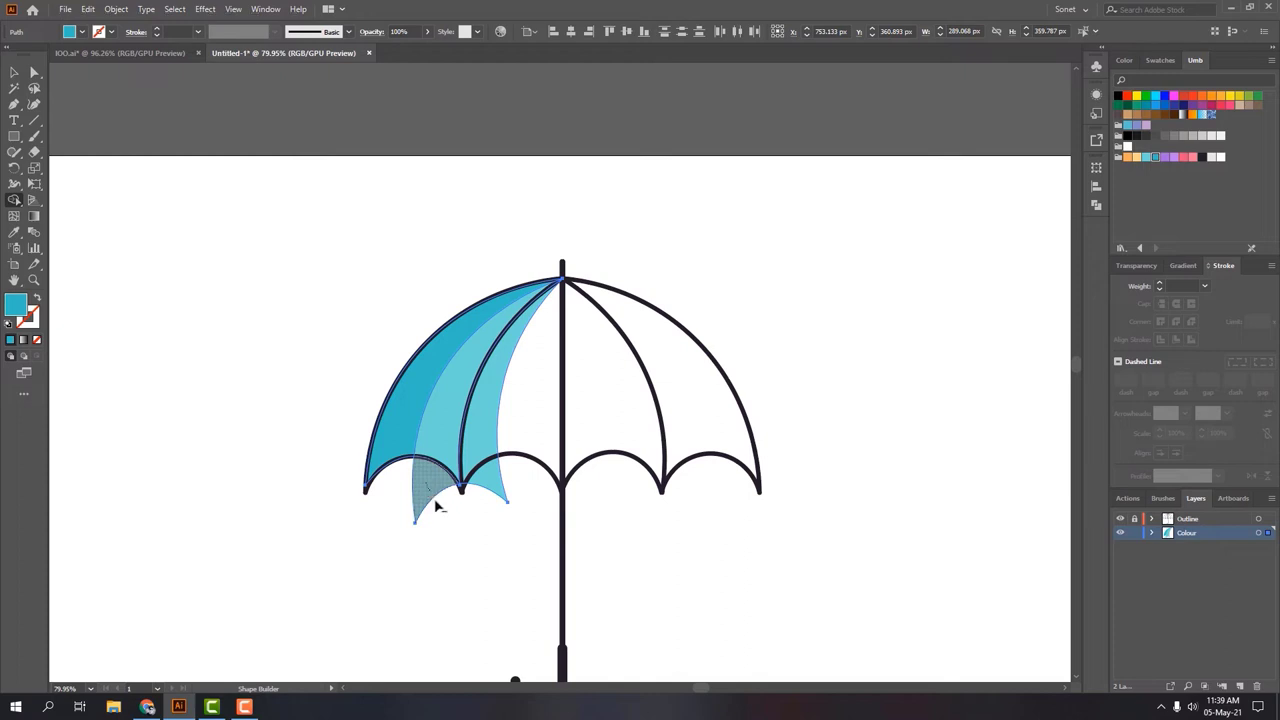
{"action": "left_click", "coordinate": [436, 506], "text": "alt"}
{"action": "left_click", "coordinate": [498, 492], "text": "alt"}
{"action": "key", "text": "v"}
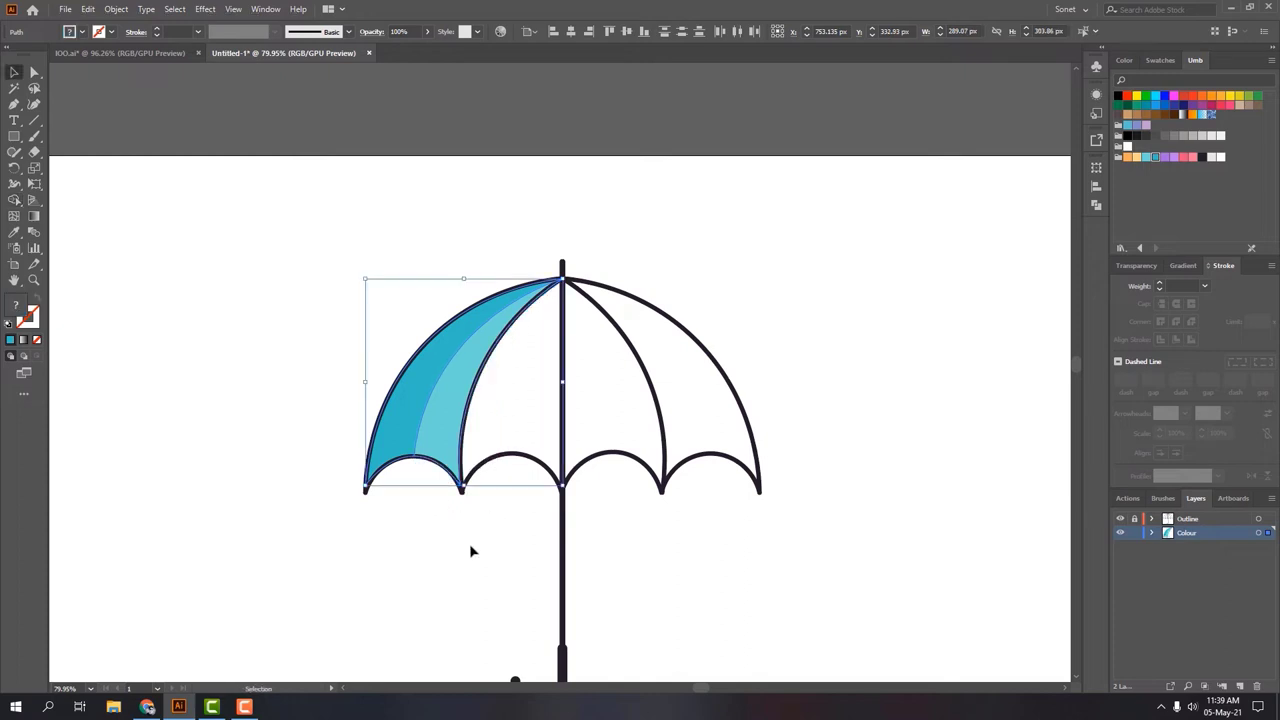
{"action": "left_click", "coordinate": [471, 550]}
Step: Pen-trace the second canopy panel from the top point down to the stem and fill it pink
{"action": "left_click", "coordinate": [14, 106]}
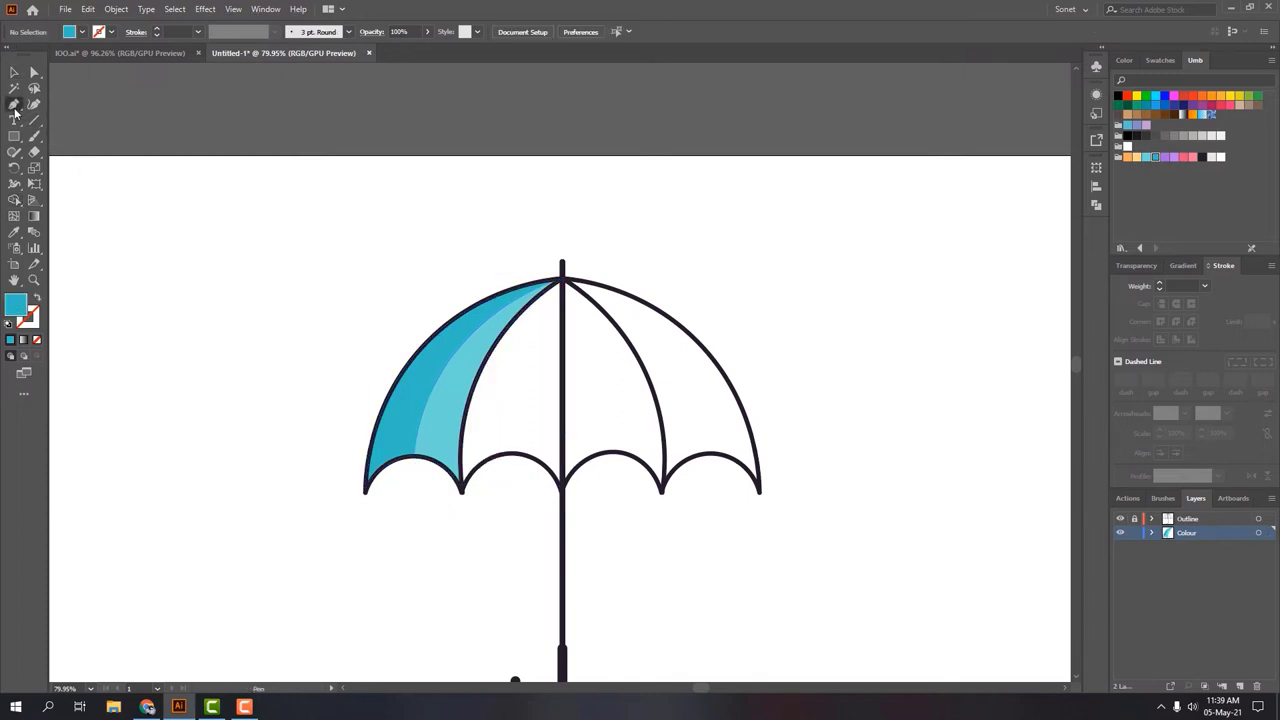
{"action": "left_click", "coordinate": [562, 280]}
{"action": "left_click", "coordinate": [461, 490]}
{"action": "scroll", "coordinate": [461, 490], "scroll_direction": "up", "scroll_amount": 1}
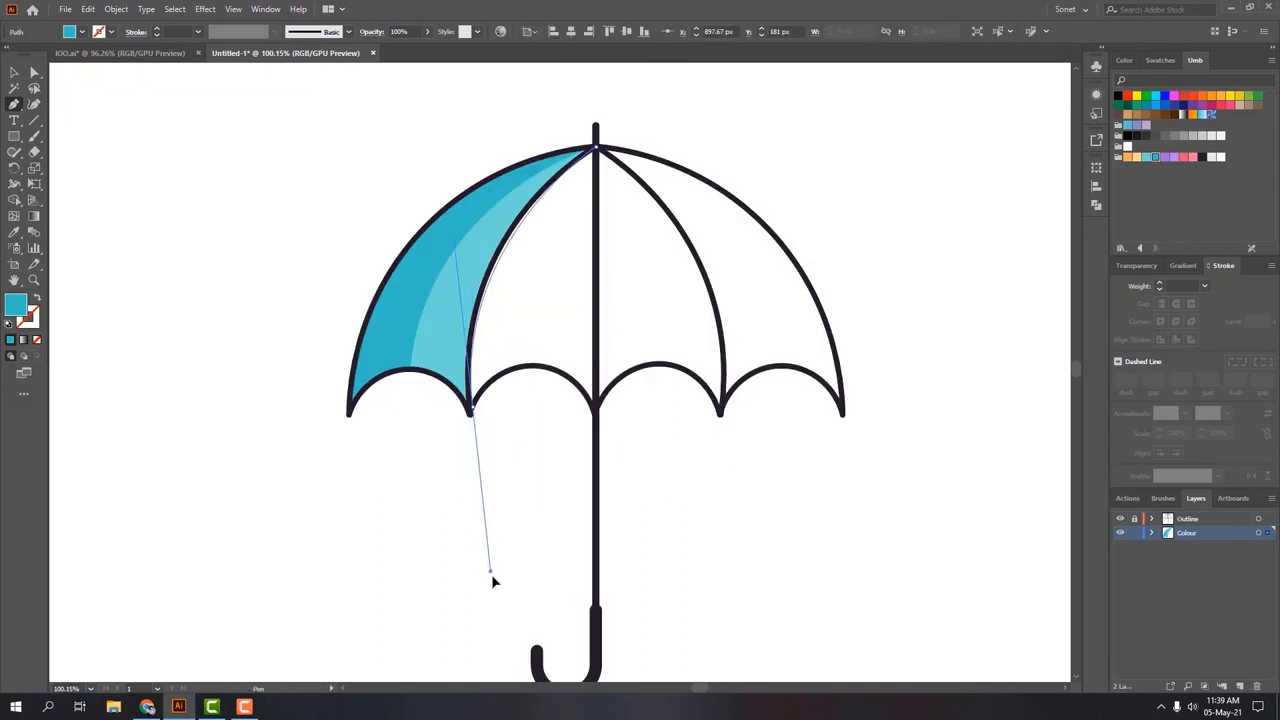
{"action": "left_click", "coordinate": [470, 408]}
{"action": "left_click_drag", "start_coordinate": [539, 365], "coordinate": [582, 370]}
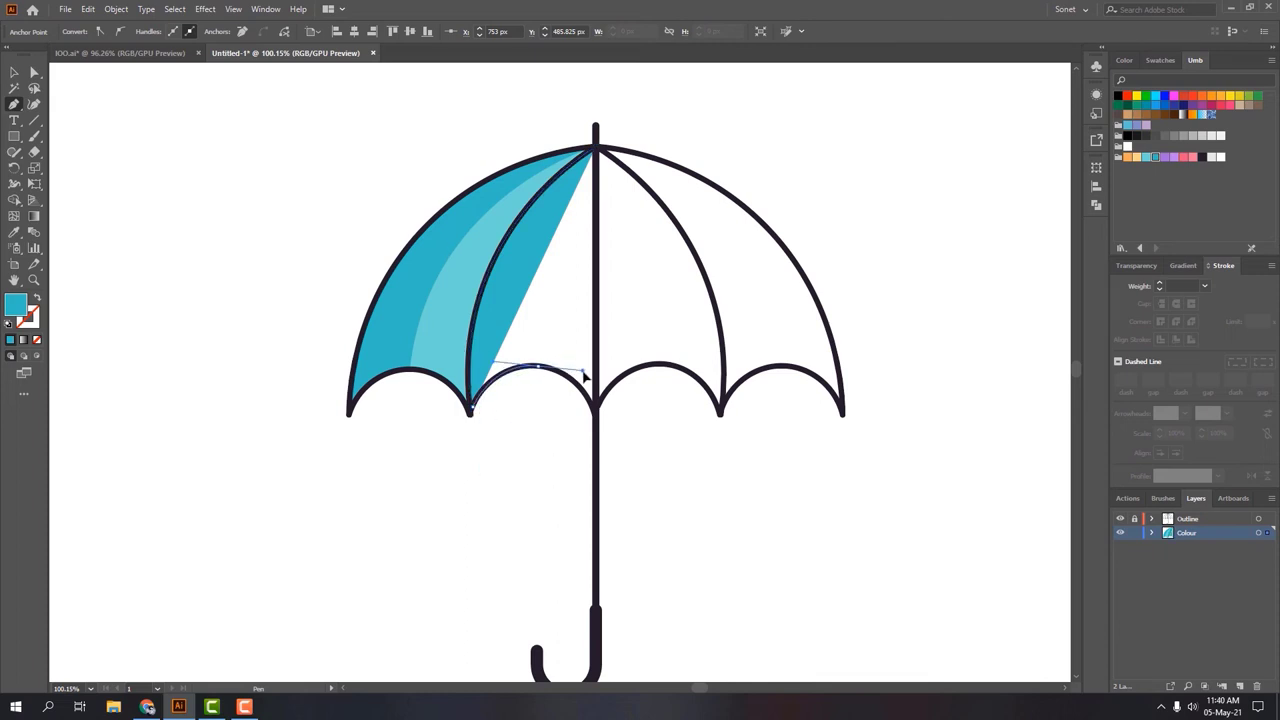
{"action": "left_click", "coordinate": [596, 410]}
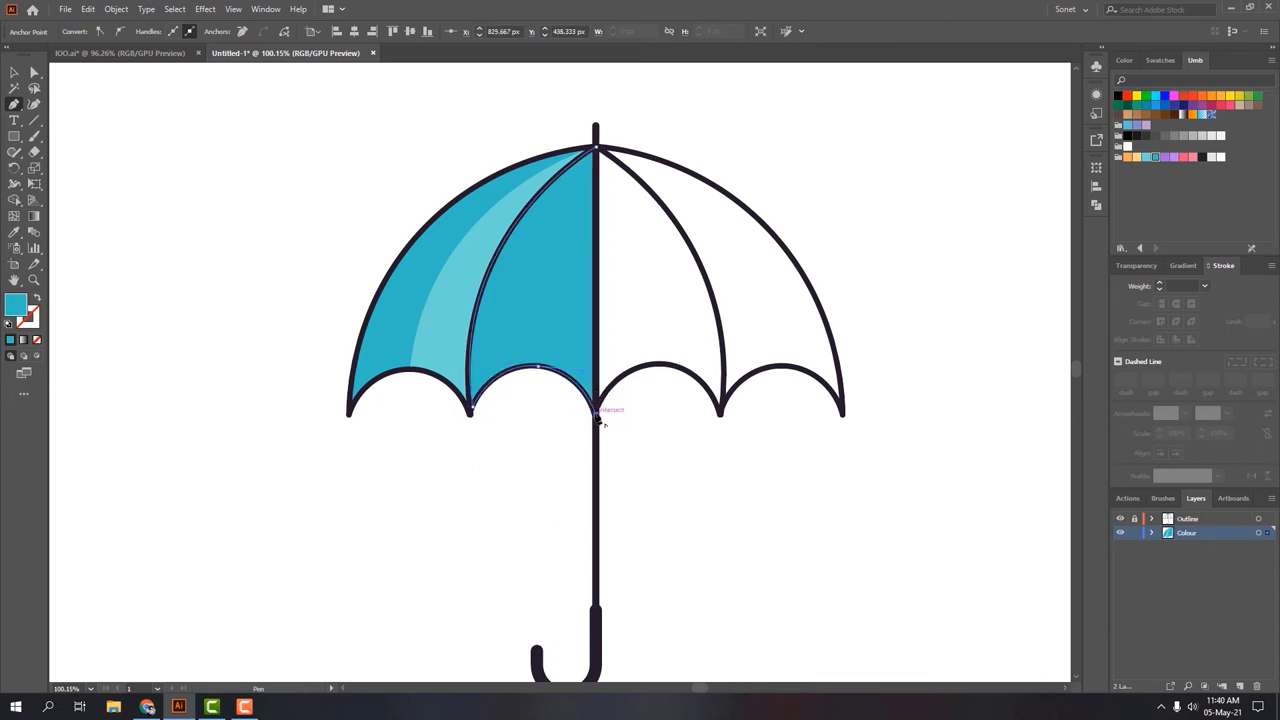
{"action": "left_click", "coordinate": [598, 148]}
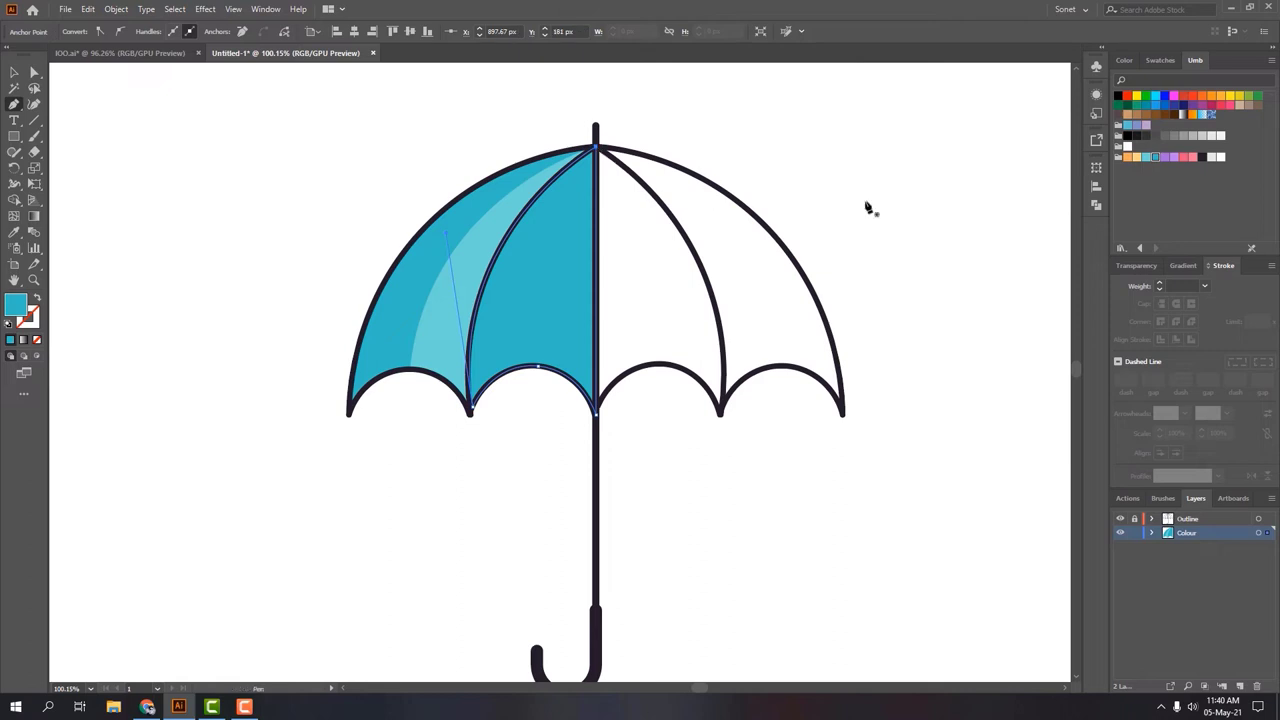
{"action": "left_click", "coordinate": [1186, 158]}
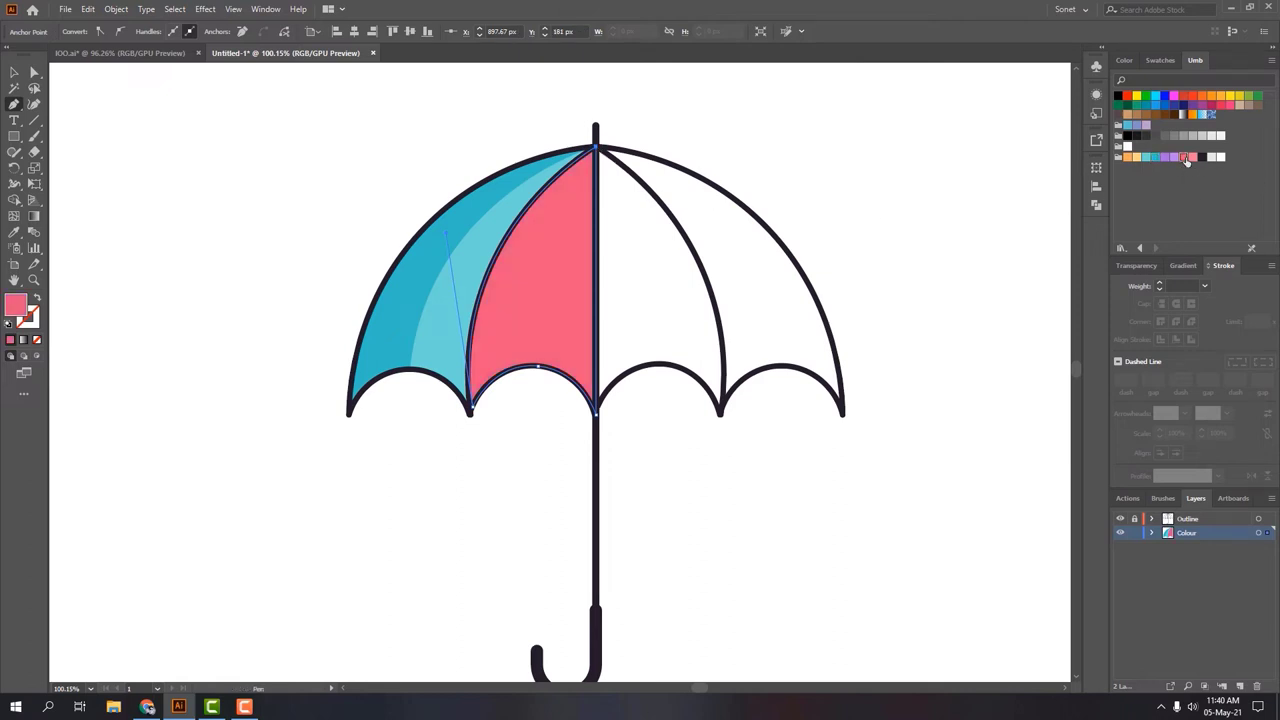
Step: Select the pink panel and swing a rotated copy of it rightward around the top
{"action": "left_click", "coordinate": [26, 75]}
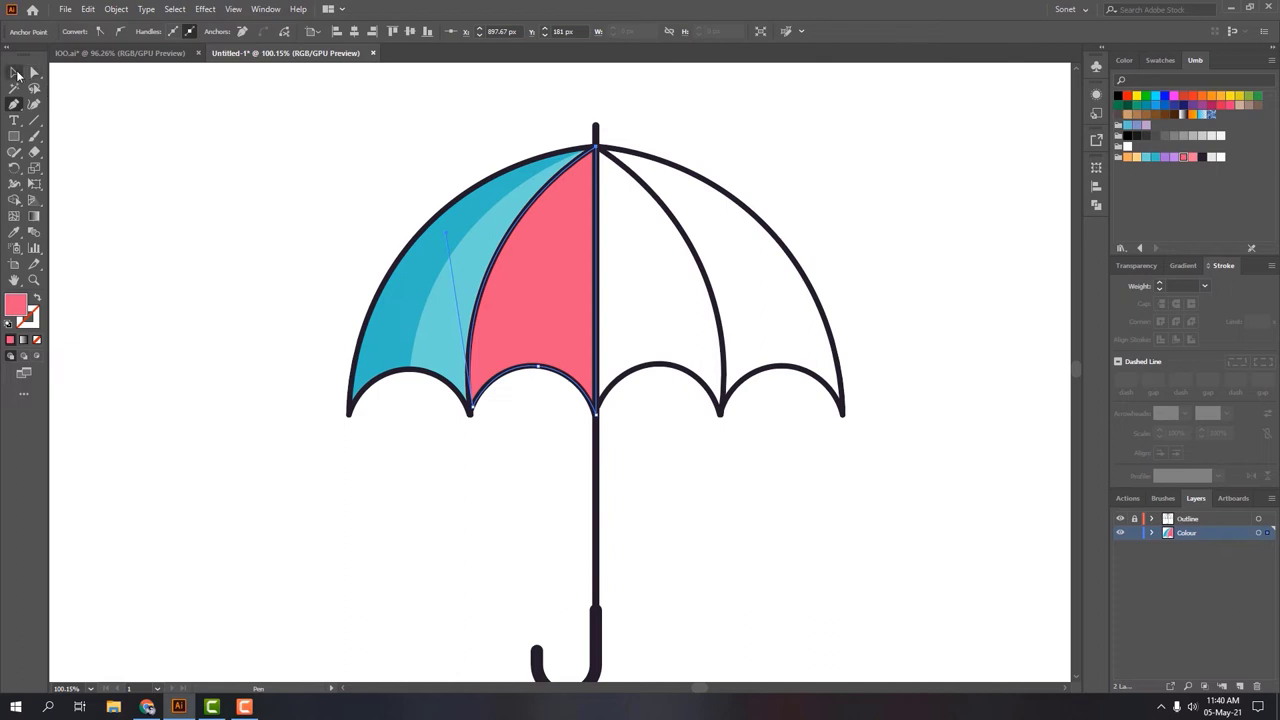
{"action": "left_click", "coordinate": [343, 268]}
{"action": "left_click", "coordinate": [529, 275]}
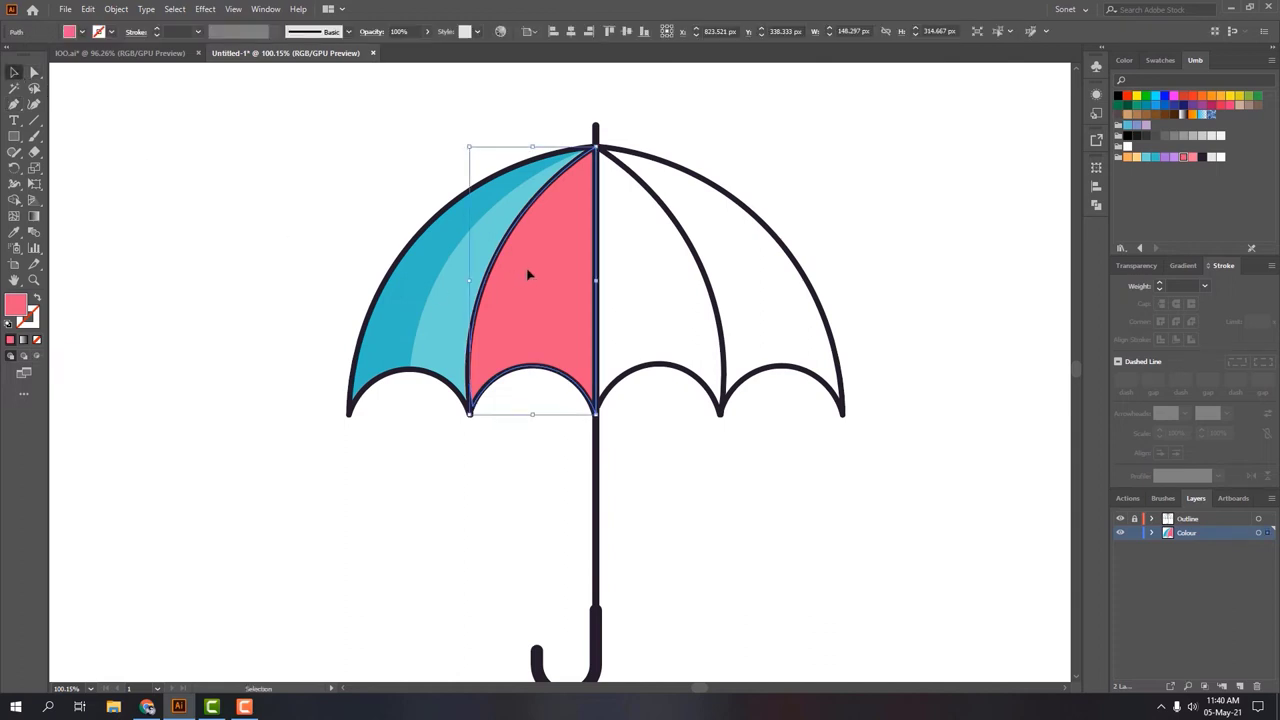
{"action": "left_click", "coordinate": [14, 167]}
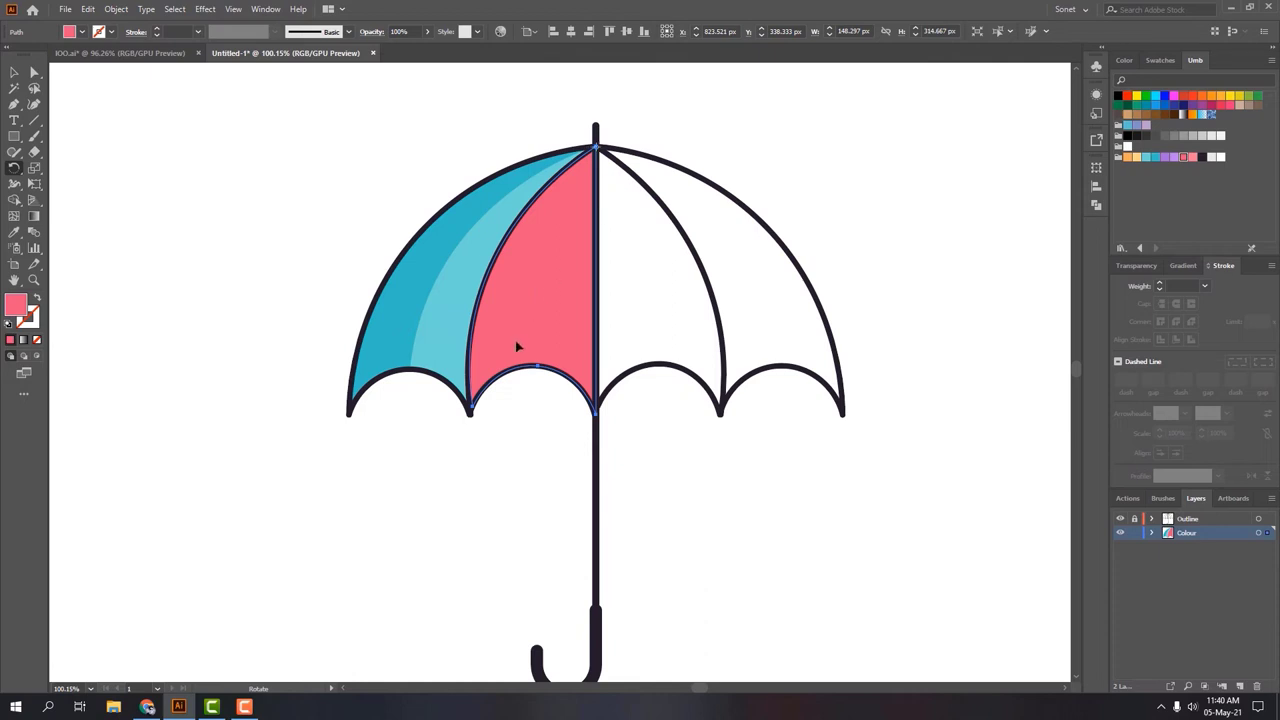
{"action": "left_click_drag", "start_coordinate": [503, 346], "coordinate": [567, 363]}
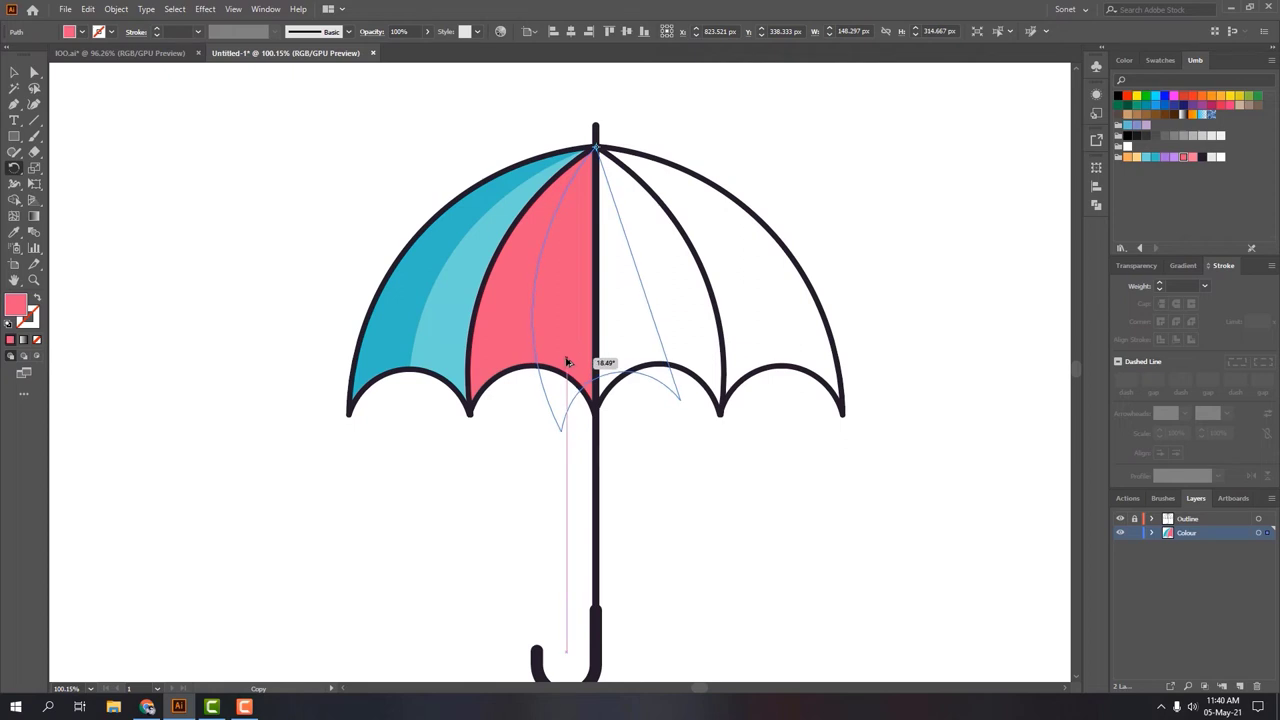
Step: Settle the pink copy's rotation near 17° and pull its bottom anchor down to round the base
{"action": "left_click_drag", "start_coordinate": [567, 363], "coordinate": [562, 360]}
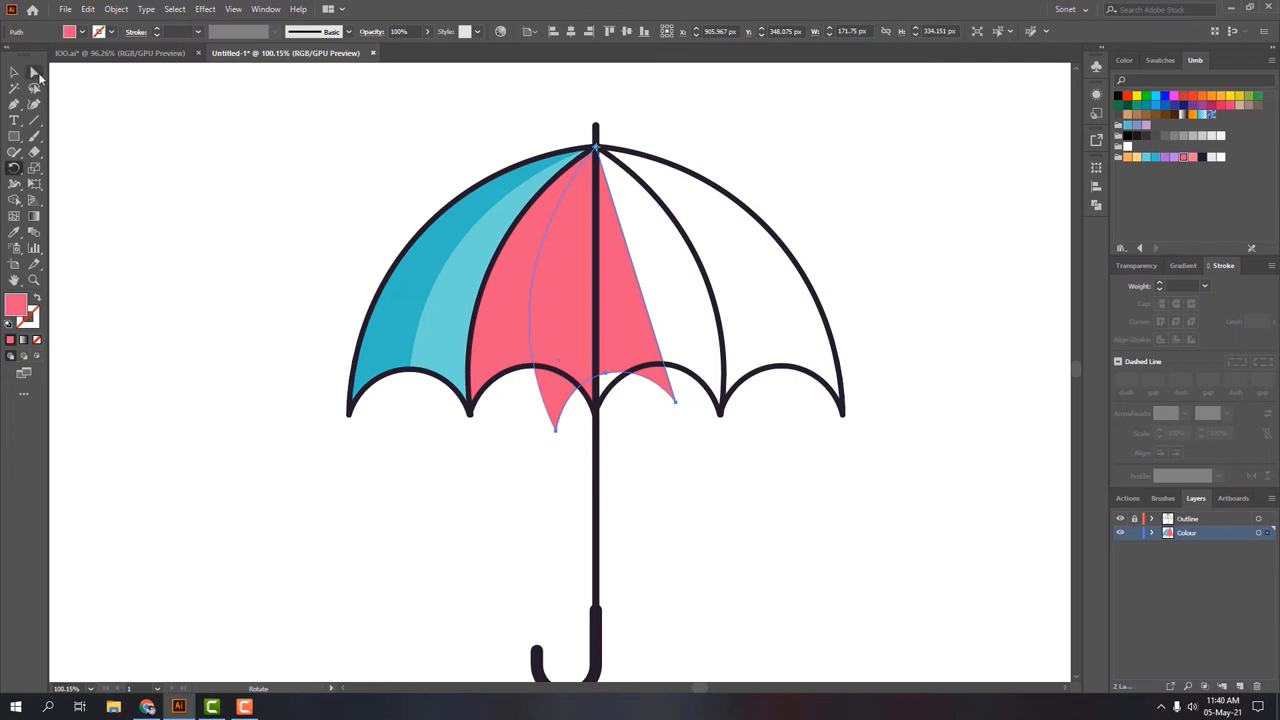
{"action": "left_click", "coordinate": [35, 73]}
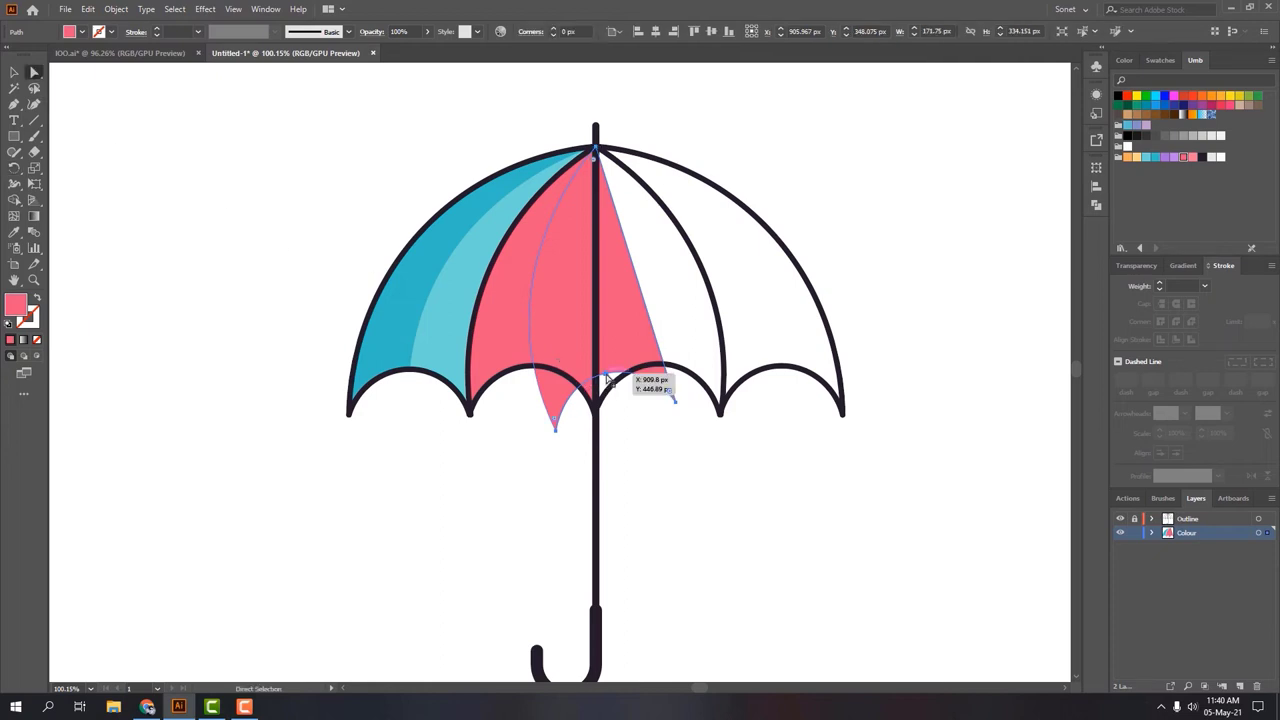
{"action": "left_click_drag", "start_coordinate": [607, 377], "coordinate": [625, 441]}
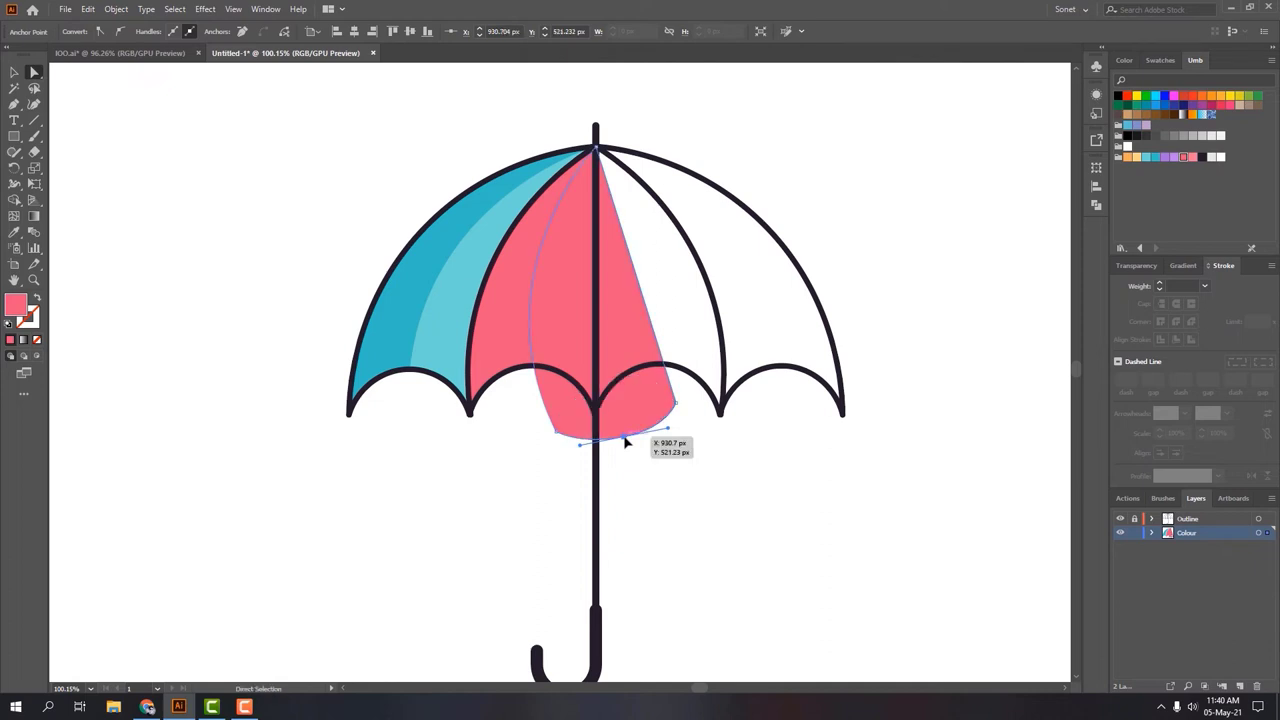
{"action": "key", "text": "v"}
{"action": "left_click", "coordinate": [531, 371]}
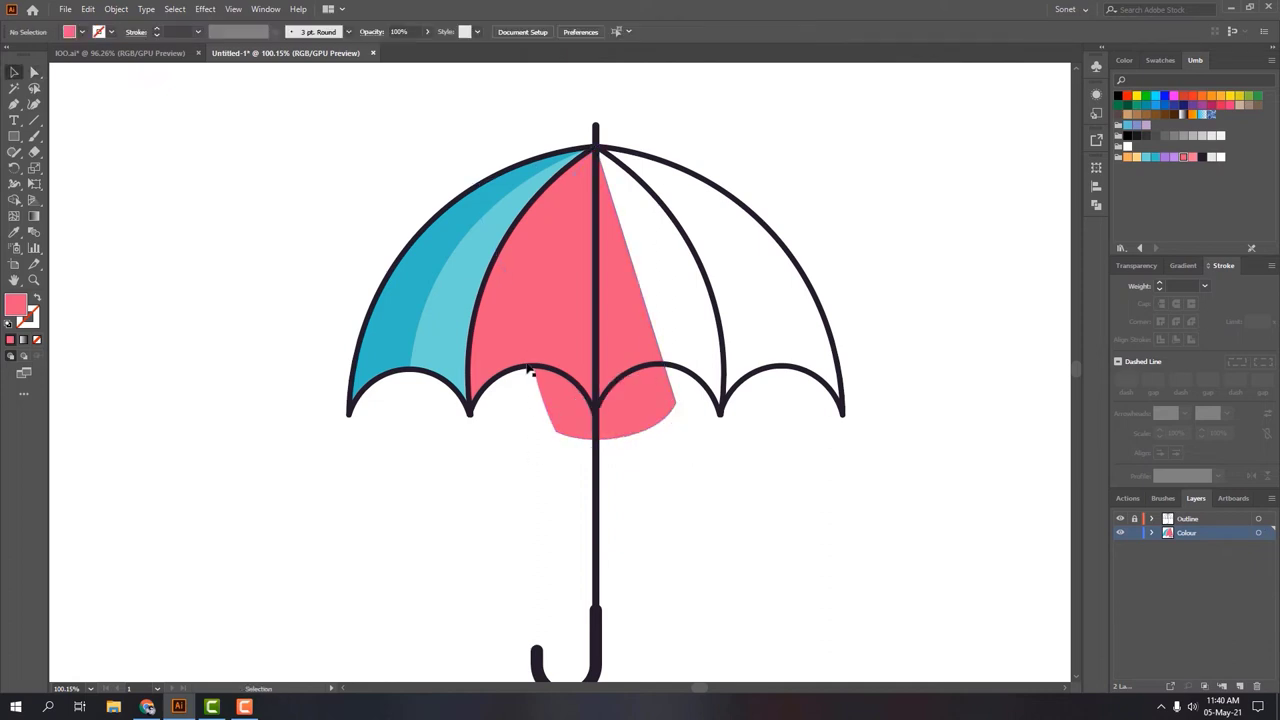
Step: Fill the copy light salmon and trim its overhang outside the panel with Shape Builder
{"action": "left_click", "coordinate": [618, 357]}
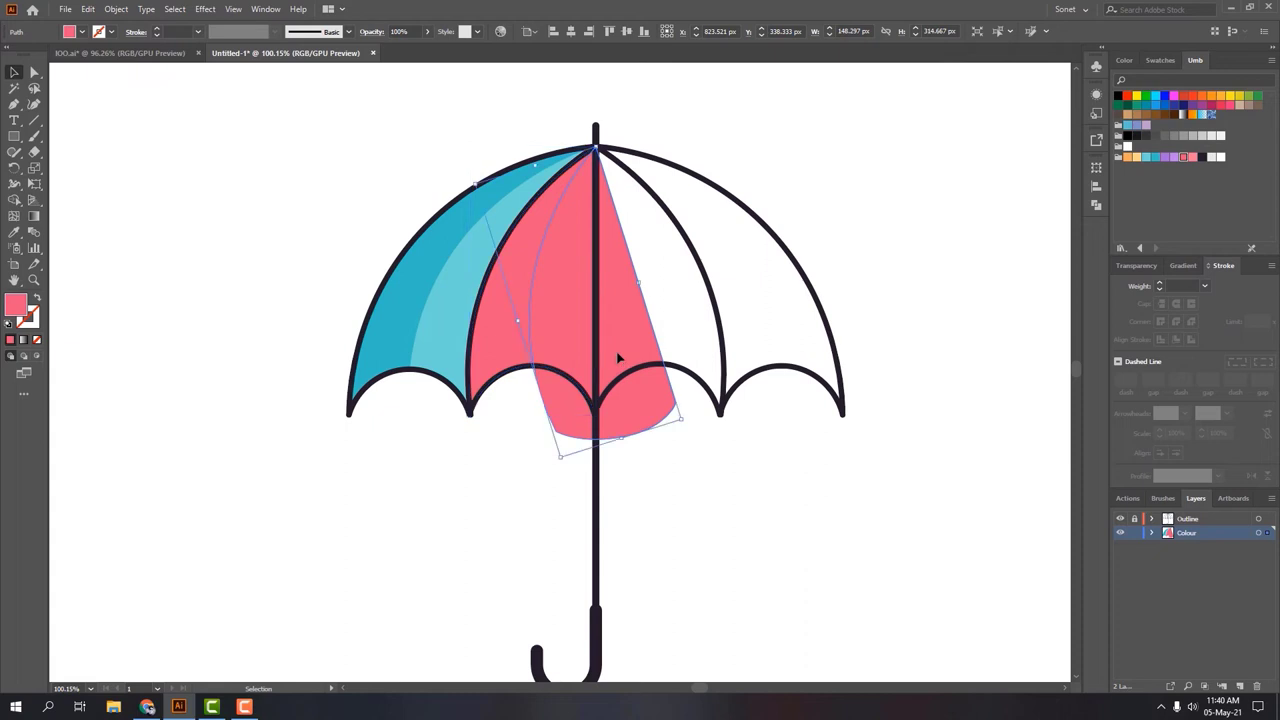
{"action": "left_click", "coordinate": [1192, 157]}
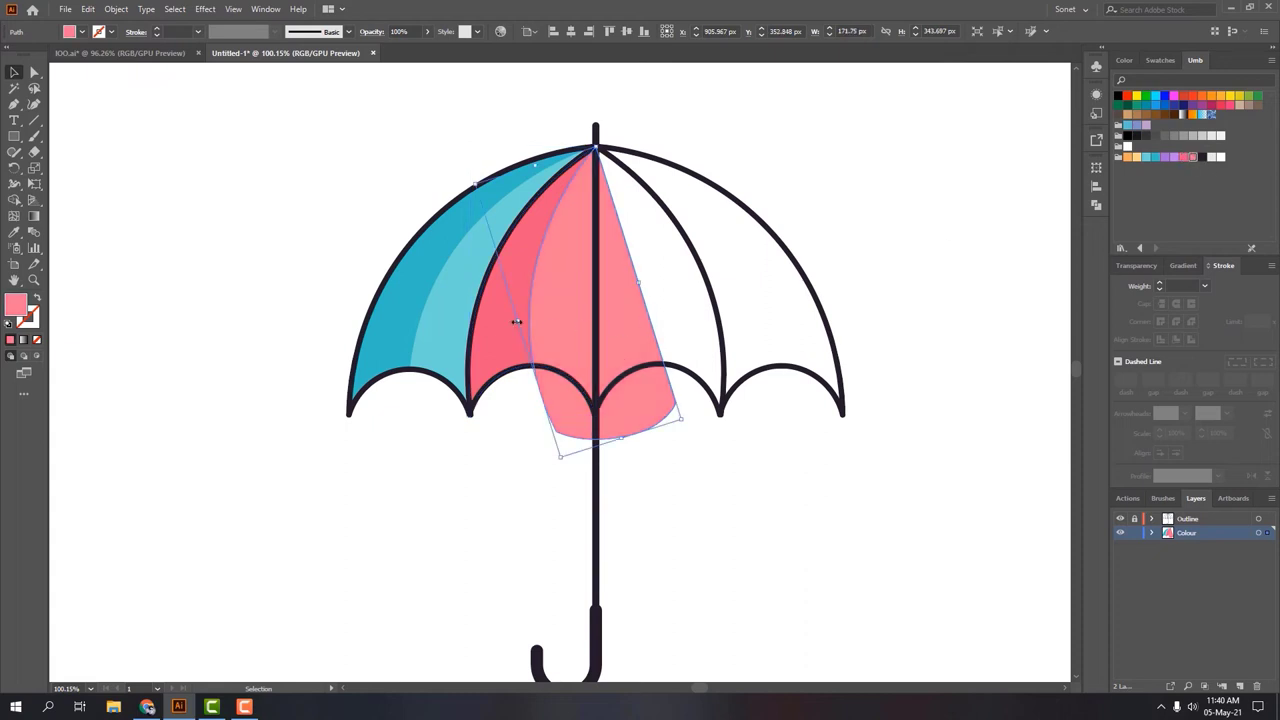
{"action": "key", "text": "ctrl+z"}
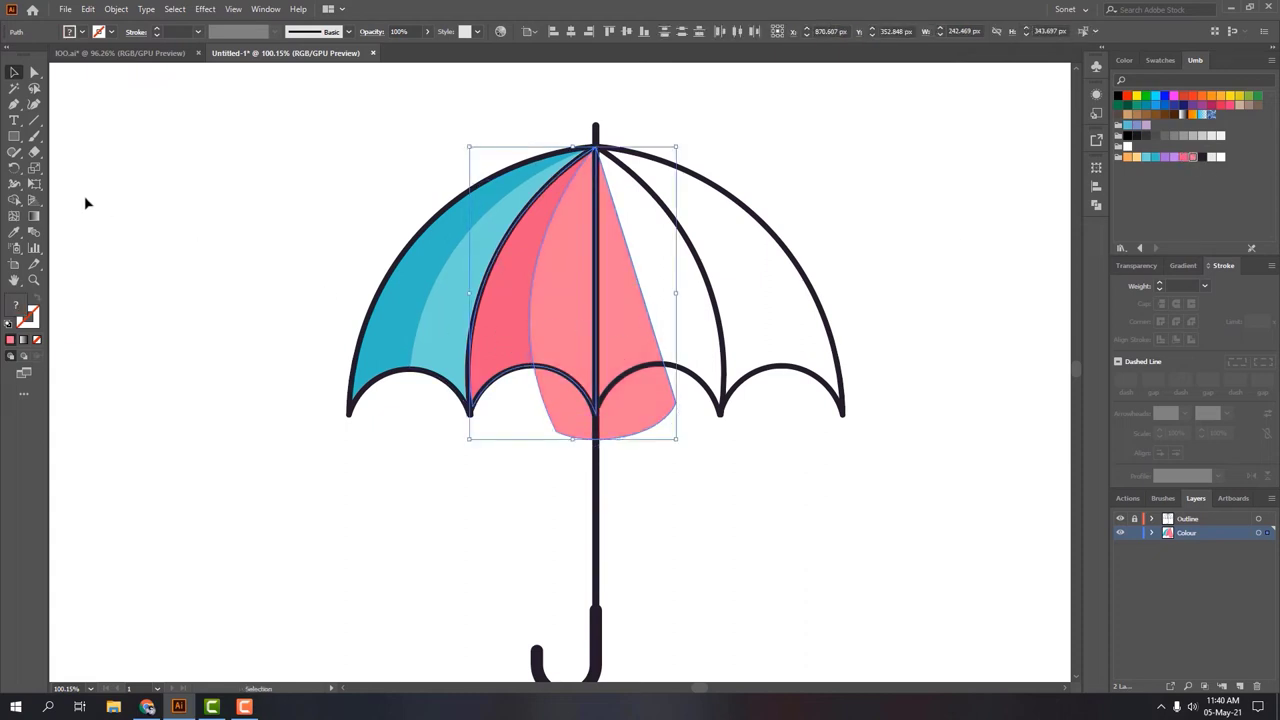
{"action": "left_click", "coordinate": [14, 199]}
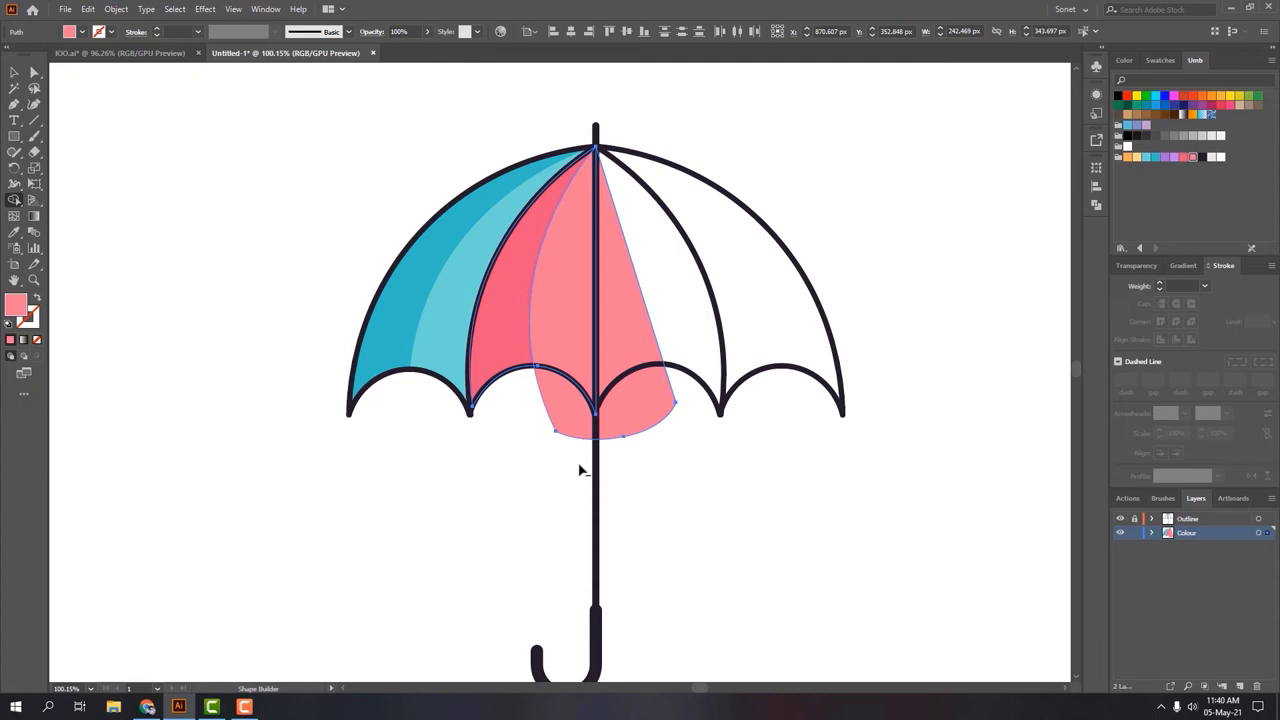
{"action": "left_click", "coordinate": [621, 428], "text": "alt"}
{"action": "key", "text": "v"}
{"action": "left_click", "coordinate": [677, 463]}
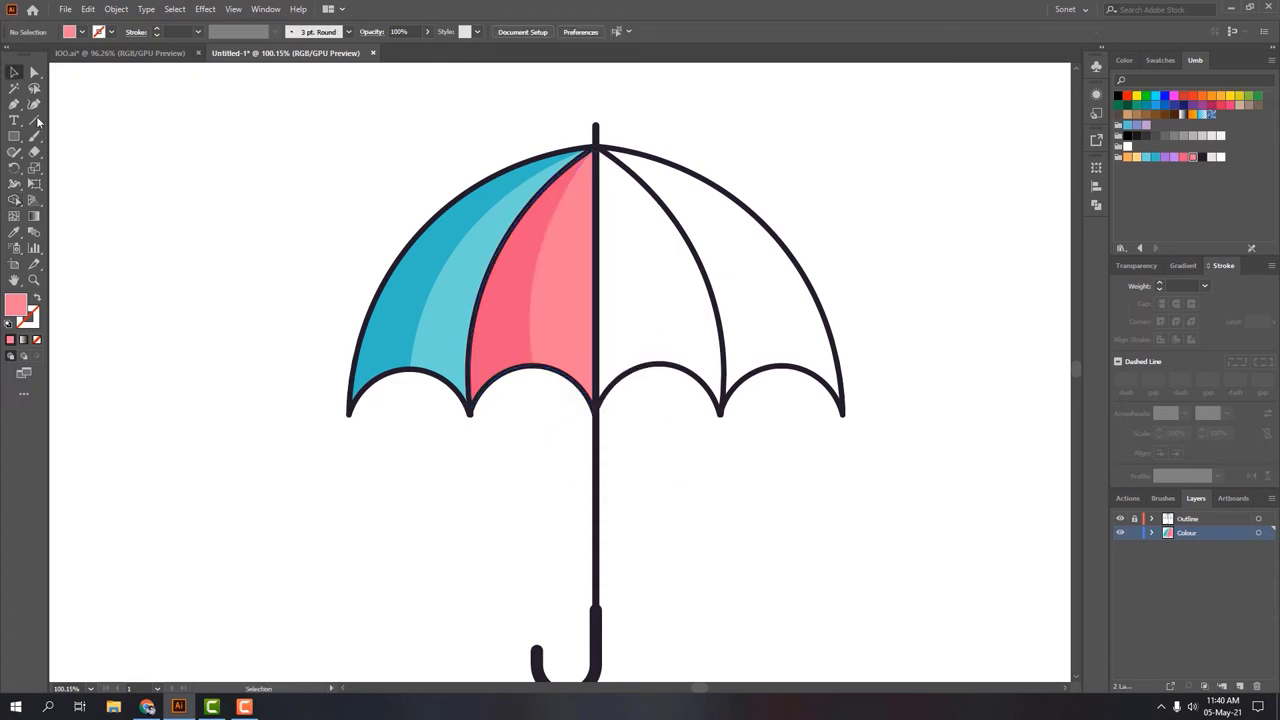
{"action": "left_click", "coordinate": [14, 104]}
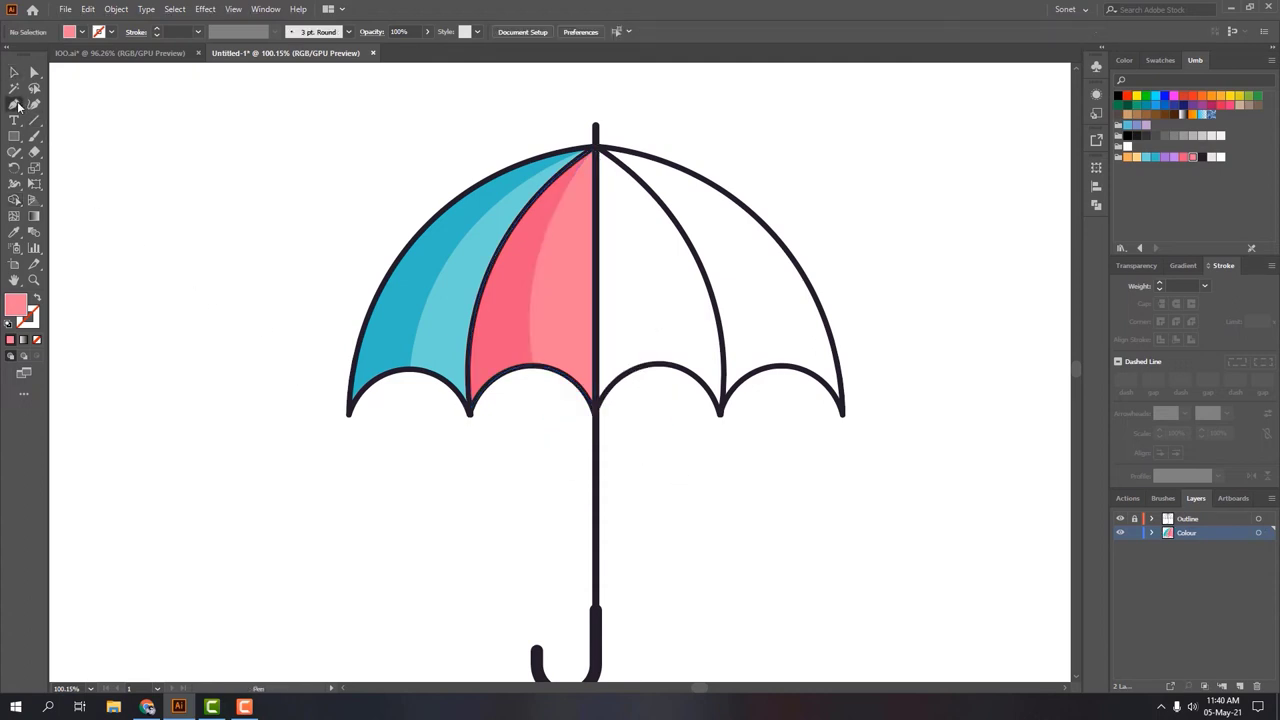
Step: Trace the panel right of the stem along its rib and scallop and fill it light orange
{"action": "left_click", "coordinate": [596, 148]}
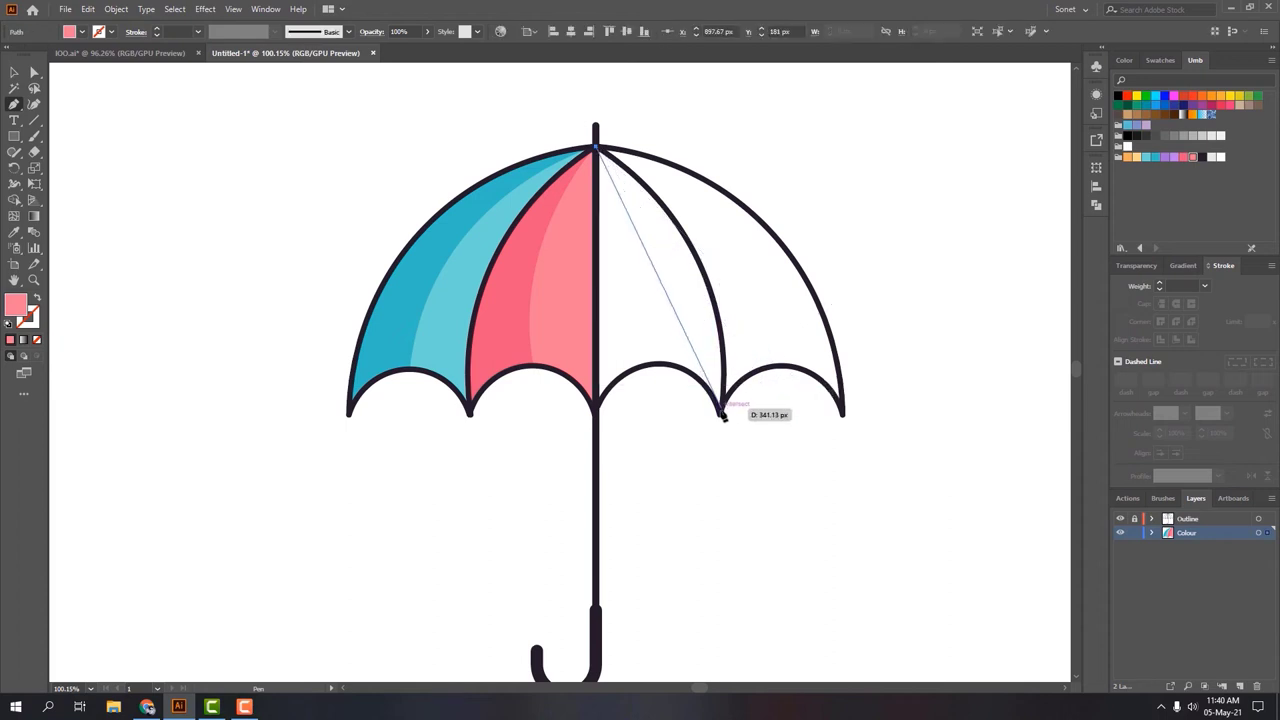
{"action": "left_click_drag", "start_coordinate": [722, 414], "coordinate": [707, 595]}
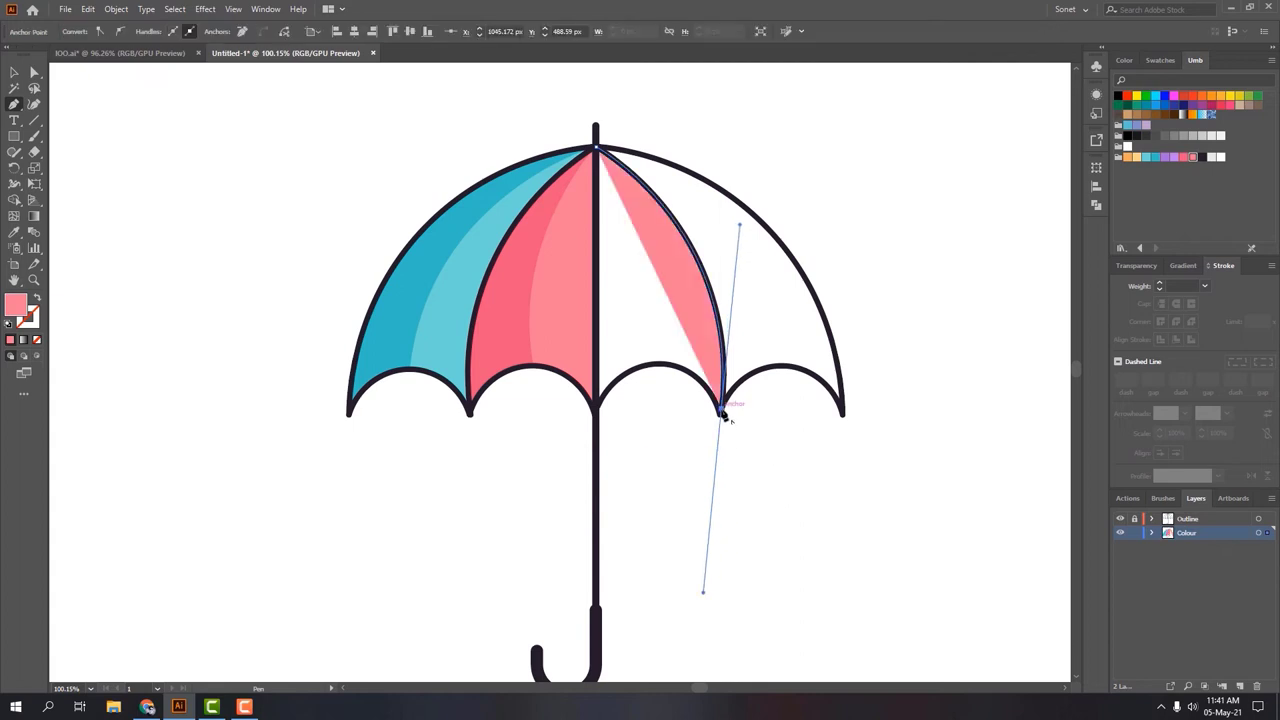
{"action": "left_click", "coordinate": [720, 410]}
{"action": "left_click_drag", "start_coordinate": [660, 364], "coordinate": [624, 368]}
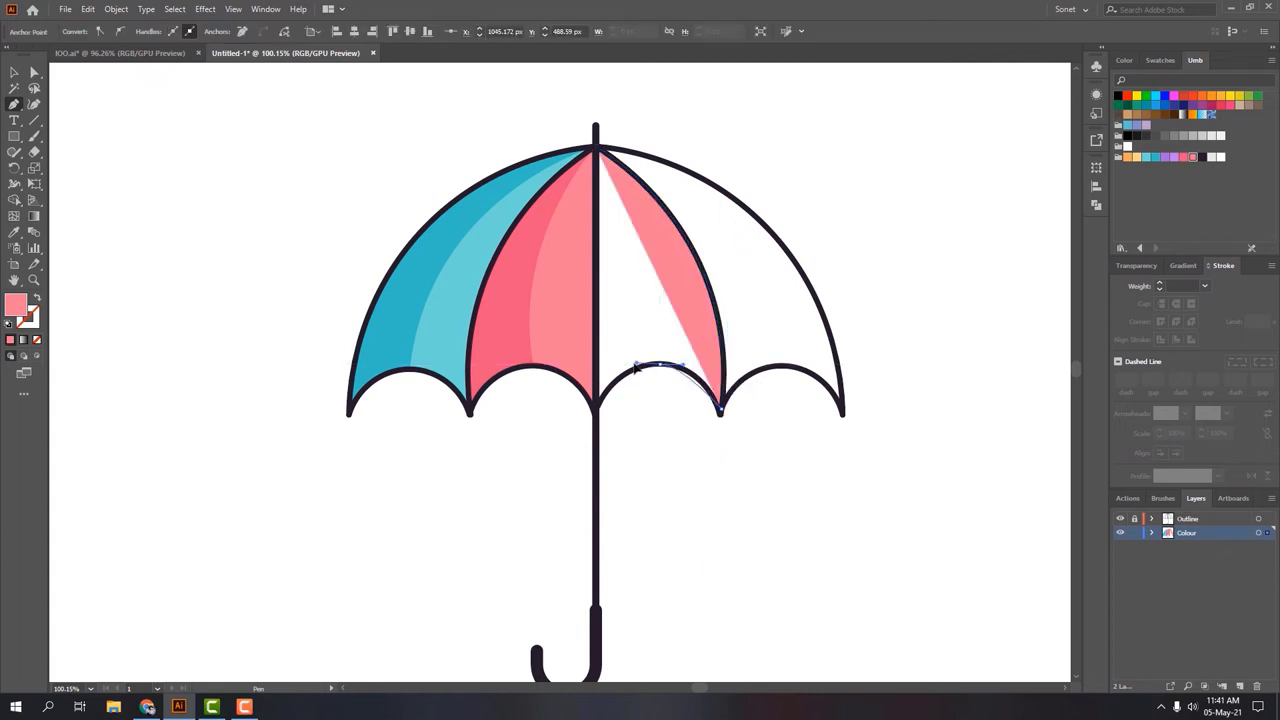
{"action": "left_click", "coordinate": [598, 409]}
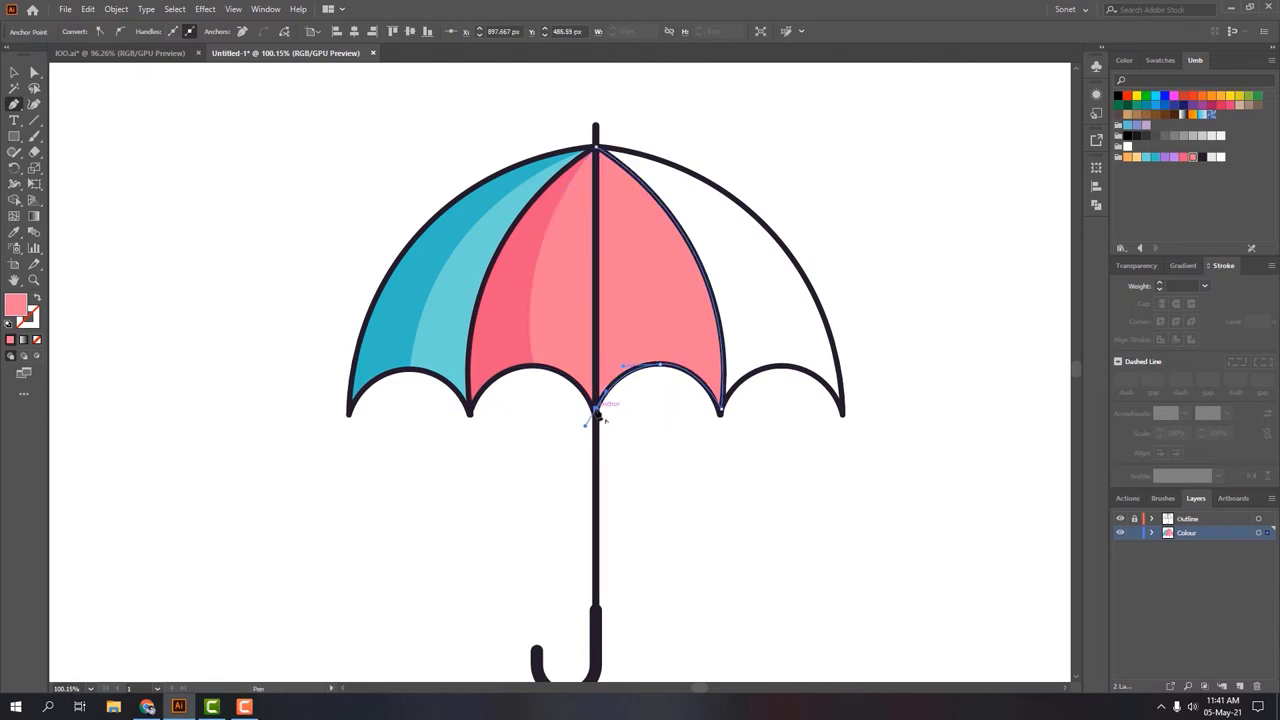
{"action": "left_click", "coordinate": [596, 150]}
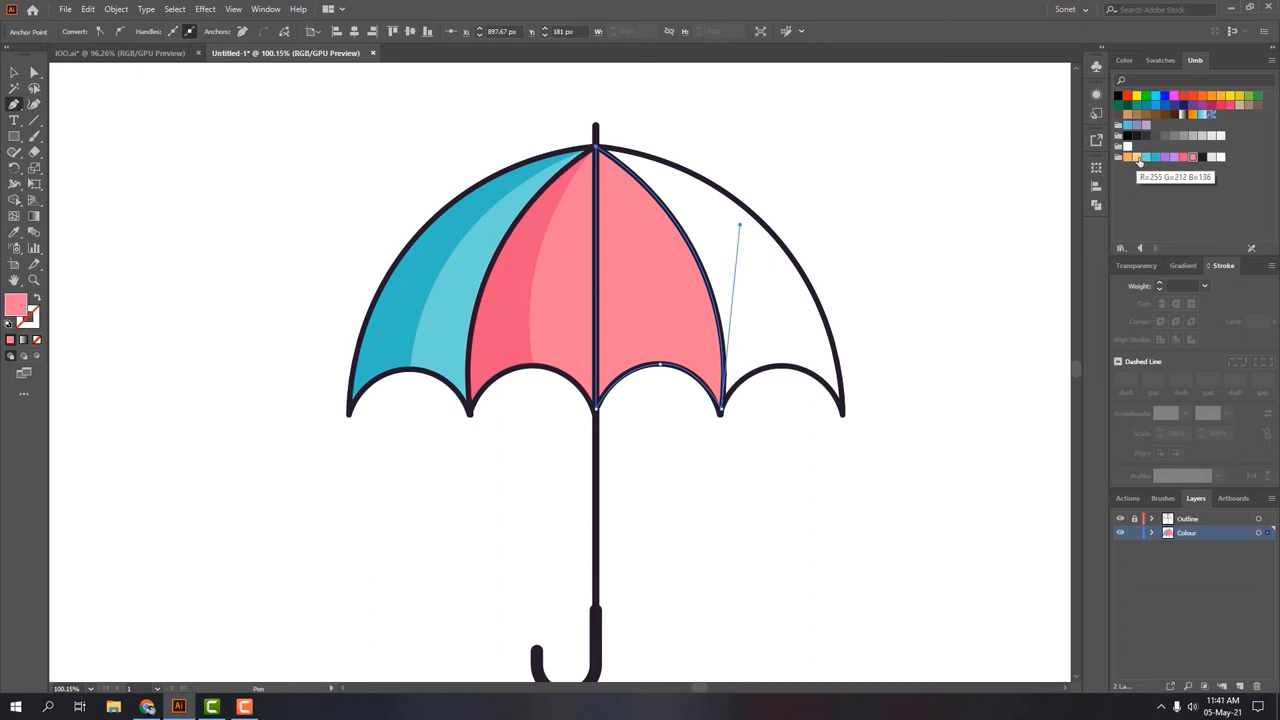
{"action": "left_click", "coordinate": [1137, 157]}
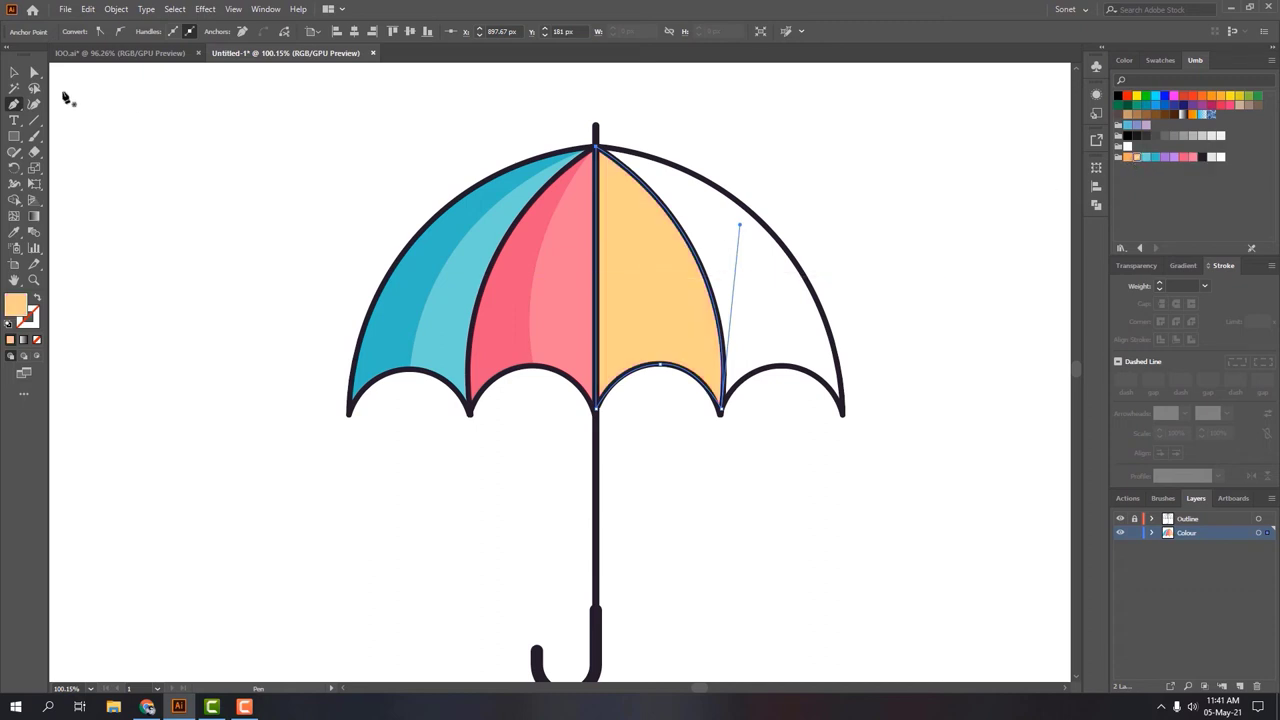
{"action": "left_click", "coordinate": [14, 72]}
{"action": "left_click", "coordinate": [271, 200]}
Step: Rotate a copy of the light orange panel toward the stem, fill it darker orange, and round its base
{"action": "left_click", "coordinate": [655, 290]}
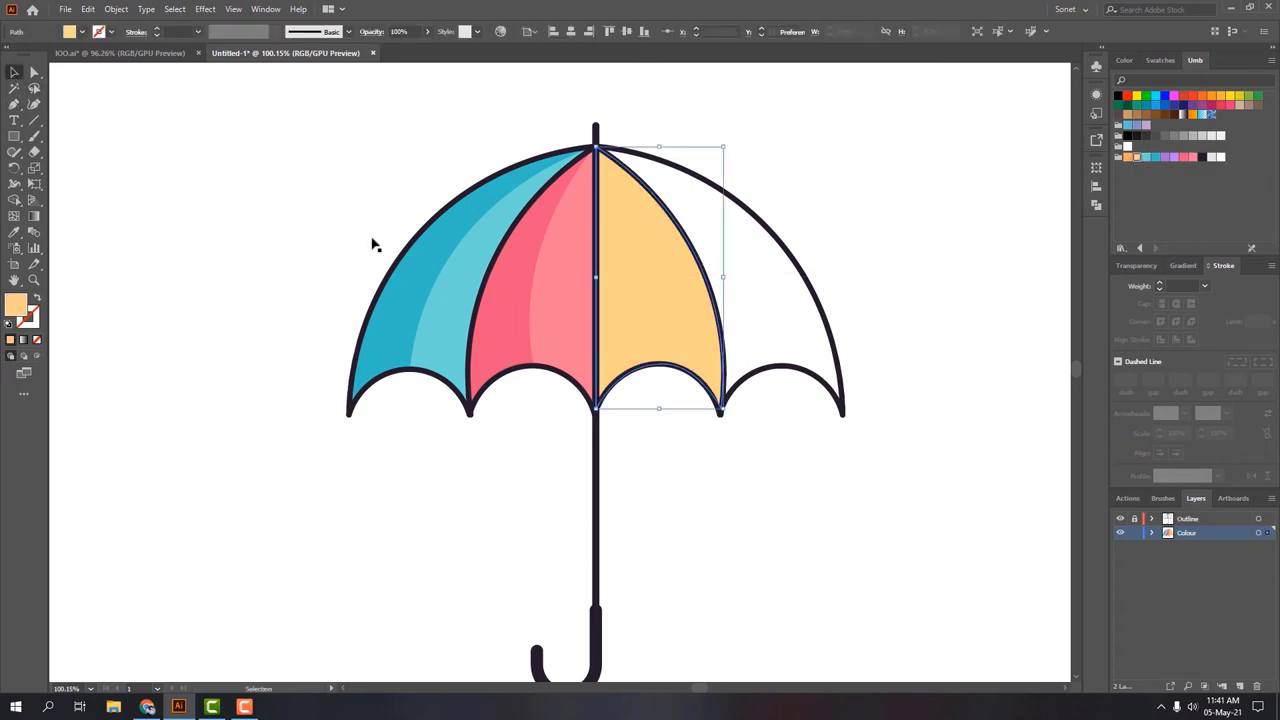
{"action": "left_click", "coordinate": [14, 168]}
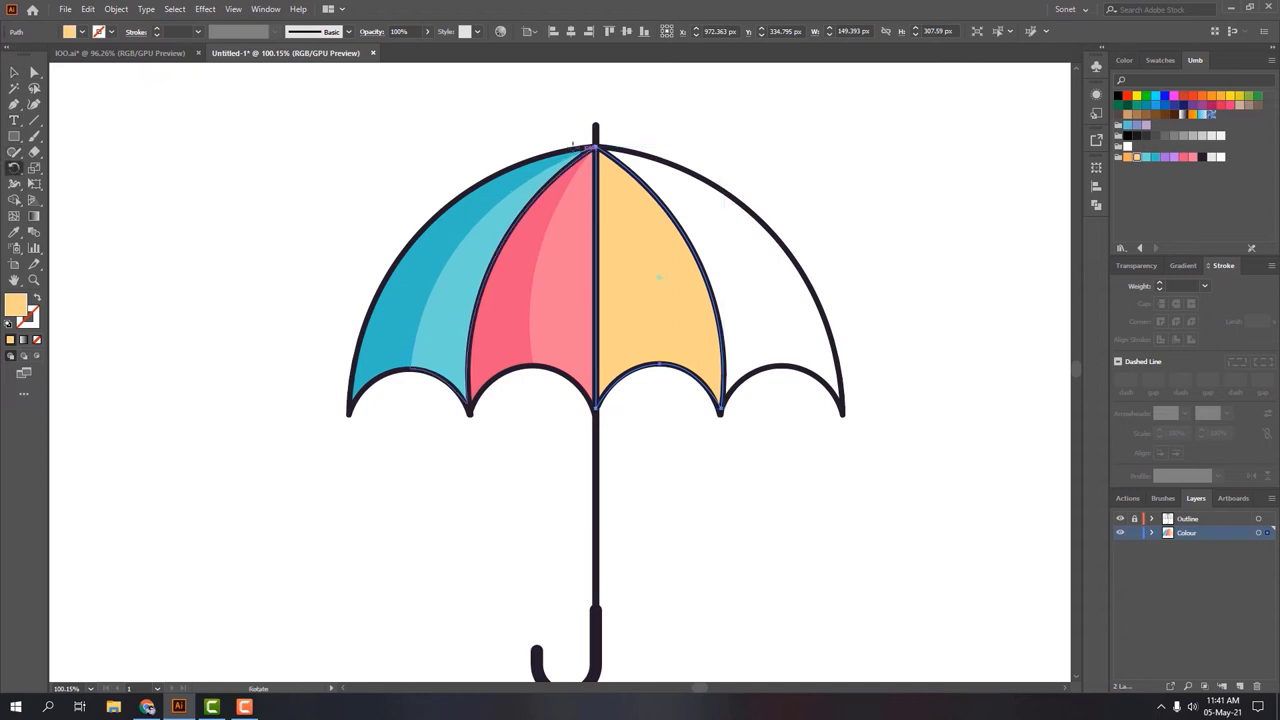
{"action": "left_click_drag", "start_coordinate": [680, 318], "coordinate": [623, 323]}
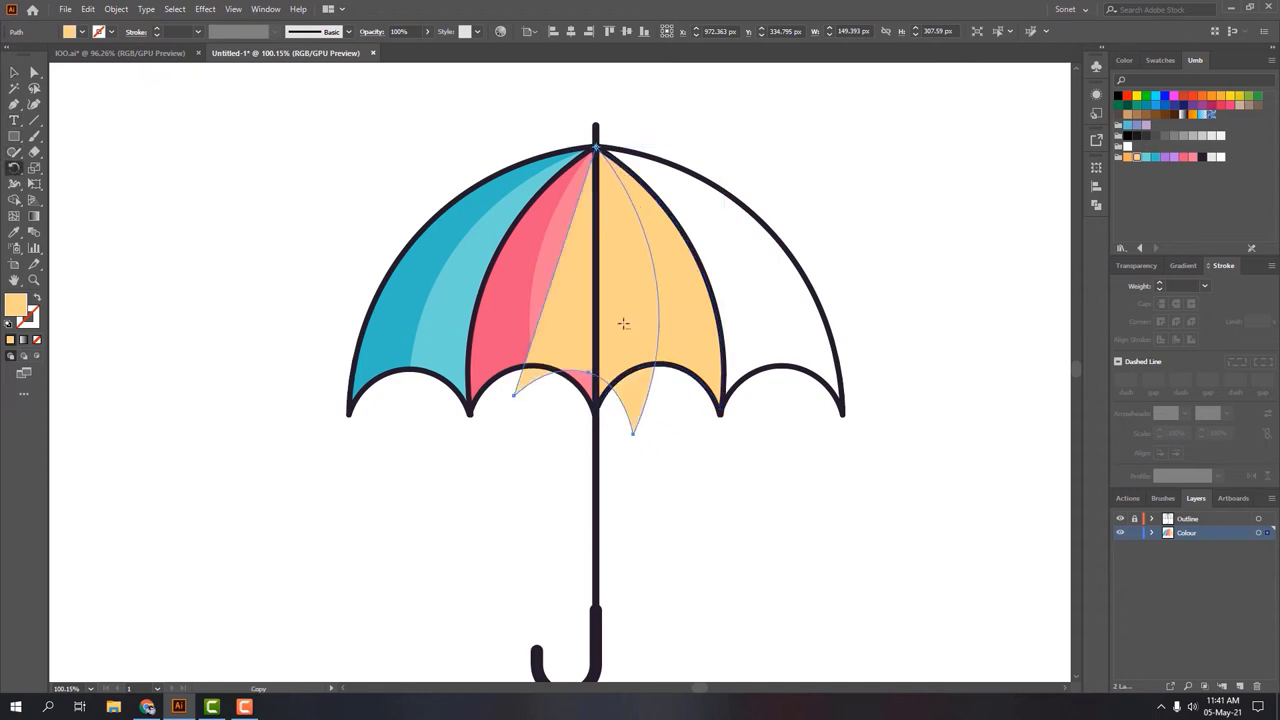
{"action": "left_click", "coordinate": [1127, 158]}
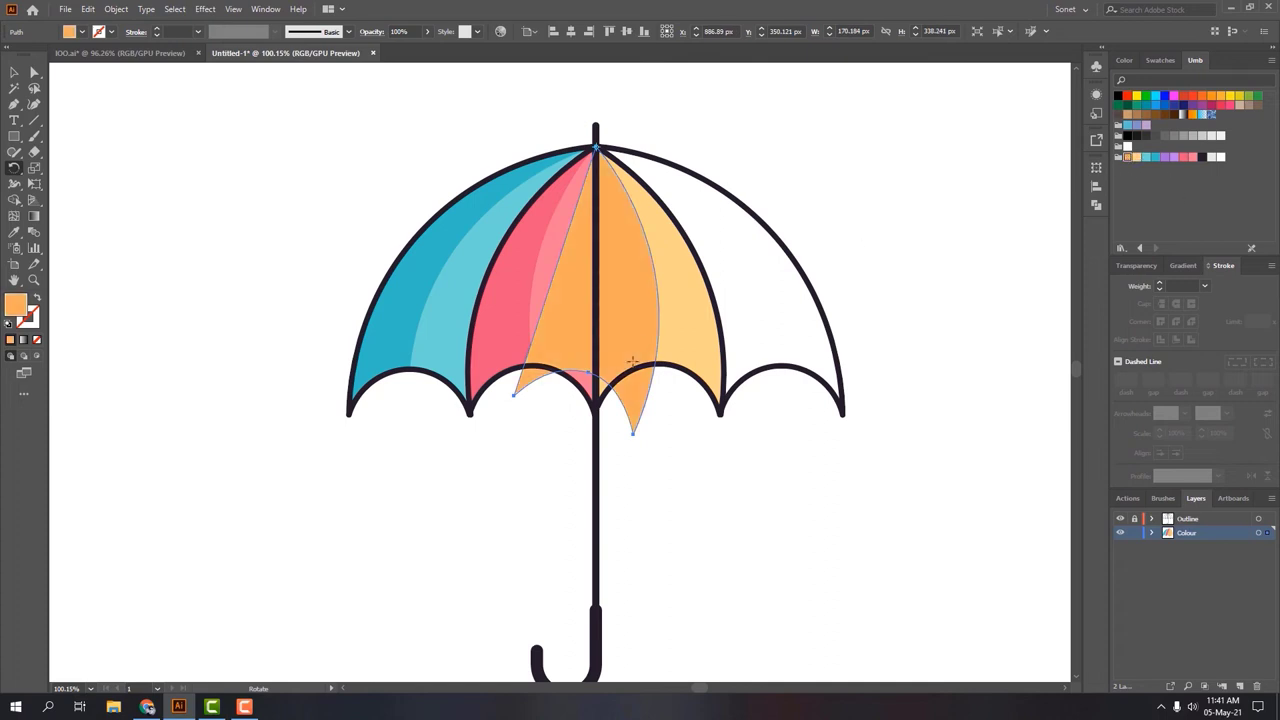
{"action": "left_click", "coordinate": [34, 72]}
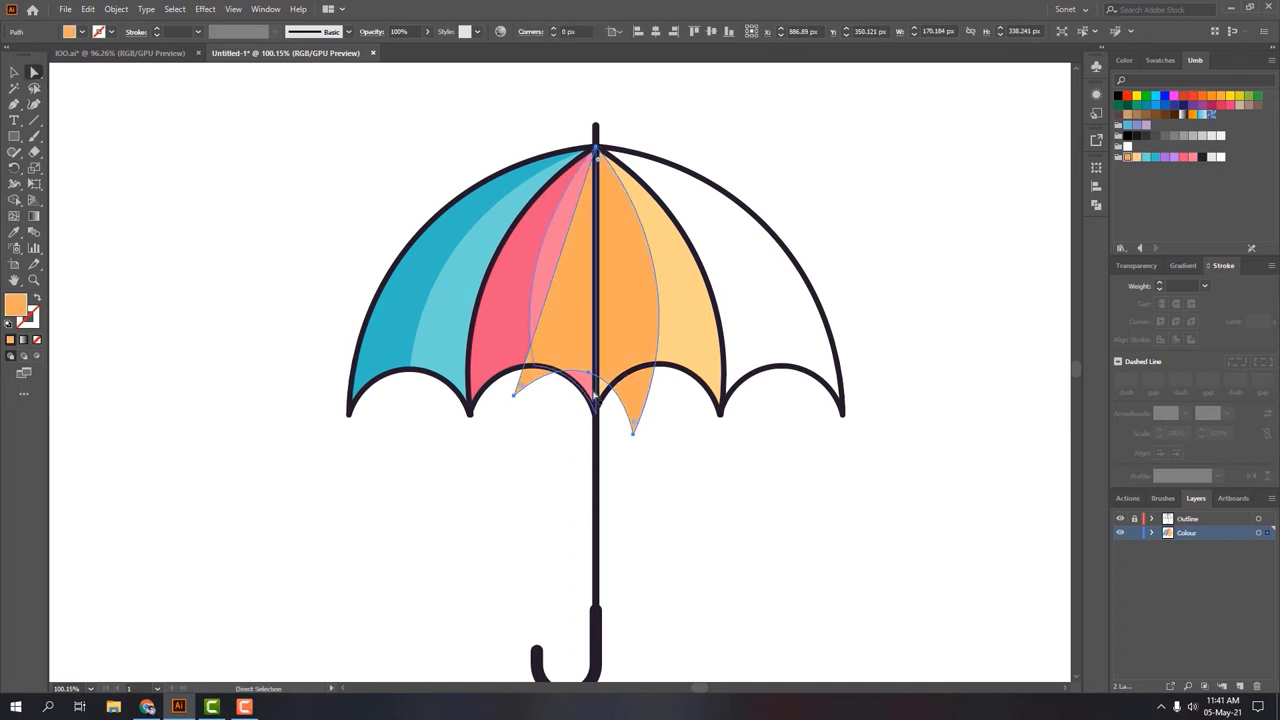
{"action": "left_click_drag", "start_coordinate": [588, 385], "coordinate": [577, 448]}
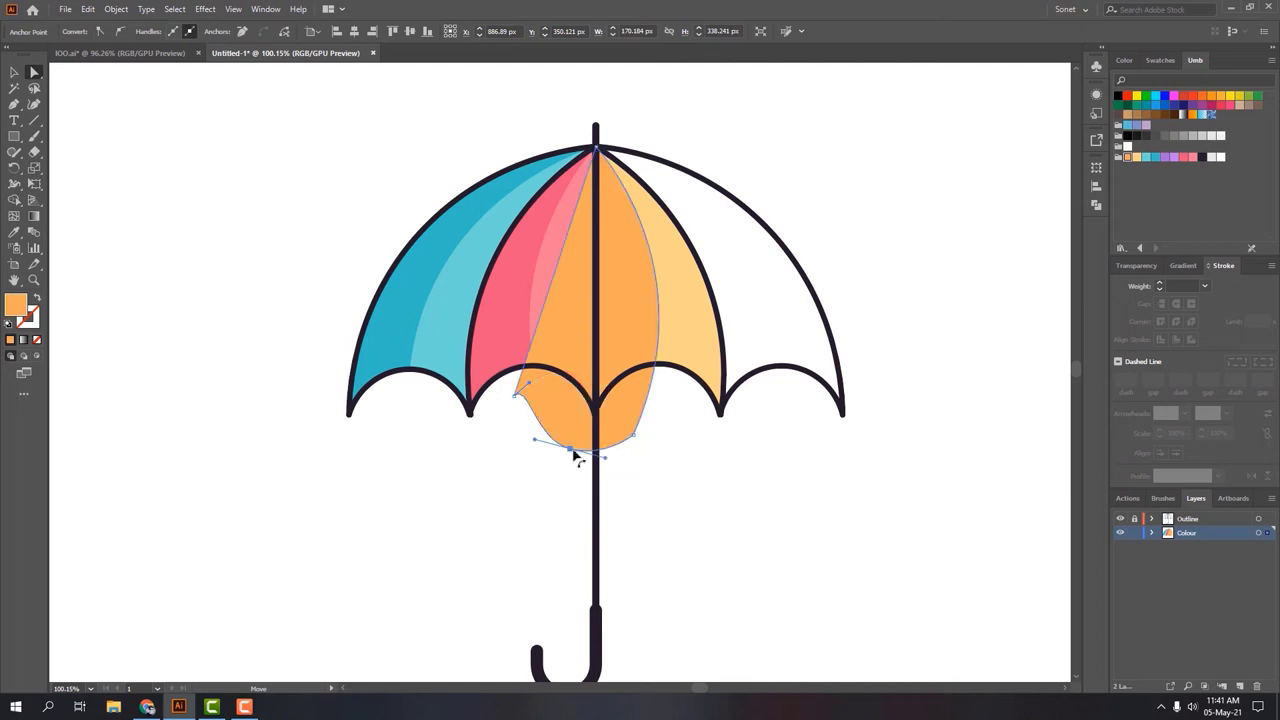
Step: Trim the dark orange copy's overlap outside the panel with Shape Builder
{"action": "key", "text": "v"}
{"action": "left_click", "coordinate": [641, 417]}
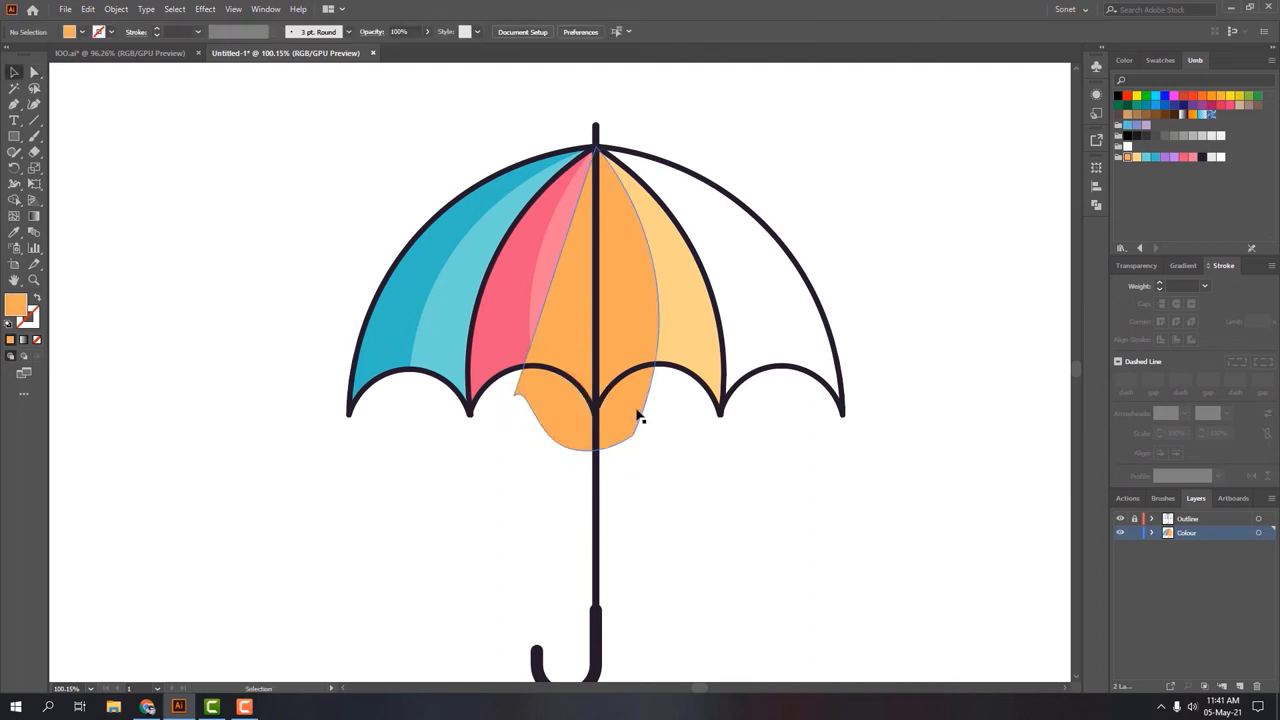
{"action": "left_click", "coordinate": [683, 347], "text": "shift"}
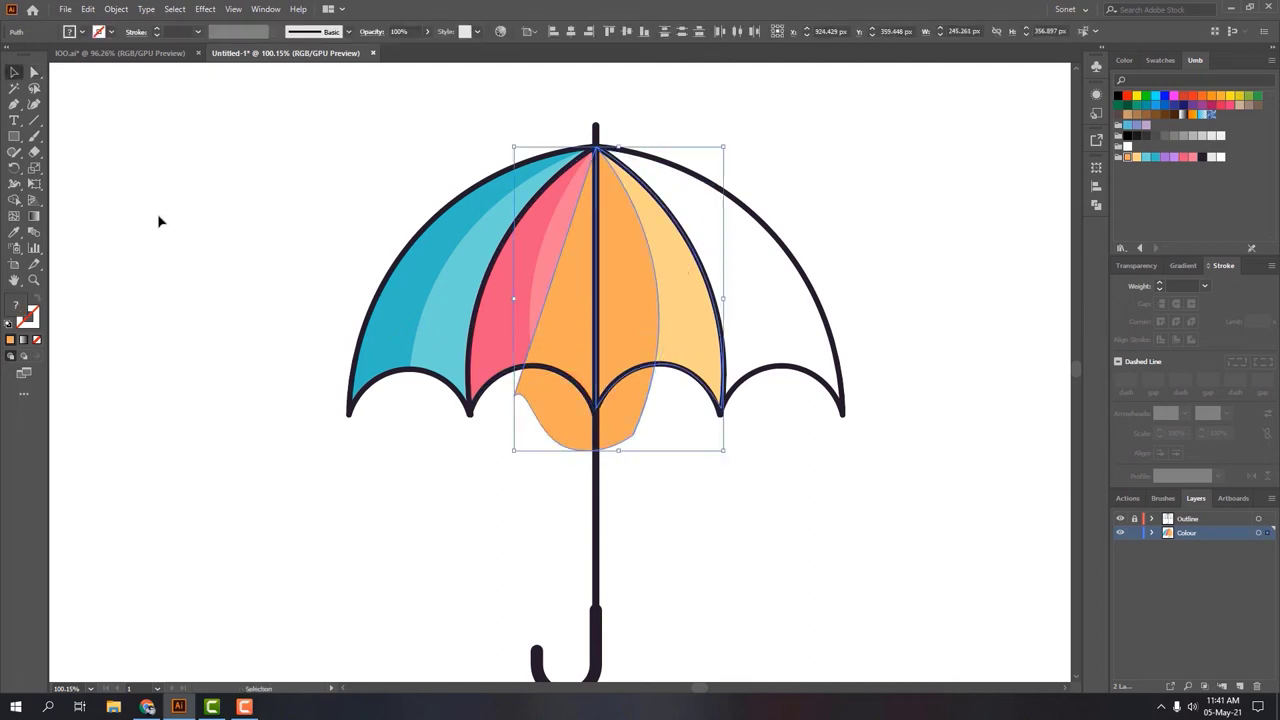
{"action": "left_click", "coordinate": [14, 199]}
{"action": "left_click_drag", "start_coordinate": [500, 408], "coordinate": [568, 416]}
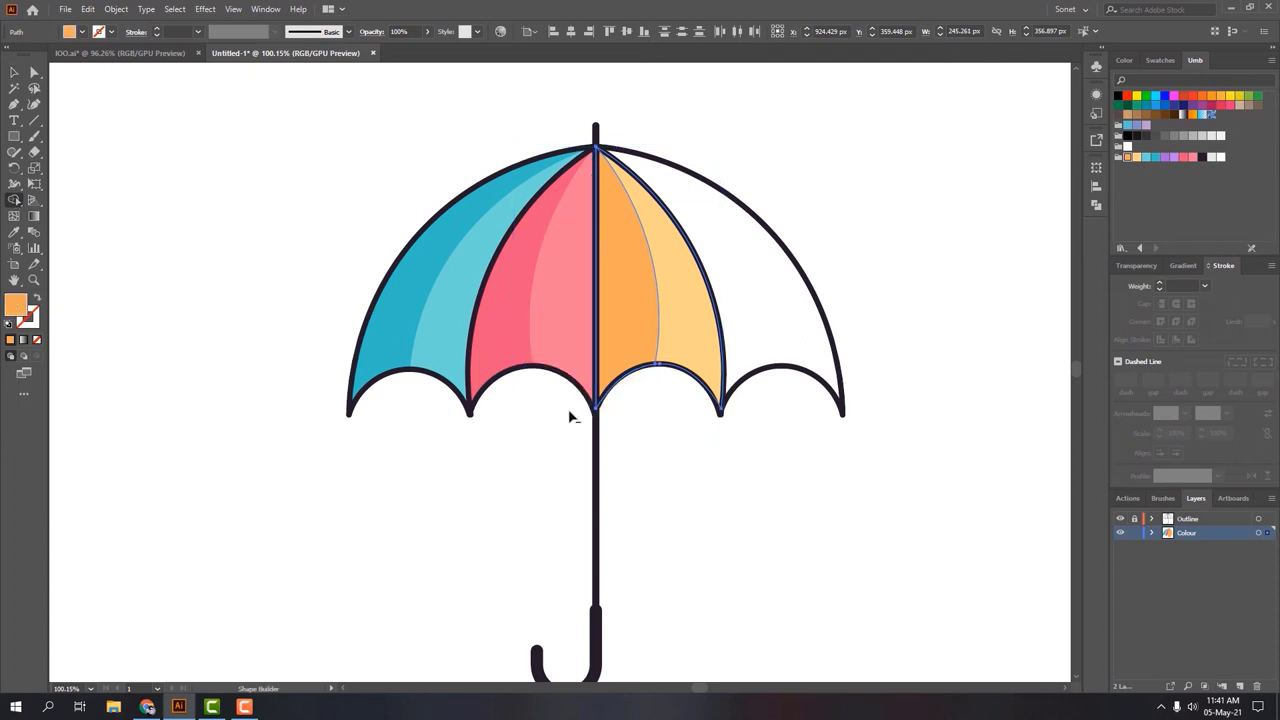
{"action": "key", "text": "v"}
{"action": "left_click", "coordinate": [674, 451]}
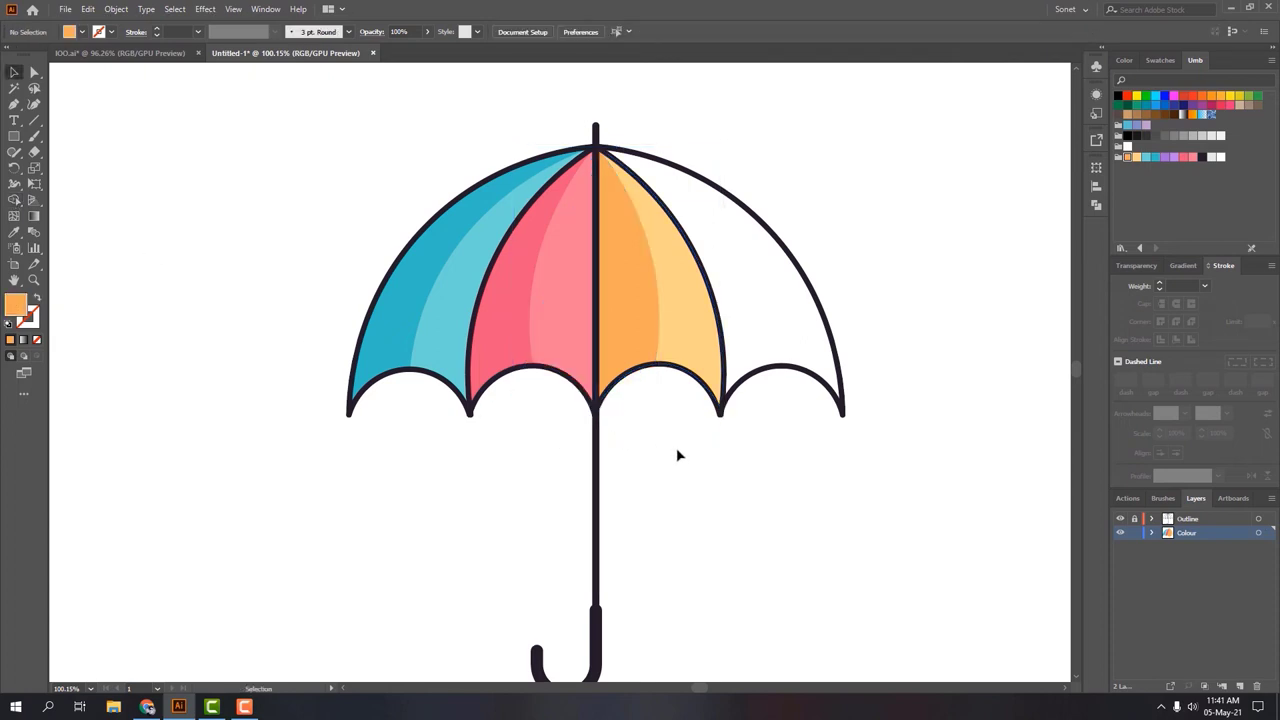
Step: Trace the rightmost canopy panel along its outer edge and scallop back to the top, filled light pink
{"action": "left_click", "coordinate": [14, 104]}
{"action": "left_click", "coordinate": [597, 148]}
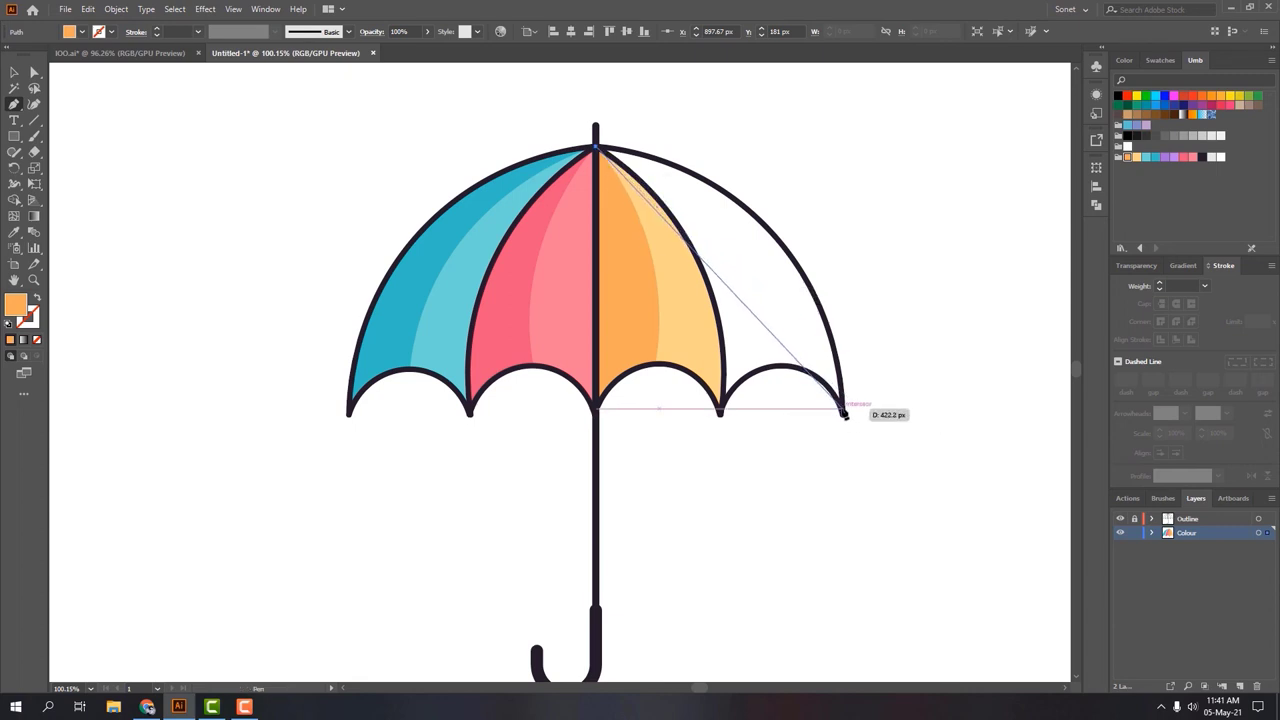
{"action": "left_click_drag", "start_coordinate": [843, 410], "coordinate": [838, 512]}
{"action": "mouse_move", "coordinate": [891, 627]}
{"action": "left_mouse_down"}
{"action": "mouse_move", "coordinate": [857, 643]}
{"action": "mouse_move", "coordinate": [864, 655]}
{"action": "left_mouse_up"}
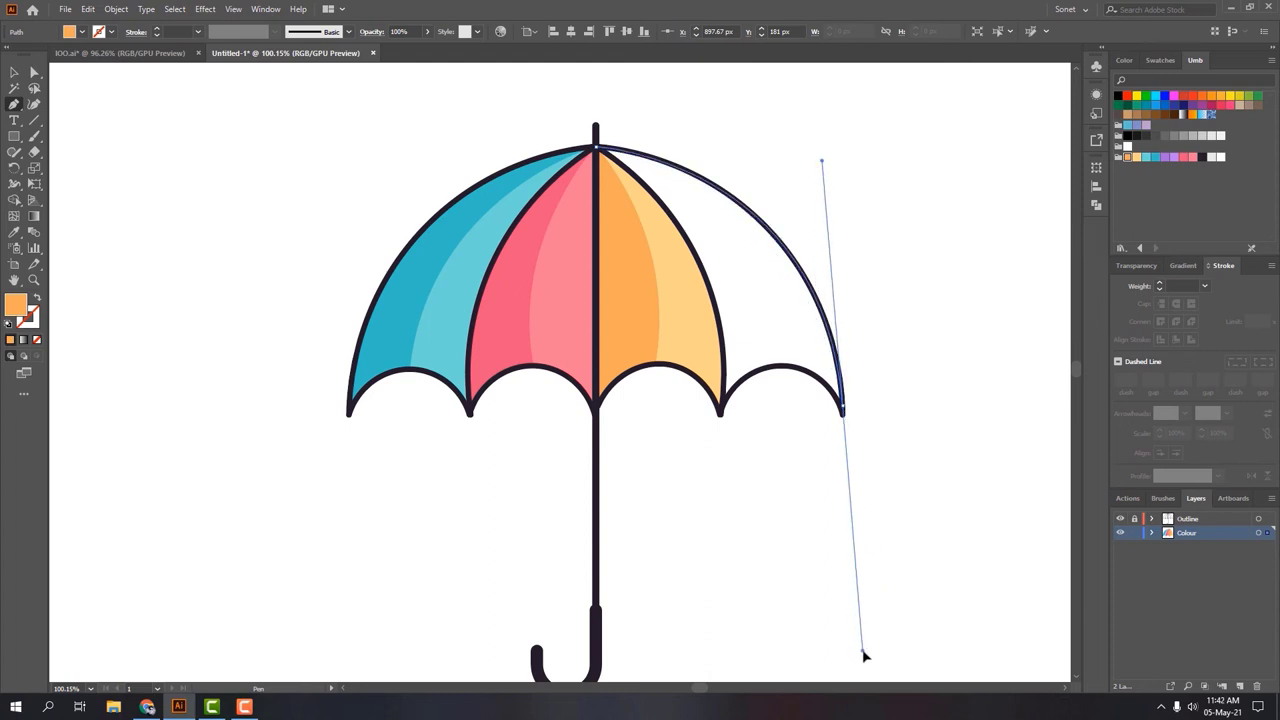
{"action": "mouse_move", "coordinate": [843, 408]}
{"action": "left_mouse_down"}
{"action": "mouse_move", "coordinate": [788, 372]}
{"action": "mouse_move", "coordinate": [758, 375]}
{"action": "left_mouse_up"}
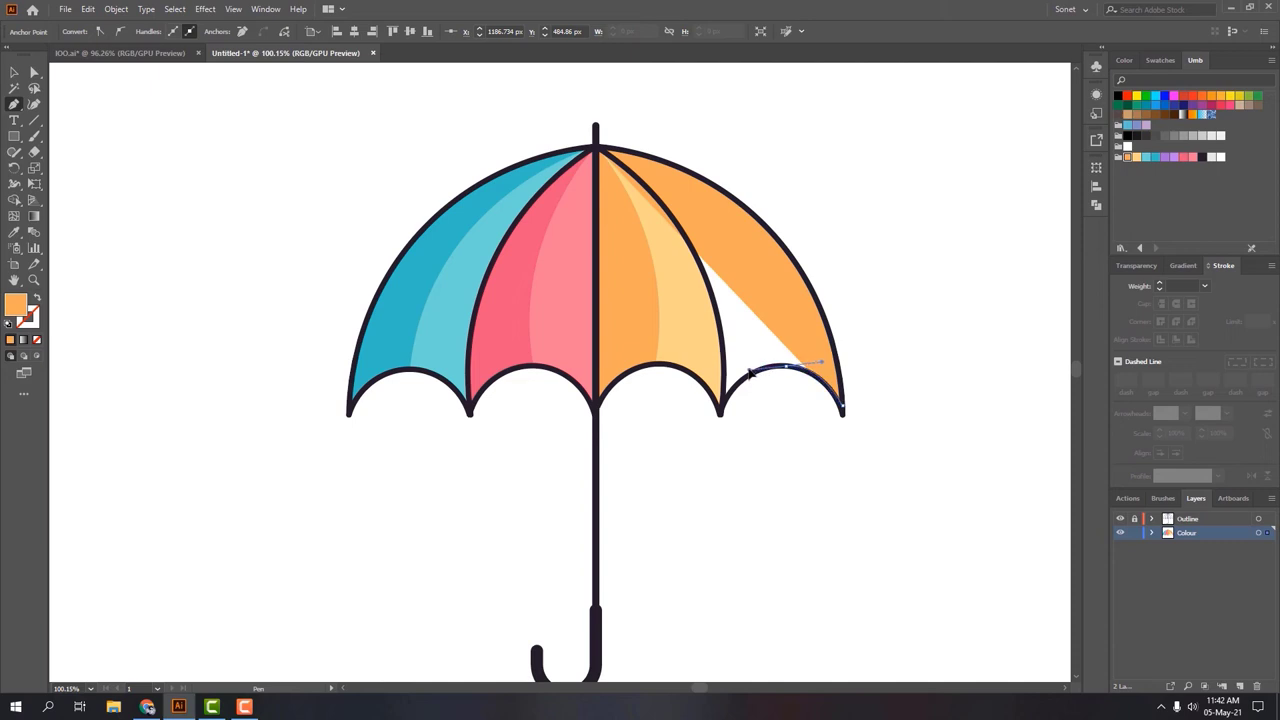
{"action": "left_click", "coordinate": [722, 410]}
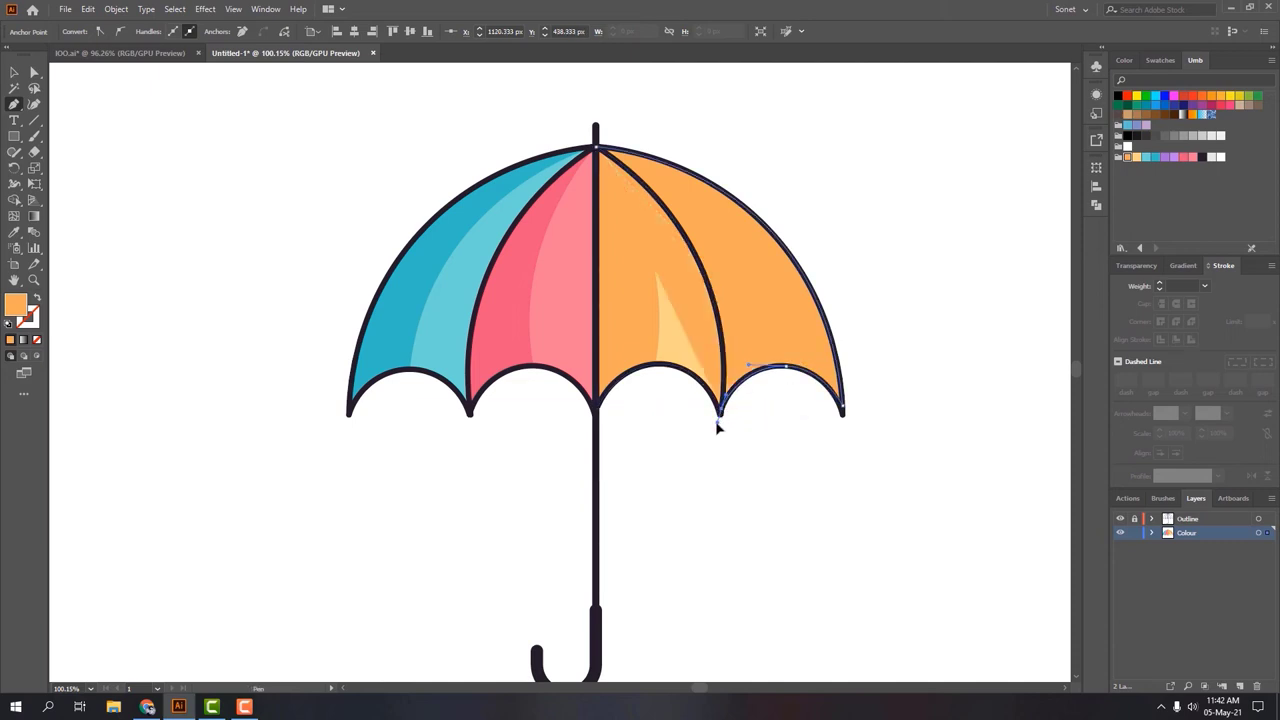
{"action": "left_click_drag", "start_coordinate": [724, 414], "coordinate": [726, 418]}
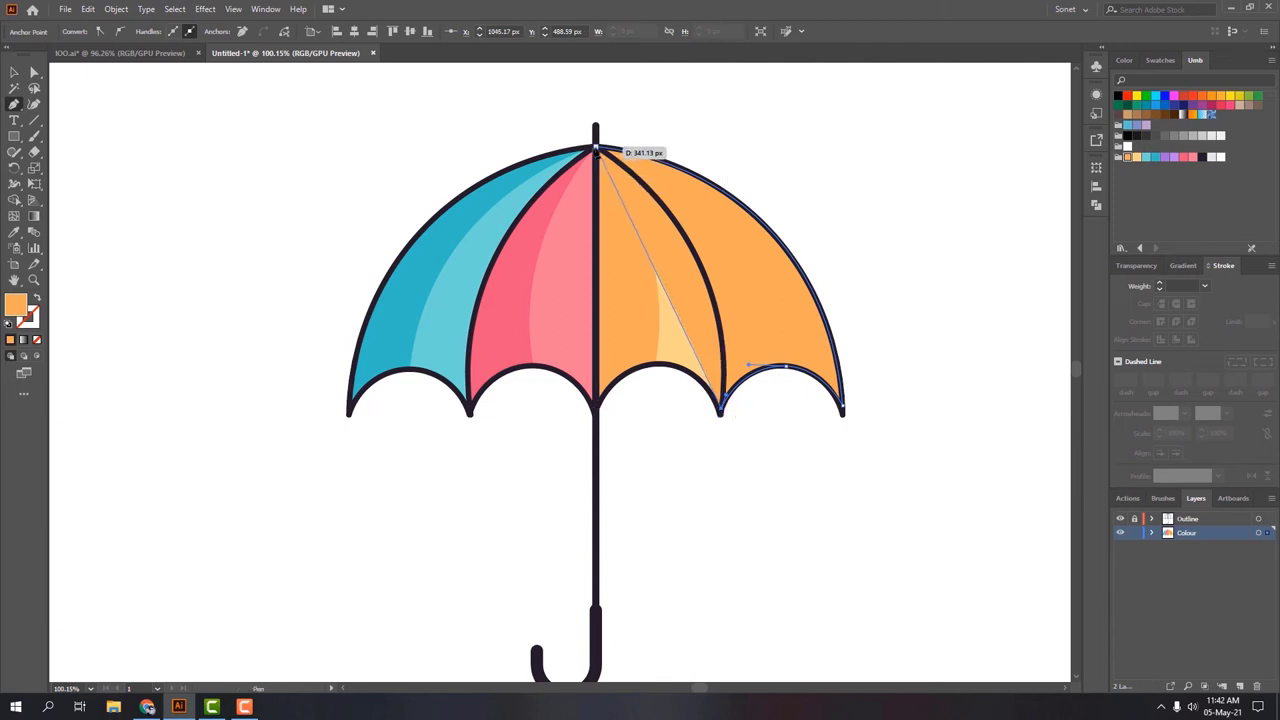
{"action": "mouse_move", "coordinate": [596, 148]}
{"action": "left_mouse_down"}
{"action": "mouse_move", "coordinate": [494, 92]}
{"action": "mouse_move", "coordinate": [473, 199]}
{"action": "mouse_move", "coordinate": [436, 189]}
{"action": "left_mouse_up"}
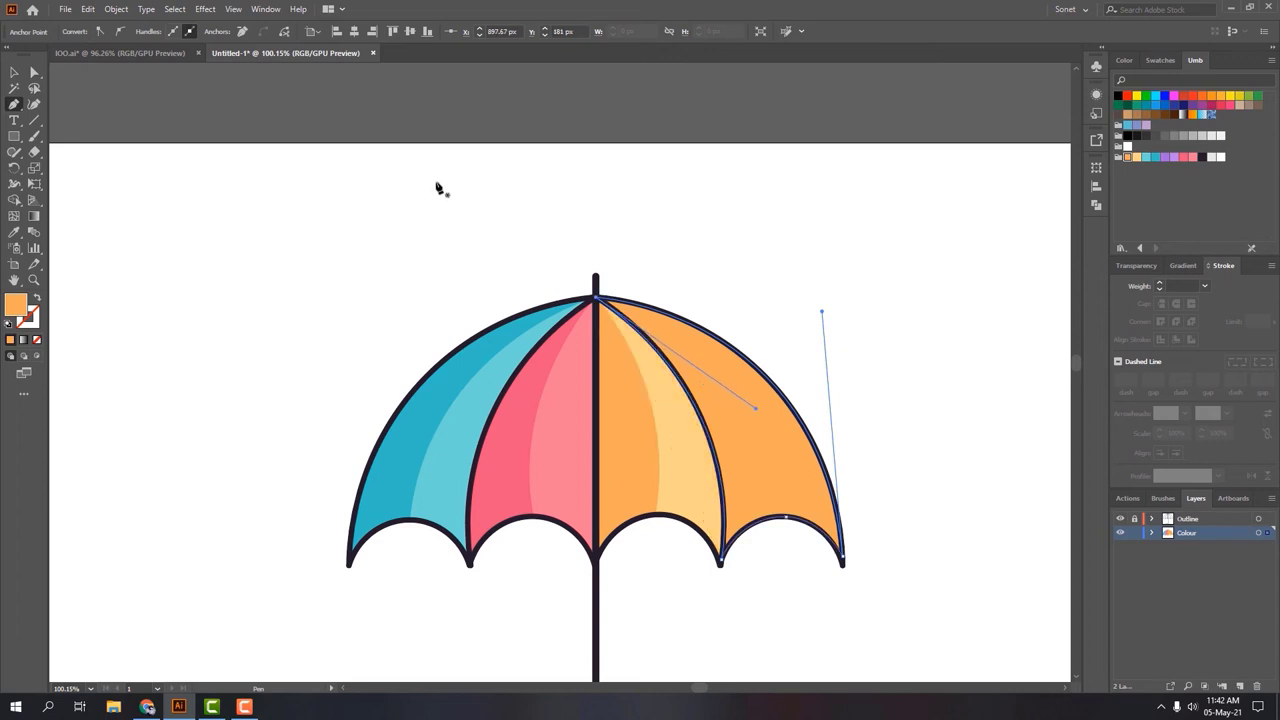
{"action": "left_click", "coordinate": [1191, 158]}
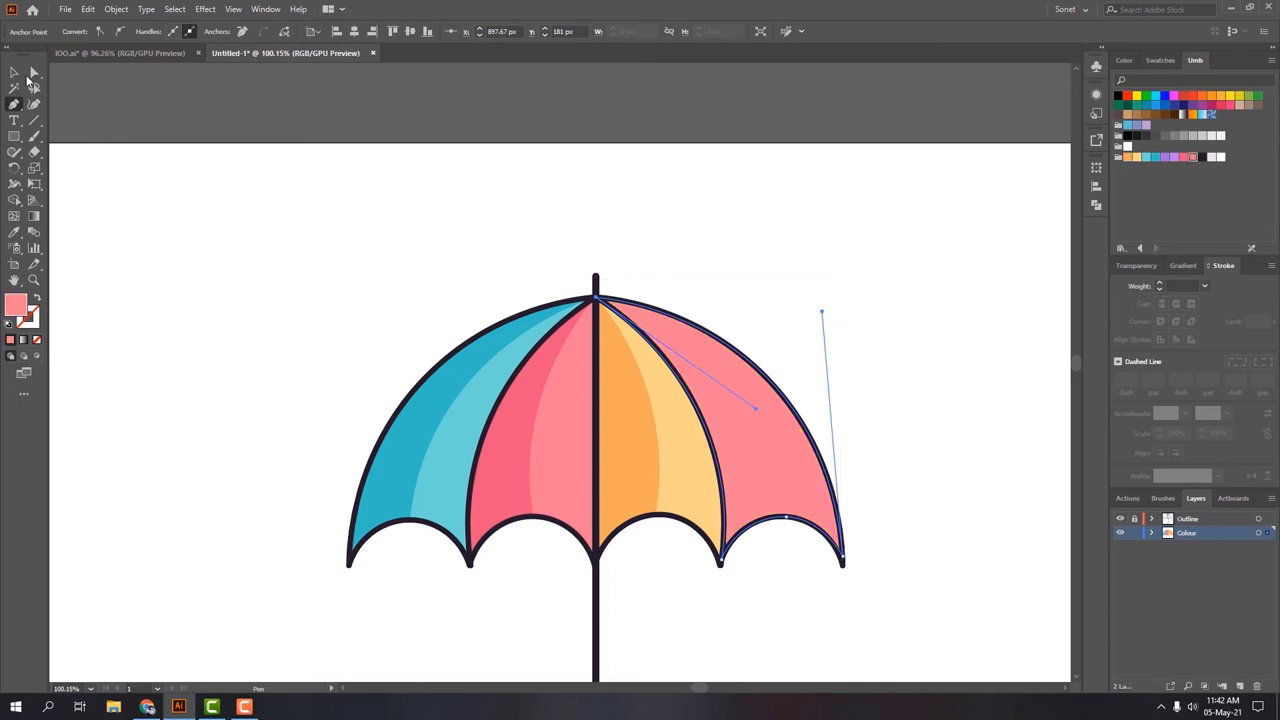
{"action": "left_click", "coordinate": [15, 73]}
{"action": "scroll", "coordinate": [711, 420], "scroll_direction": "down", "scroll_amount": 3}
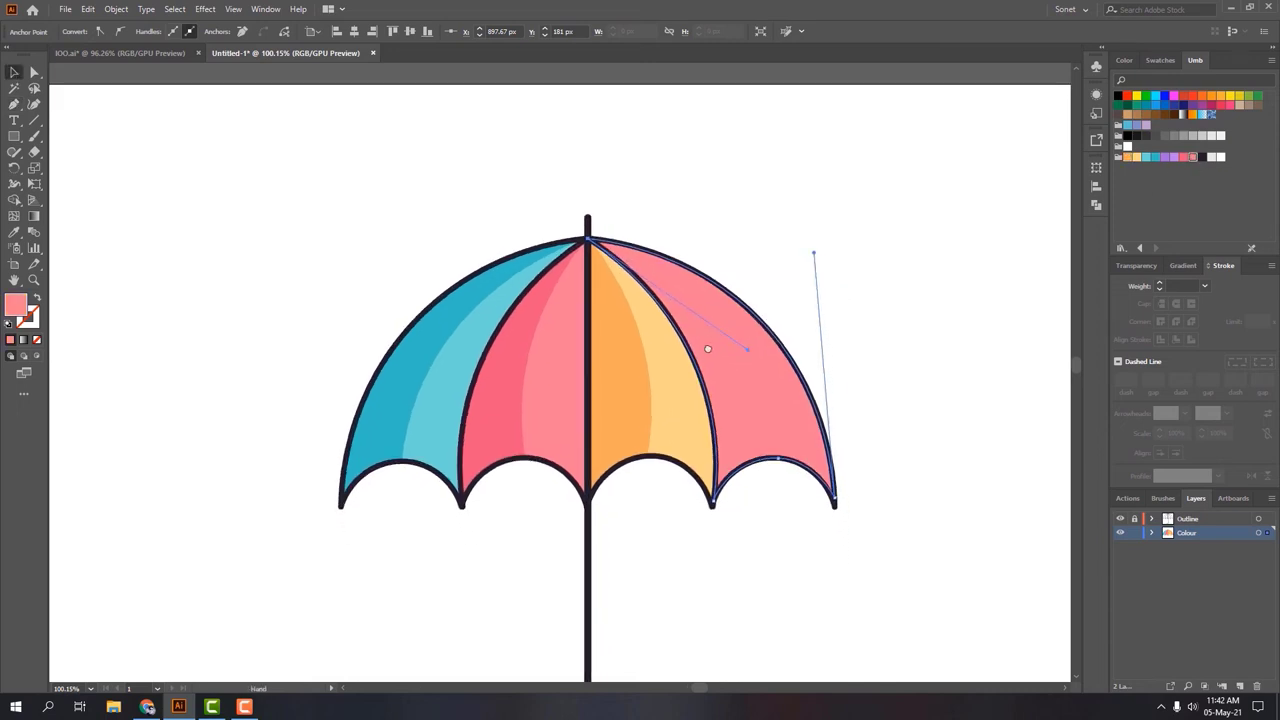
{"action": "left_click", "coordinate": [758, 382]}
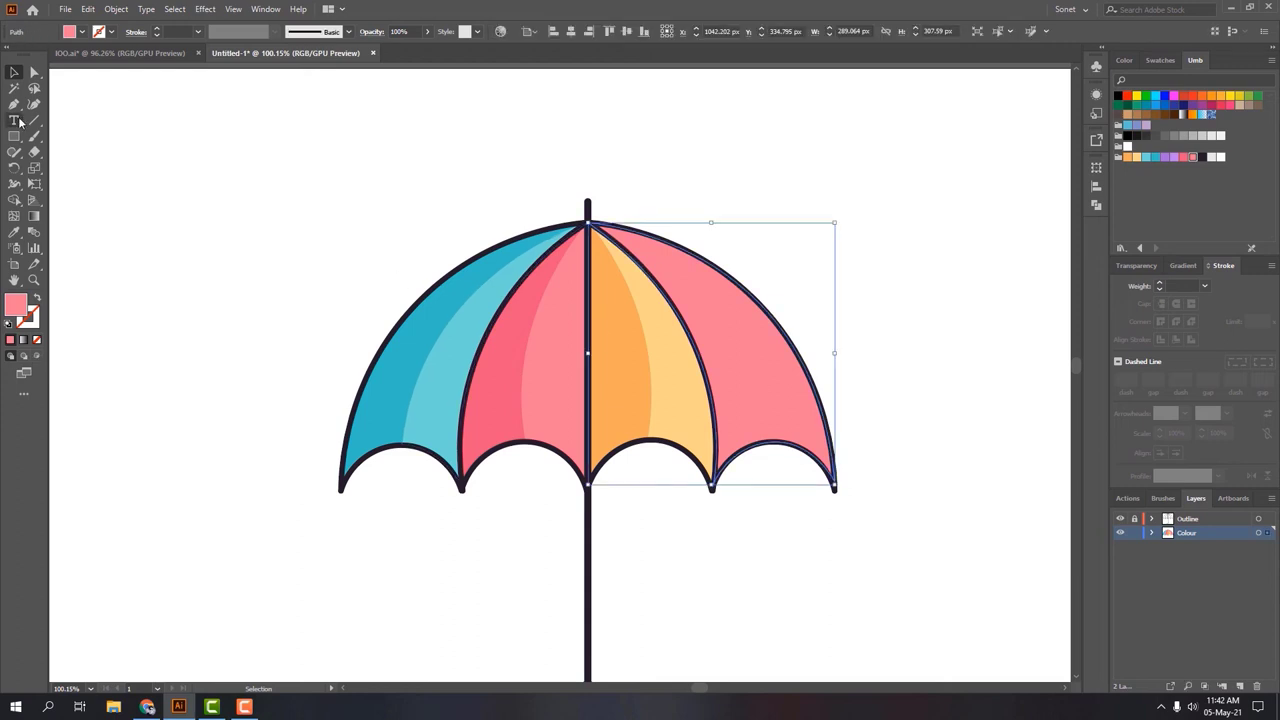
Step: Rotate a copy of the right panel around the top and fill it darker pink
{"action": "left_click", "coordinate": [15, 167]}
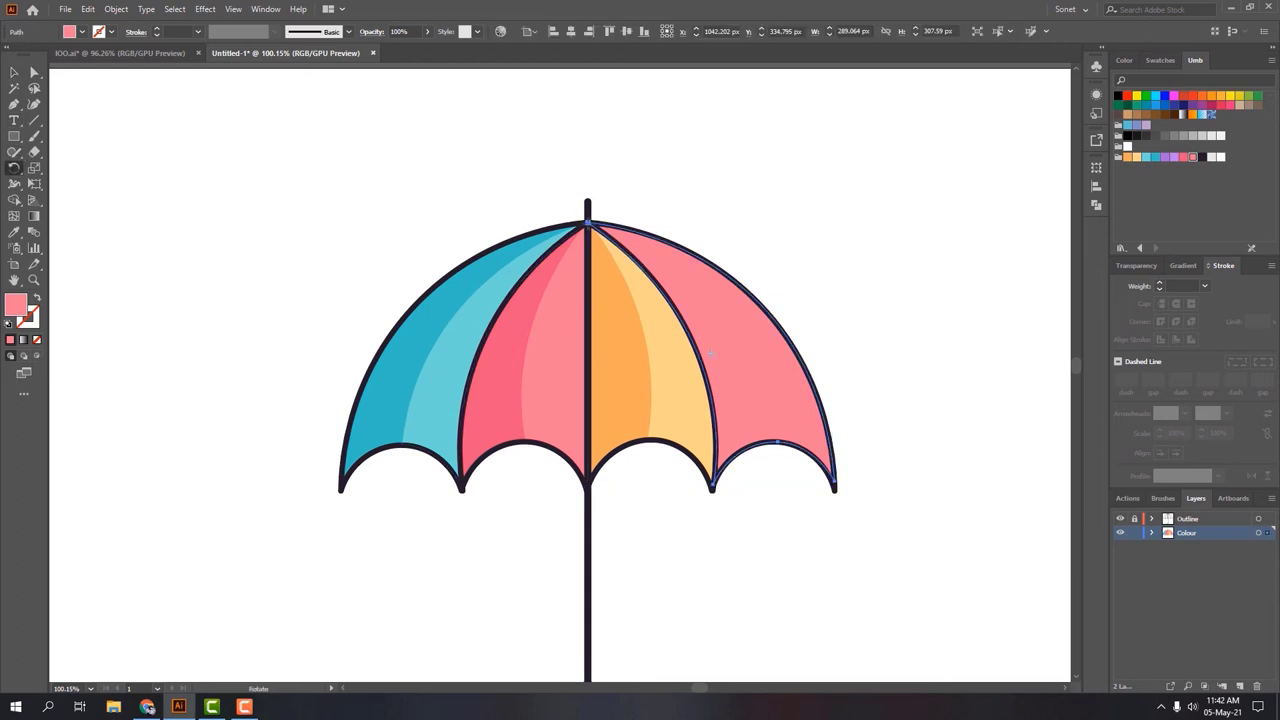
{"action": "left_click_drag", "start_coordinate": [778, 390], "coordinate": [730, 415]}
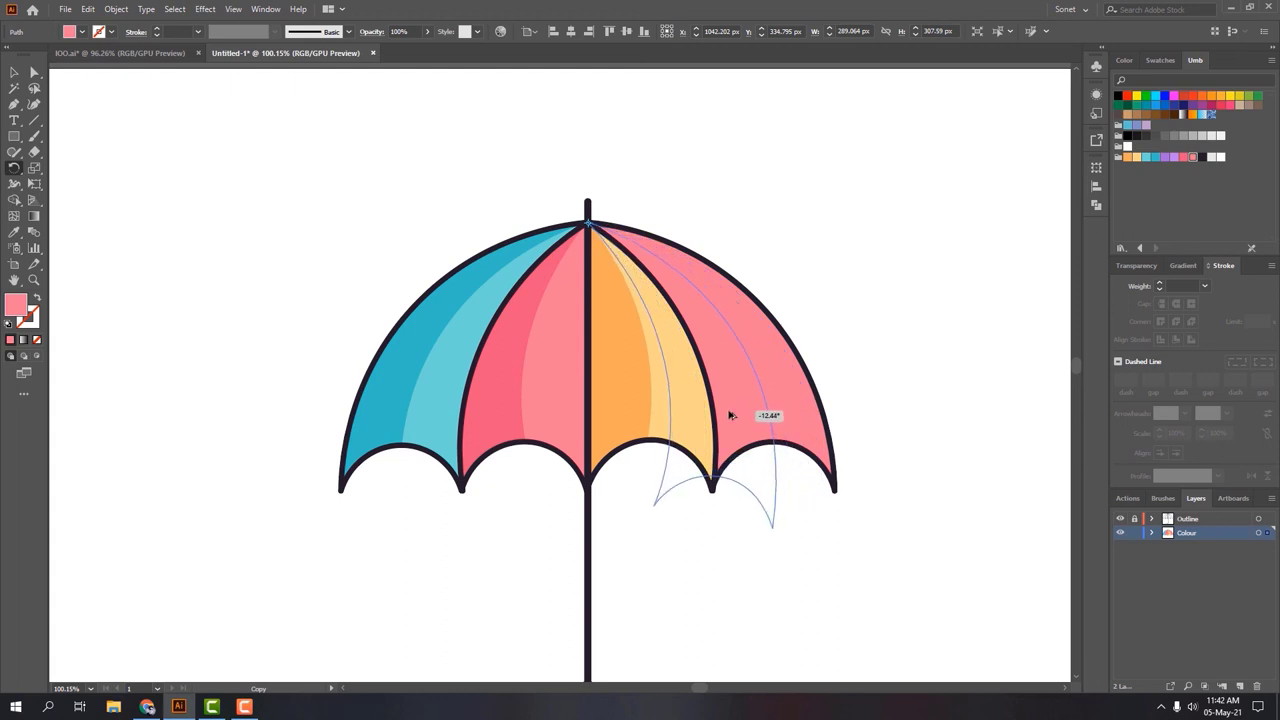
{"action": "left_click_drag", "start_coordinate": [729, 414], "coordinate": [729, 411]}
{"action": "left_click", "coordinate": [1184, 158]}
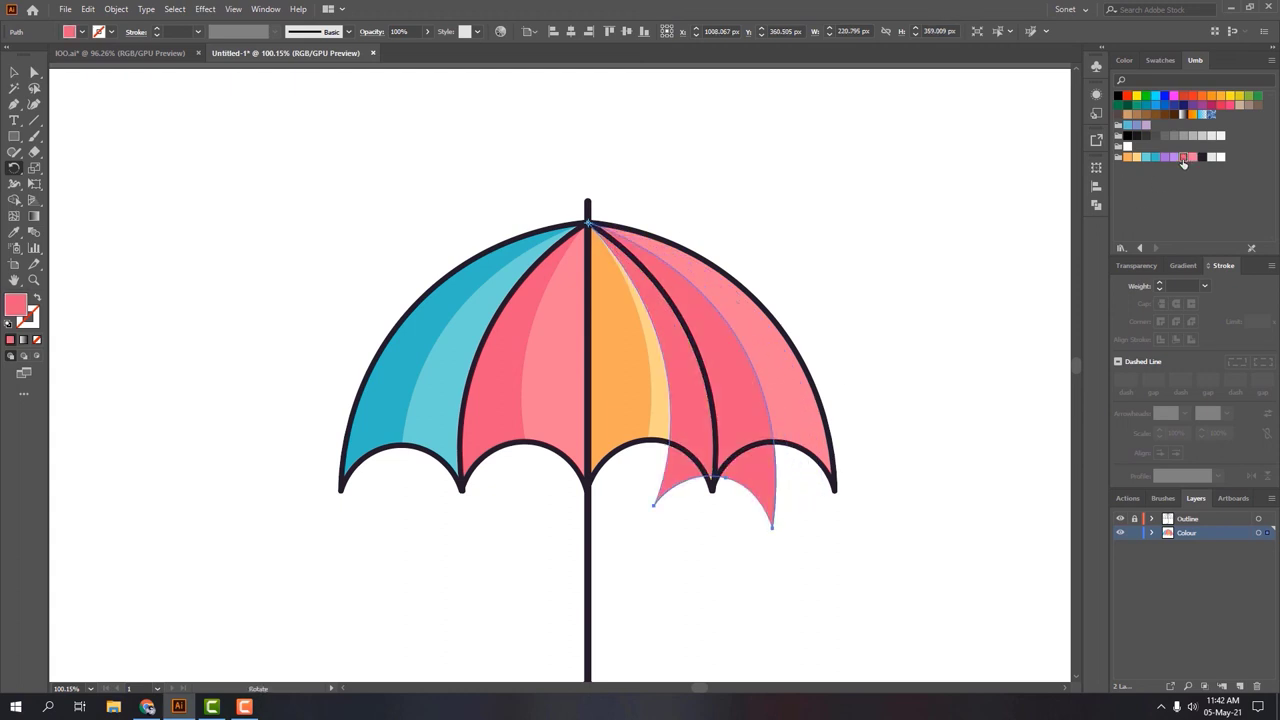
Step: Trim the dark pink copy's part over the neighbouring panel with Shape Builder
{"action": "key", "text": "v"}
{"action": "left_click", "coordinate": [790, 373], "text": "shift"}
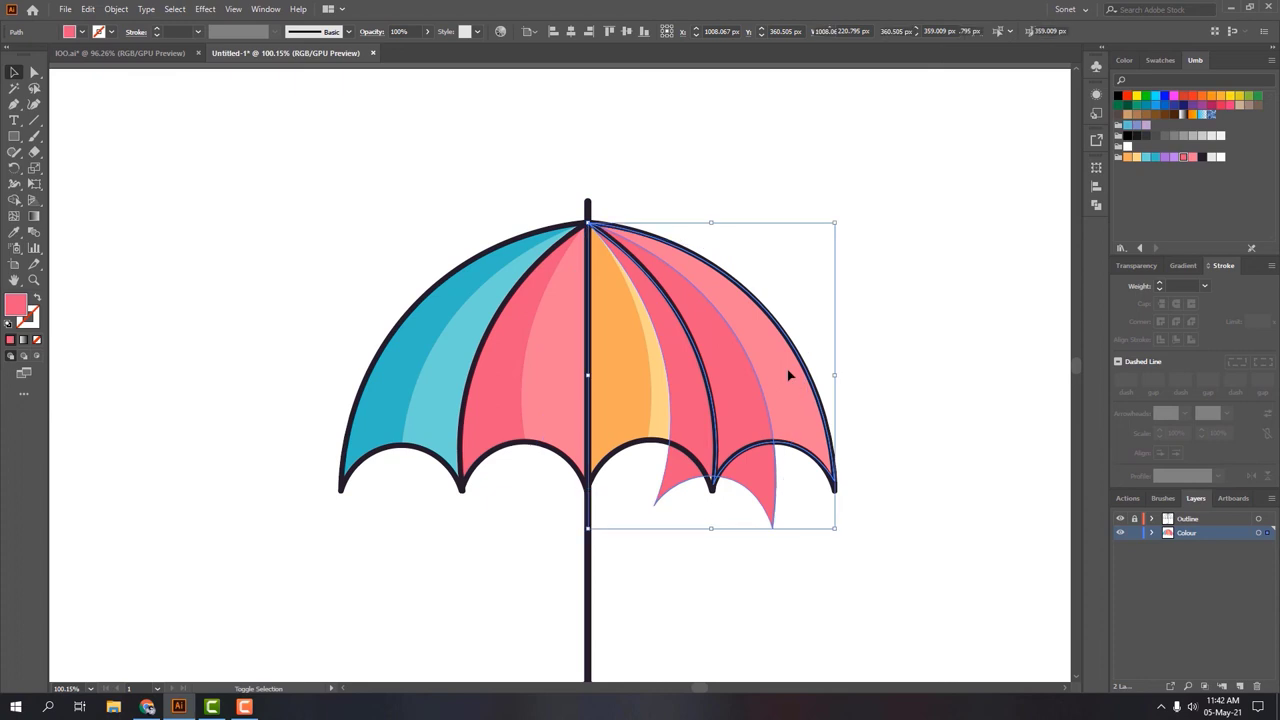
{"action": "left_click", "coordinate": [14, 199]}
{"action": "left_click", "coordinate": [655, 400], "text": "alt"}
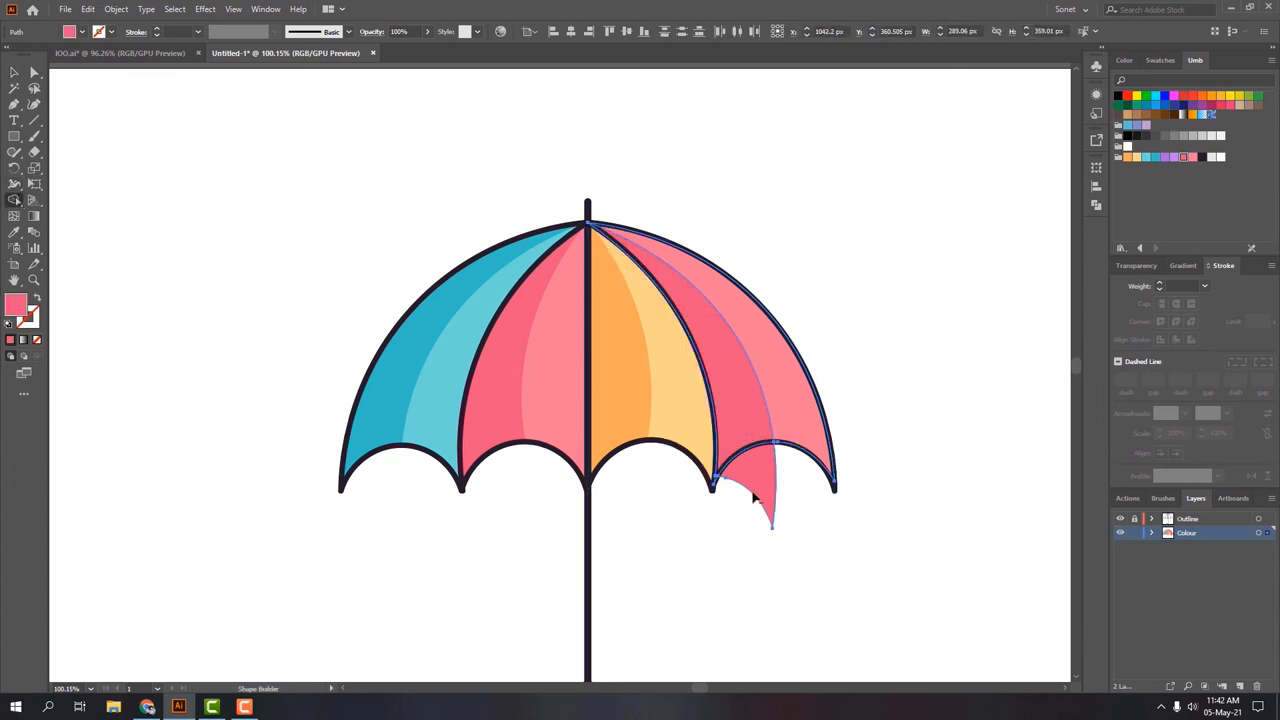
{"action": "key", "text": "v"}
{"action": "left_click", "coordinate": [765, 492]}
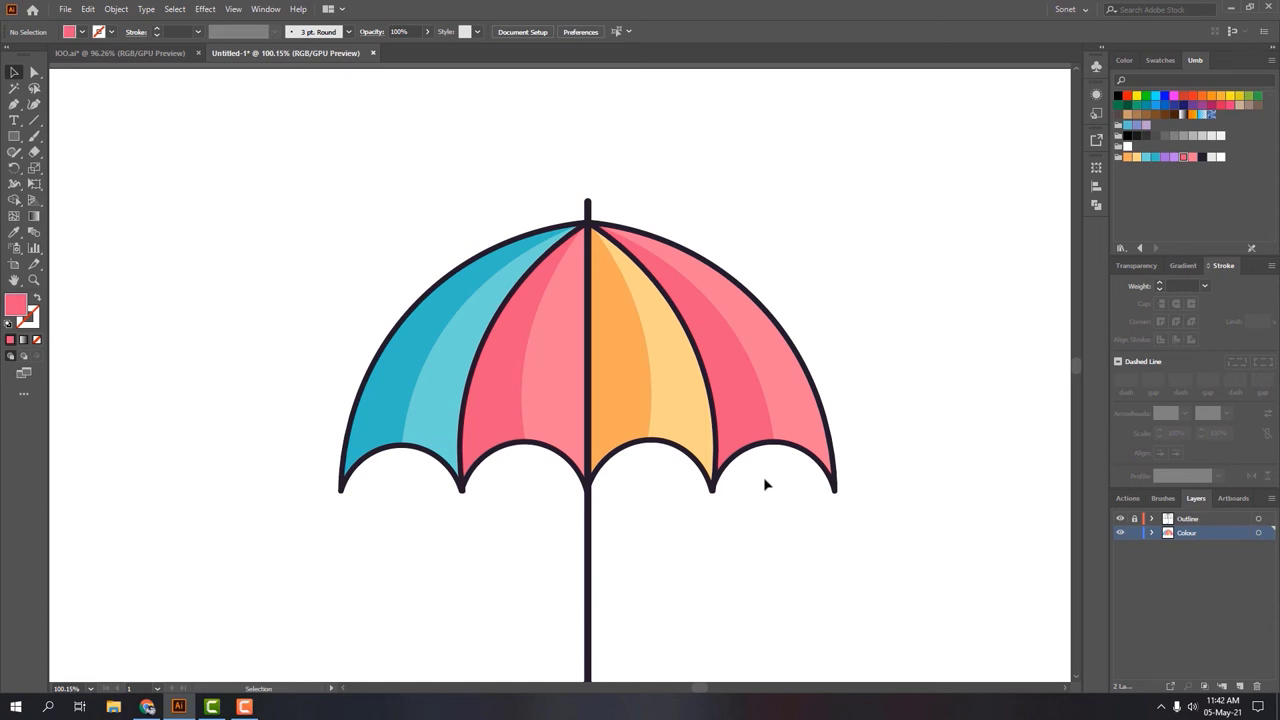
{"action": "key", "text": "ctrl+space"}
{"action": "left_click_drag", "start_coordinate": [576, 214], "coordinate": [717, 257]}
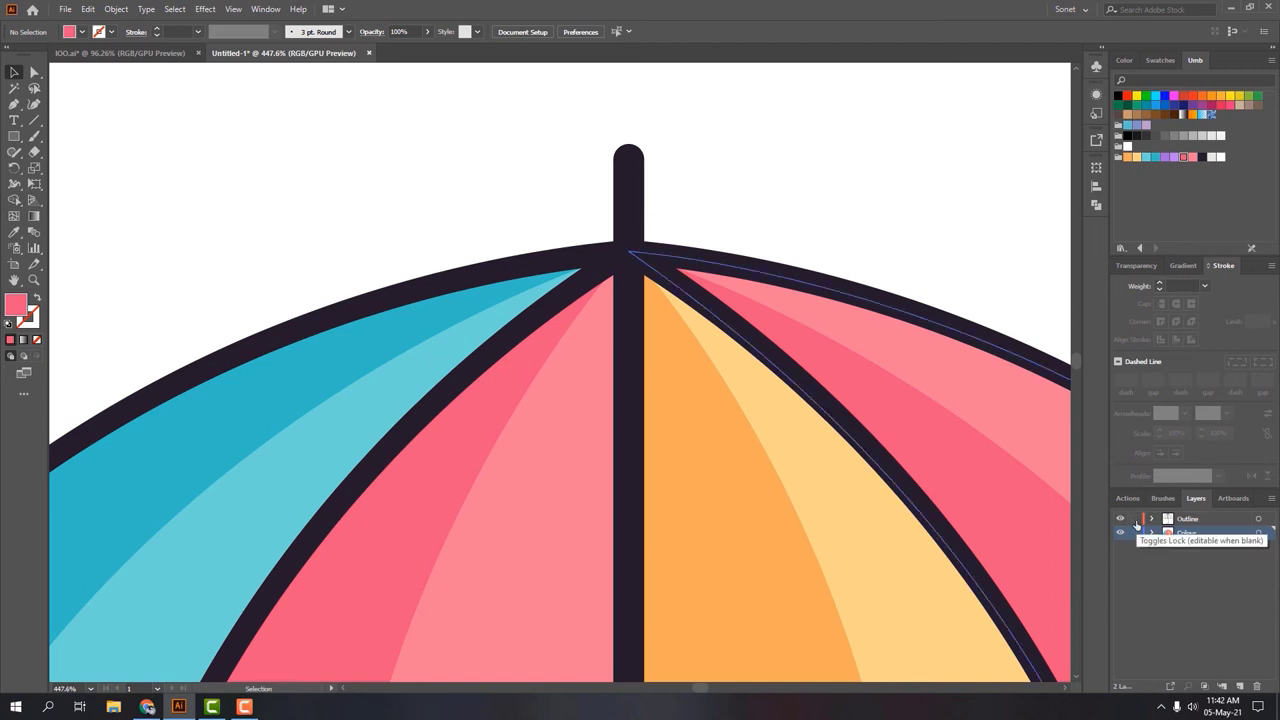
Step: Use the Width Tool on the pole to taper its top end to about 3 px
{"action": "left_click", "coordinate": [630, 206]}
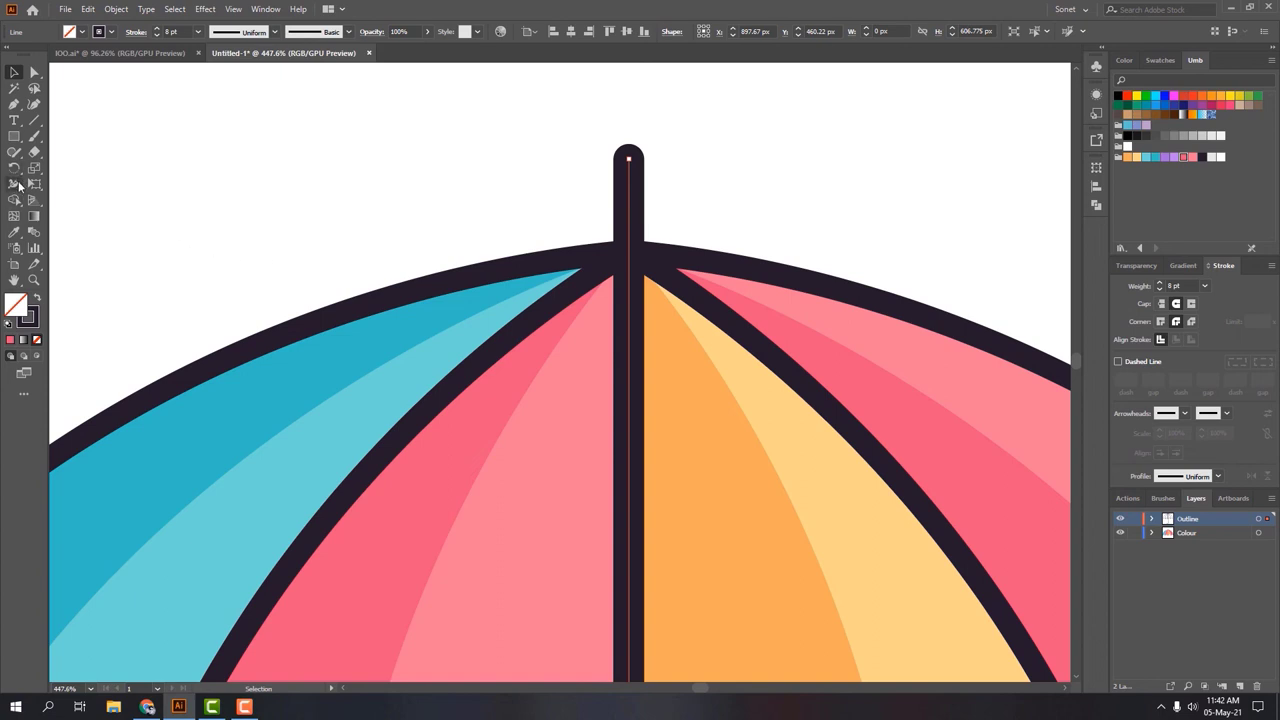
{"action": "left_click", "coordinate": [17, 184]}
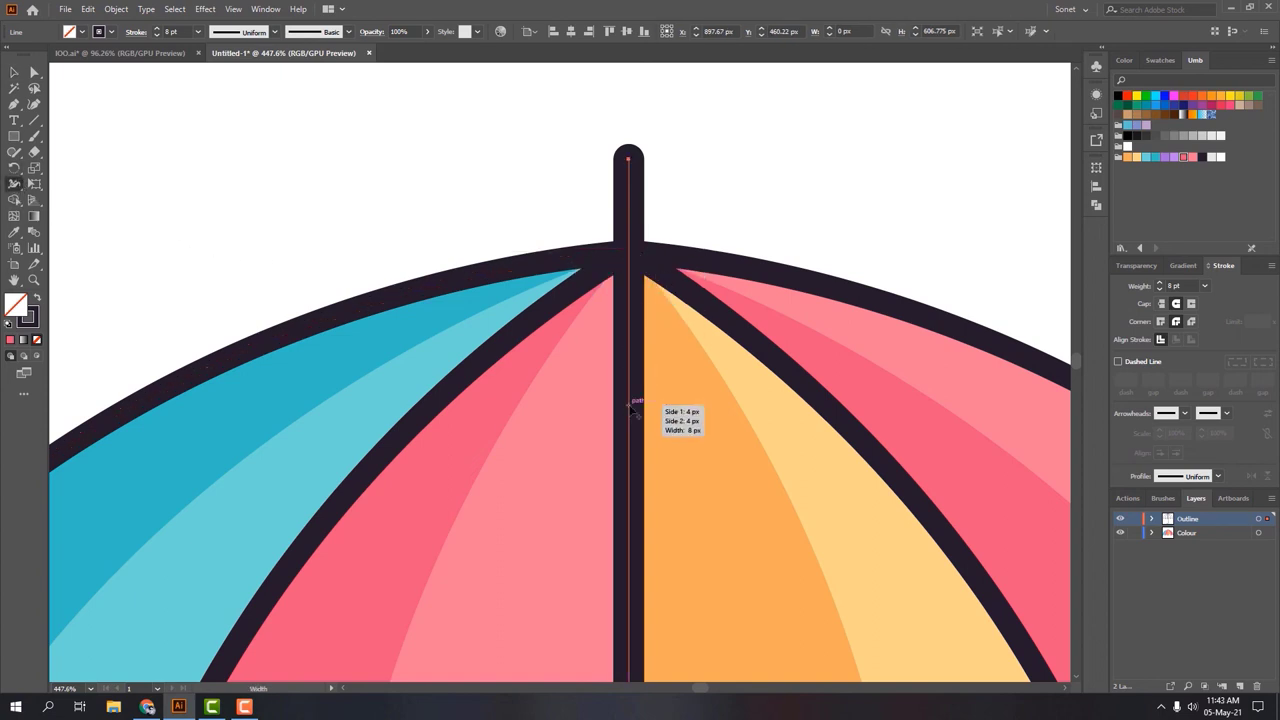
{"action": "left_click_drag", "start_coordinate": [629, 405], "coordinate": [647, 409]}
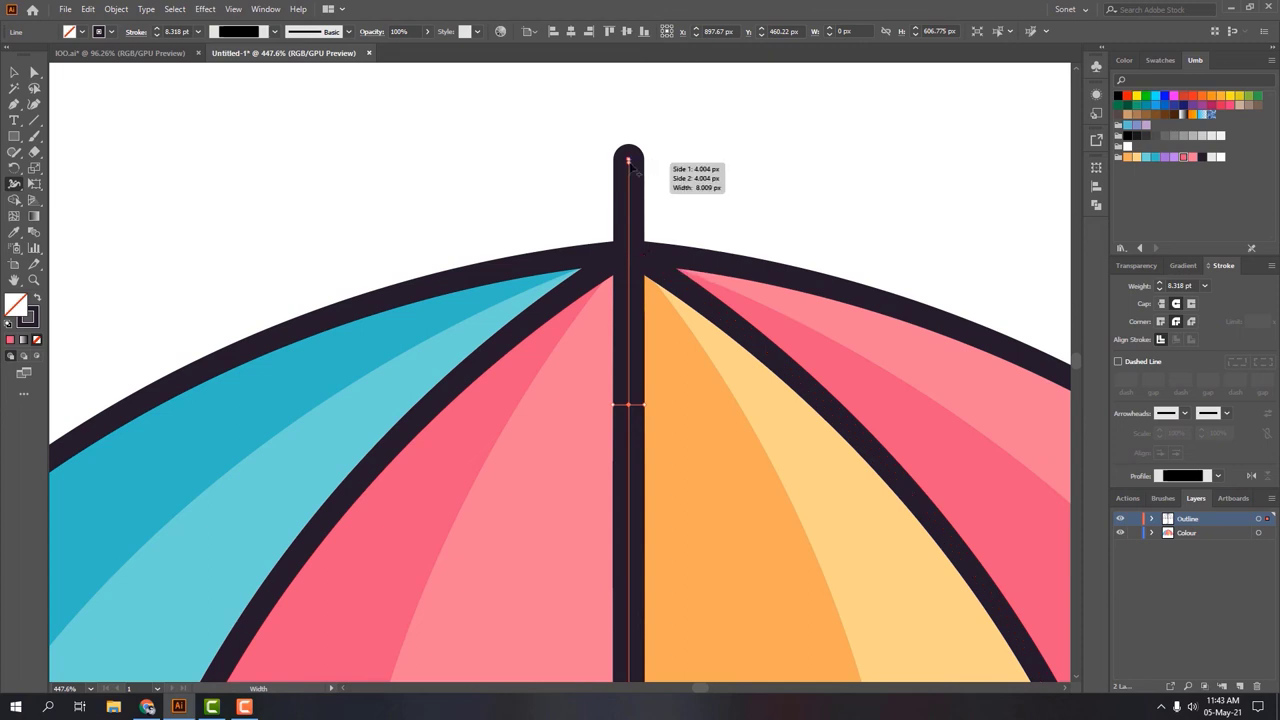
{"action": "left_click_drag", "start_coordinate": [640, 164], "coordinate": [645, 172]}
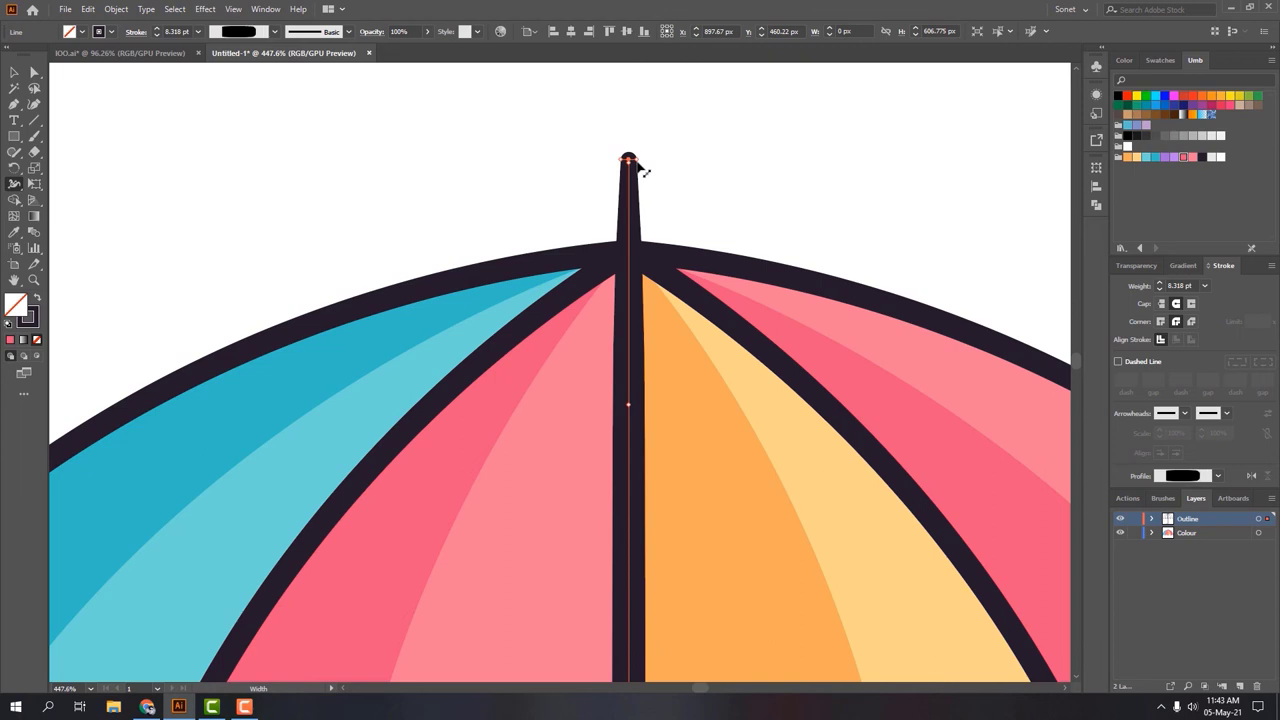
{"action": "left_click", "coordinate": [13, 76]}
Step: Zoom out and marquee-select the entire umbrella
{"action": "left_click", "coordinate": [240, 165]}
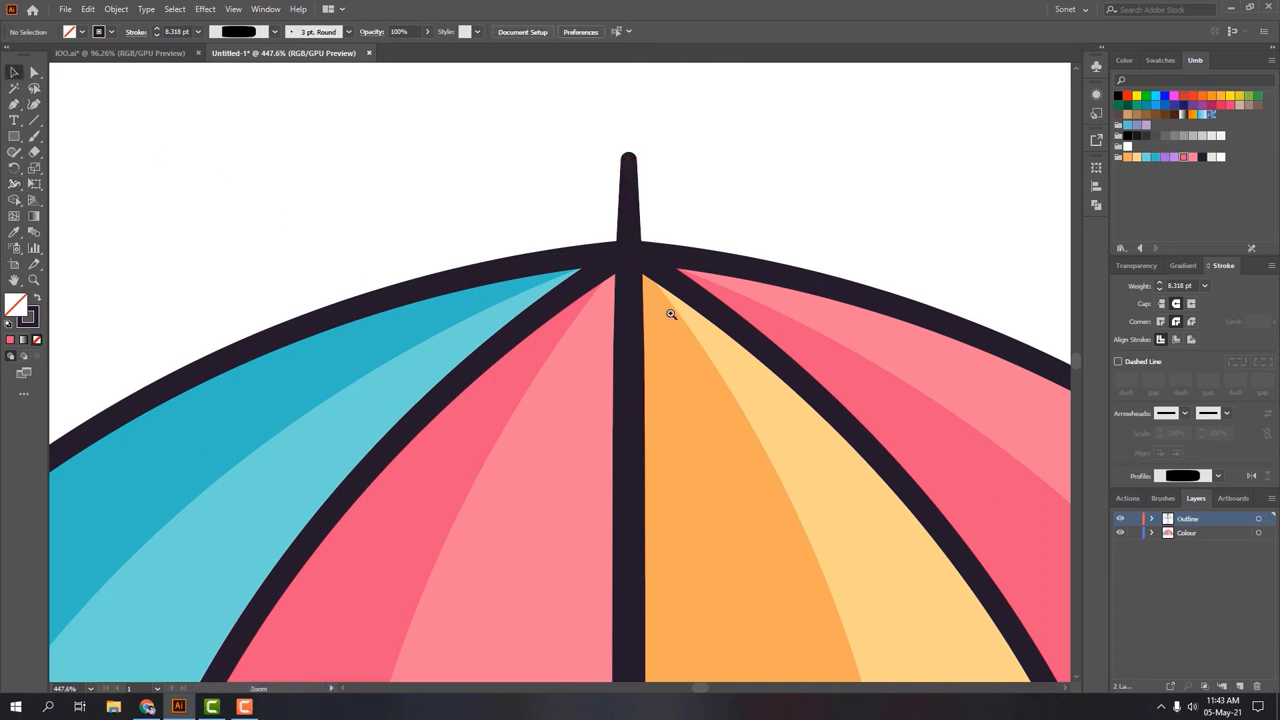
{"action": "scroll", "coordinate": [671, 309], "scroll_direction": "down", "scroll_amount": 8}
{"action": "scroll", "coordinate": [567, 424], "scroll_direction": "down", "scroll_amount": 3}
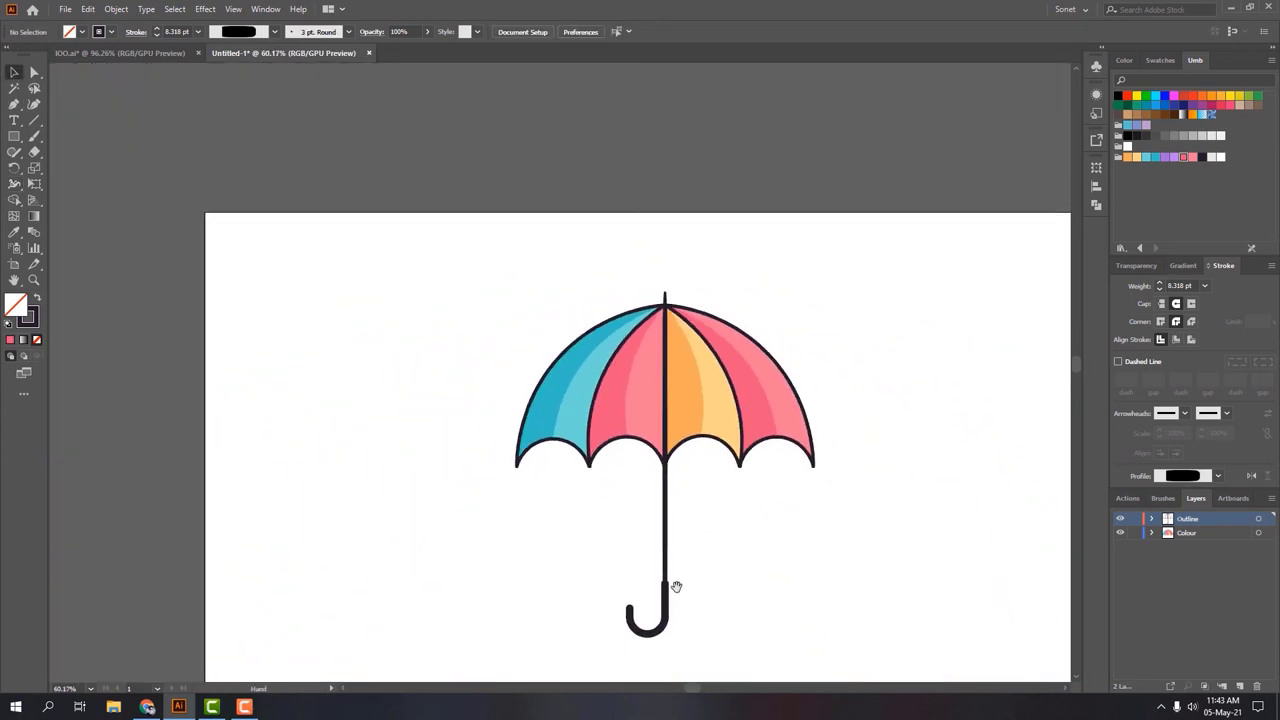
{"action": "left_click_drag", "start_coordinate": [675, 592], "coordinate": [666, 519]}
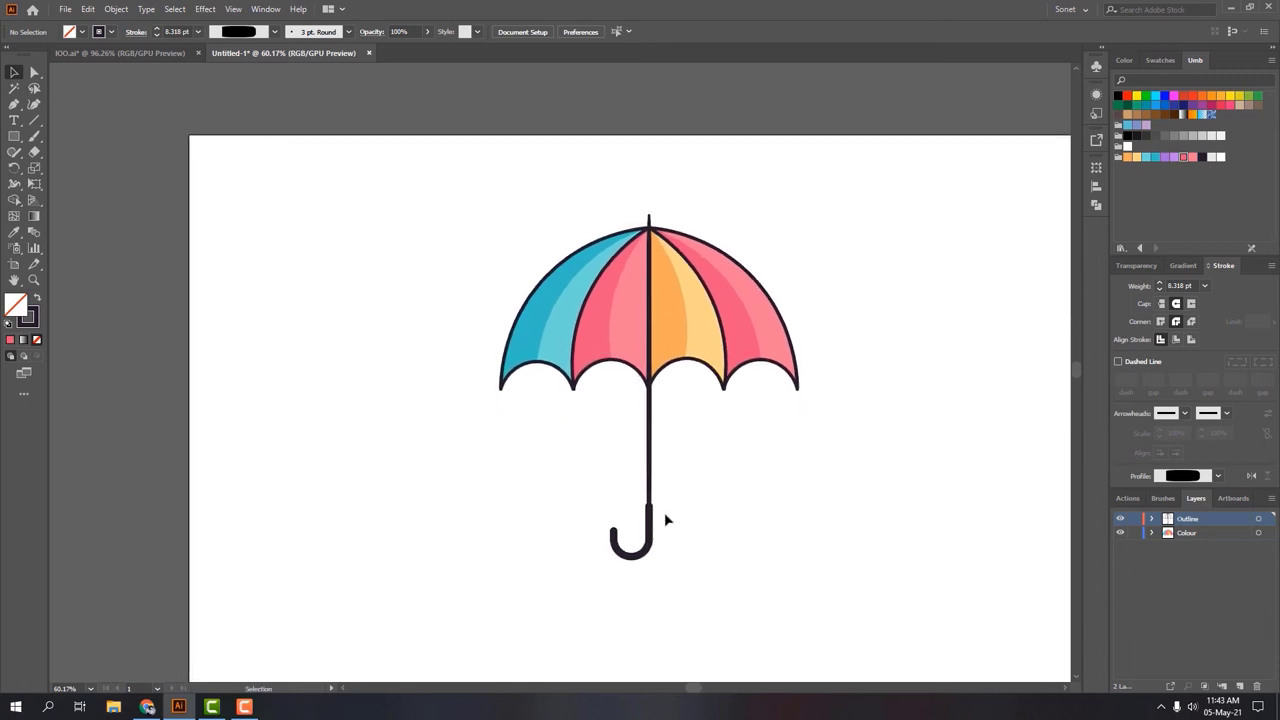
{"action": "left_click_drag", "start_coordinate": [436, 181], "coordinate": [846, 578]}
{"action": "scroll", "coordinate": [674, 417], "scroll_direction": "down", "scroll_amount": 2}
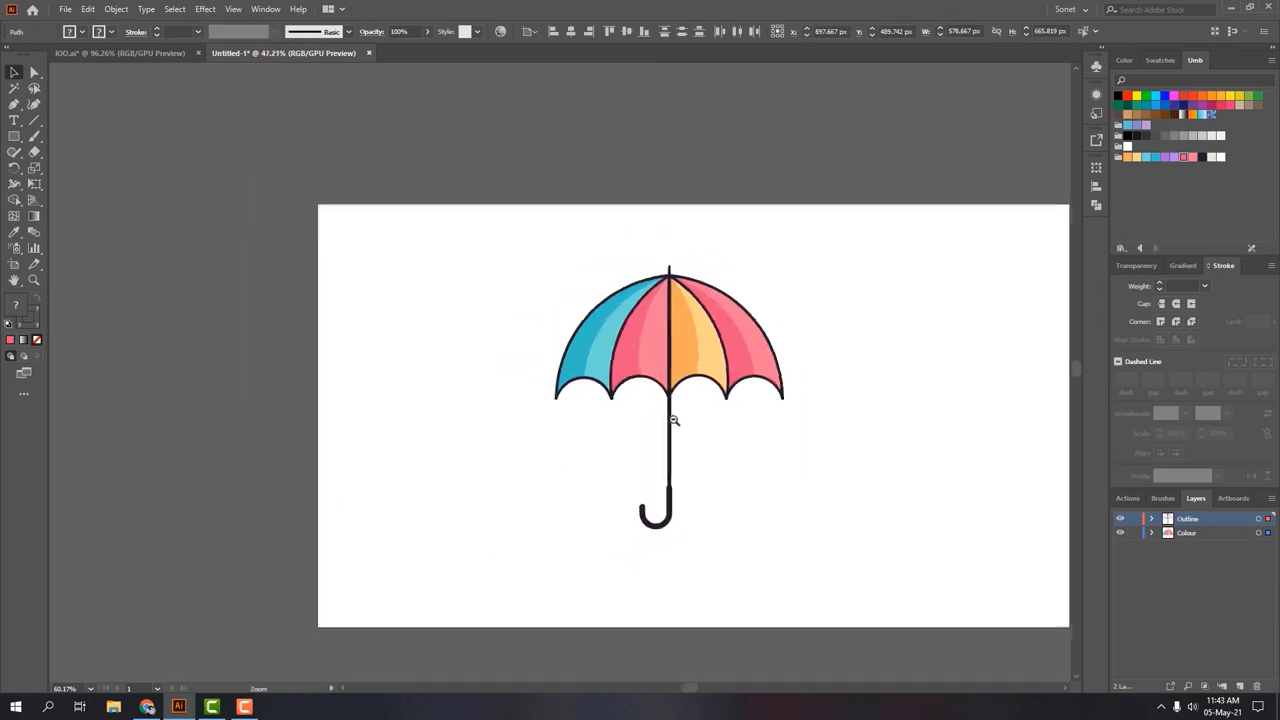
{"action": "left_click_drag", "start_coordinate": [646, 414], "coordinate": [567, 334]}
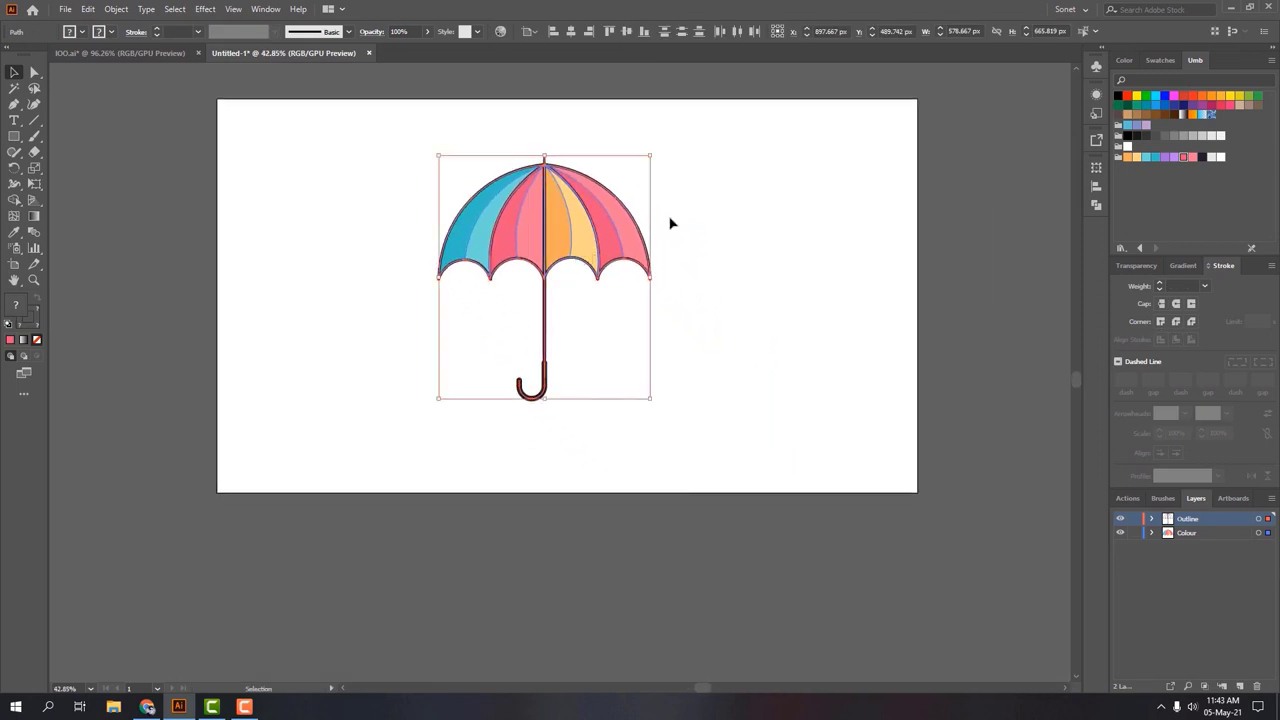
Step: Rotate the umbrella about 45° clockwise and fine-tune the tilt angle
{"action": "left_click_drag", "start_coordinate": [655, 151], "coordinate": [745, 282]}
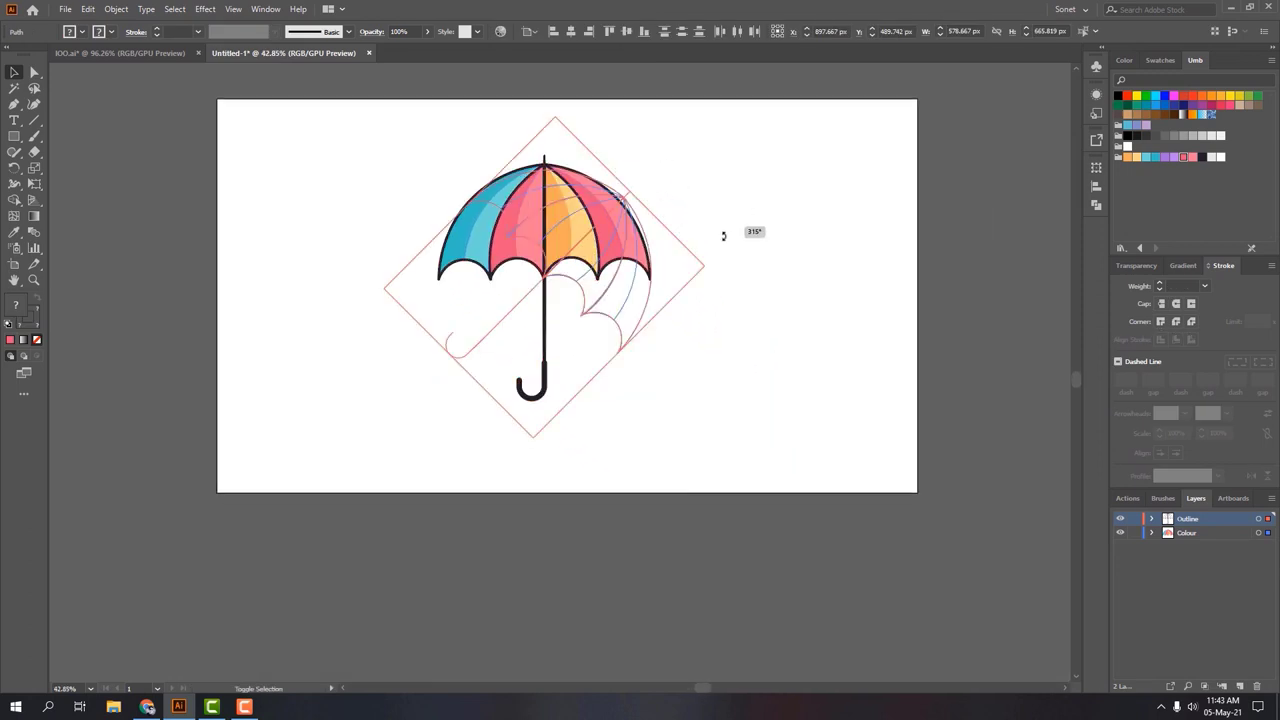
{"action": "left_click_drag", "start_coordinate": [587, 247], "coordinate": [591, 253]}
{"action": "left_click", "coordinate": [423, 171]}
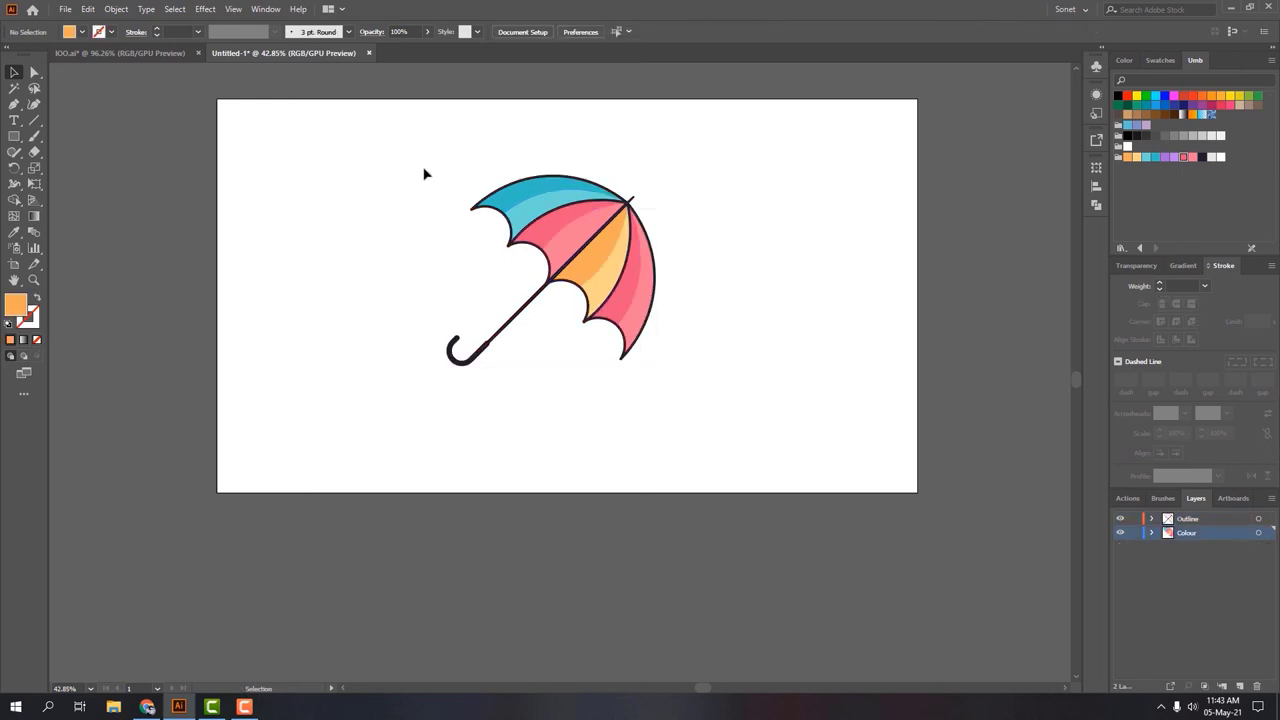
{"action": "left_click_drag", "start_coordinate": [404, 152], "coordinate": [688, 458]}
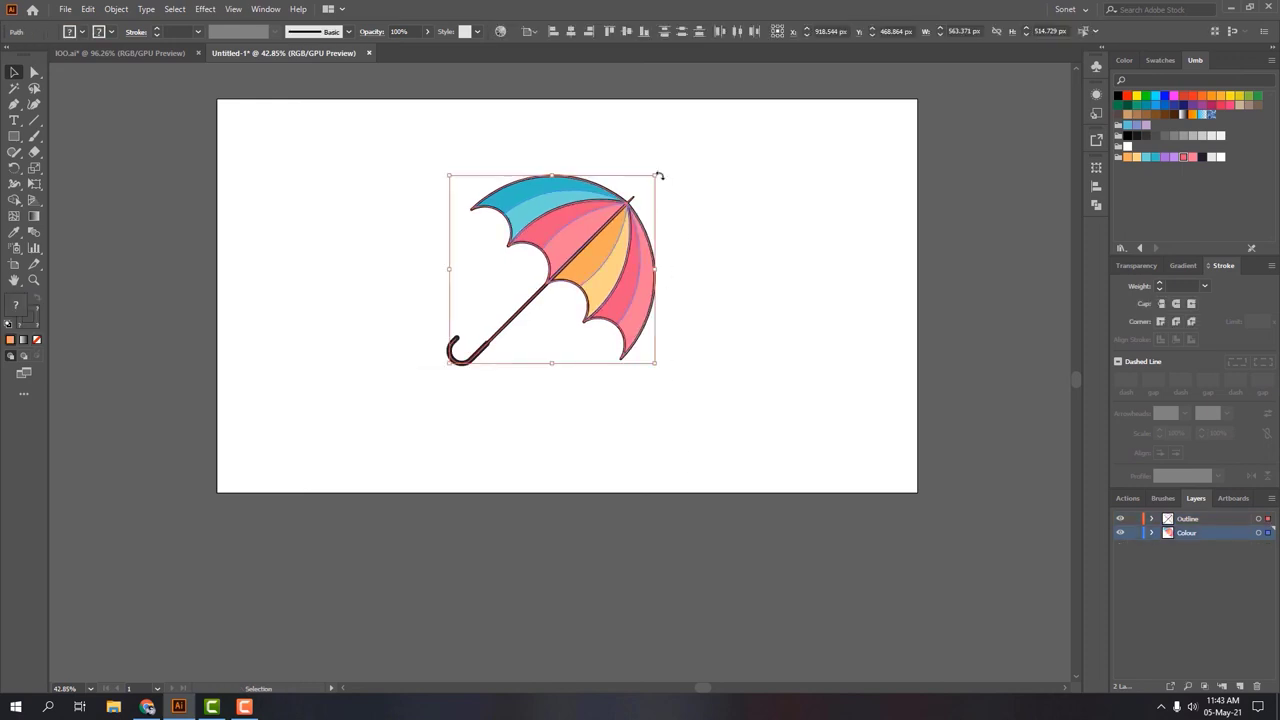
{"action": "left_click_drag", "start_coordinate": [659, 176], "coordinate": [665, 177]}
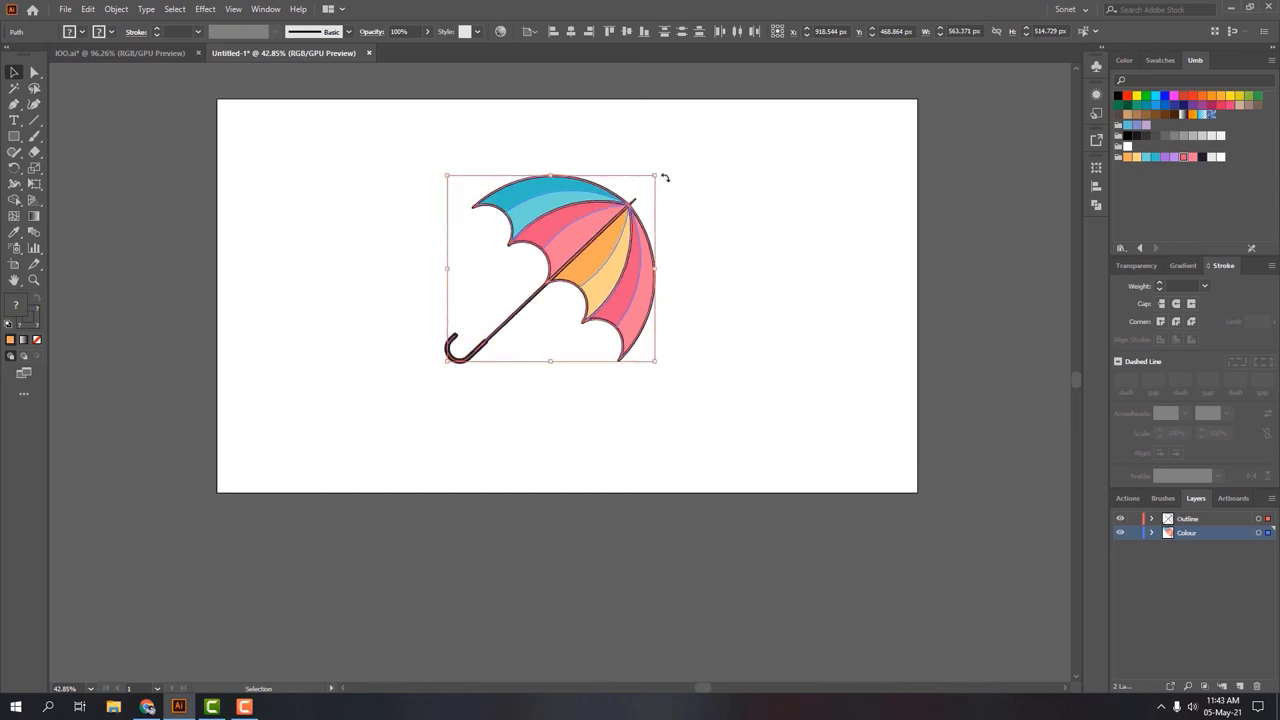
{"action": "left_click", "coordinate": [730, 278]}
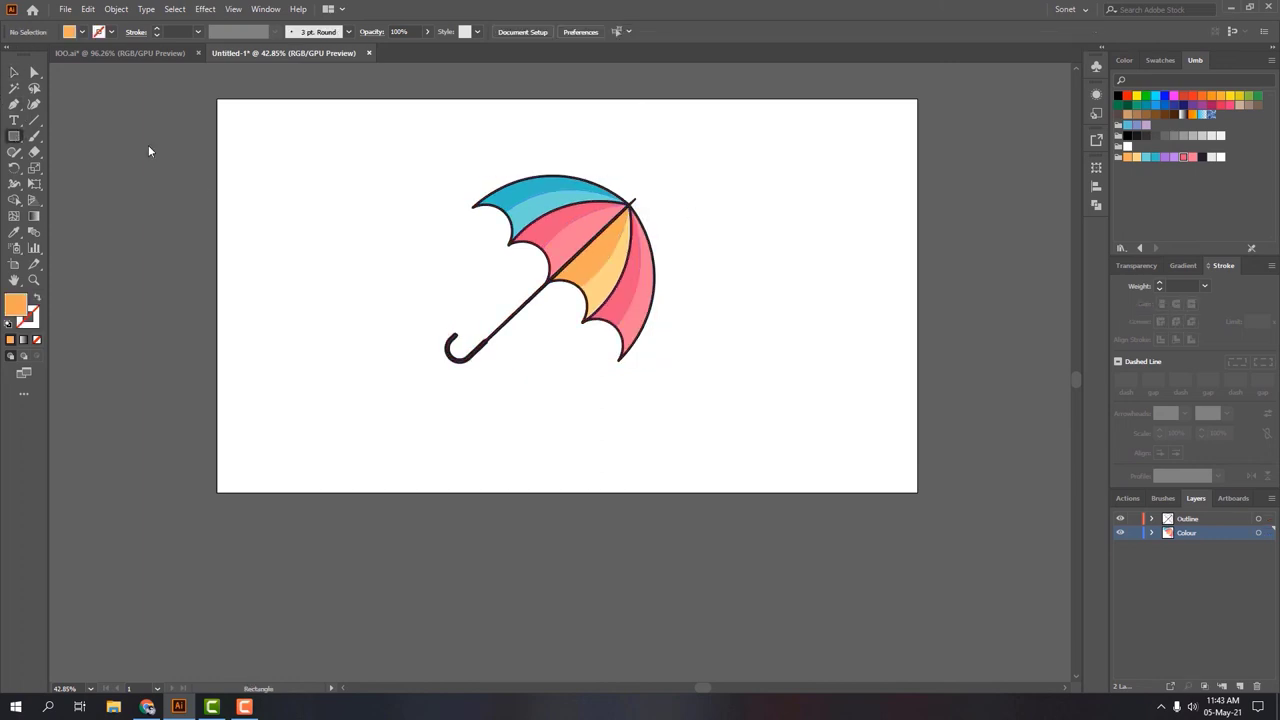
Step: Draw a white rectangle covering the whole artboard and send it behind the umbrella
{"action": "left_click_drag", "start_coordinate": [218, 97], "coordinate": [916, 491]}
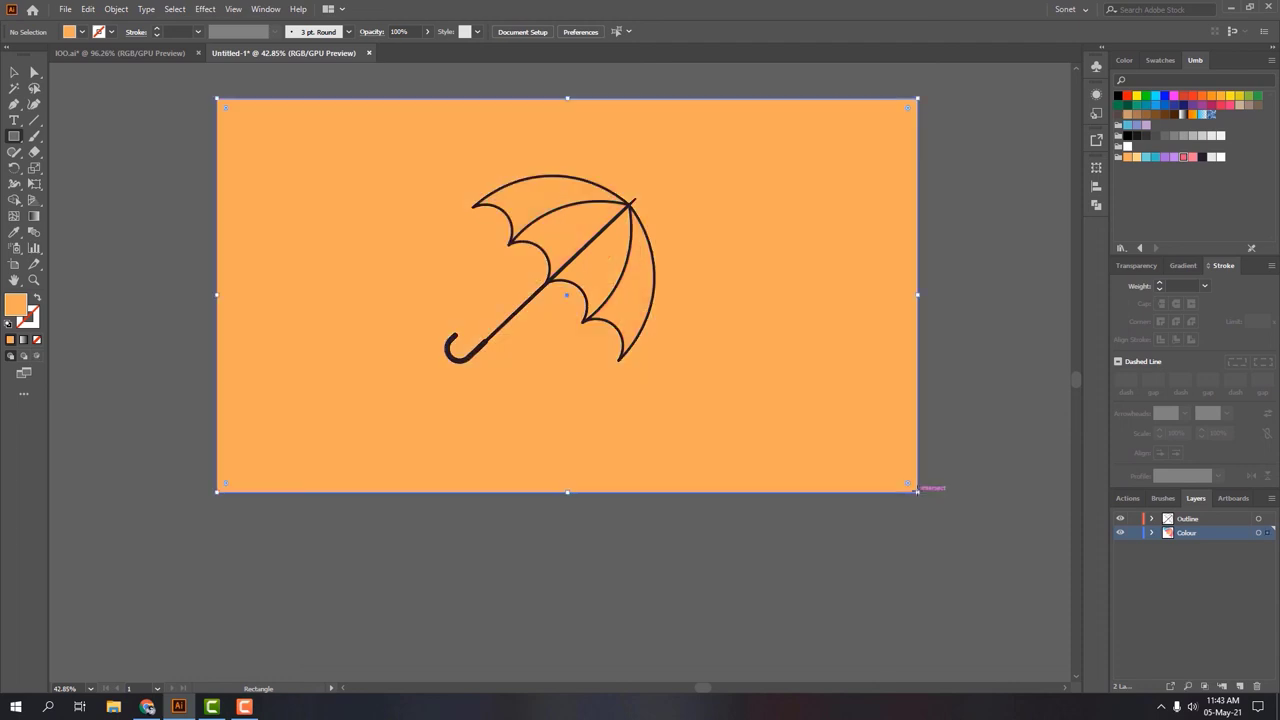
{"action": "left_click", "coordinate": [1221, 157]}
{"action": "key", "text": "v"}
{"action": "scroll", "coordinate": [356, 357], "scroll_direction": "up", "scroll_amount": 1}
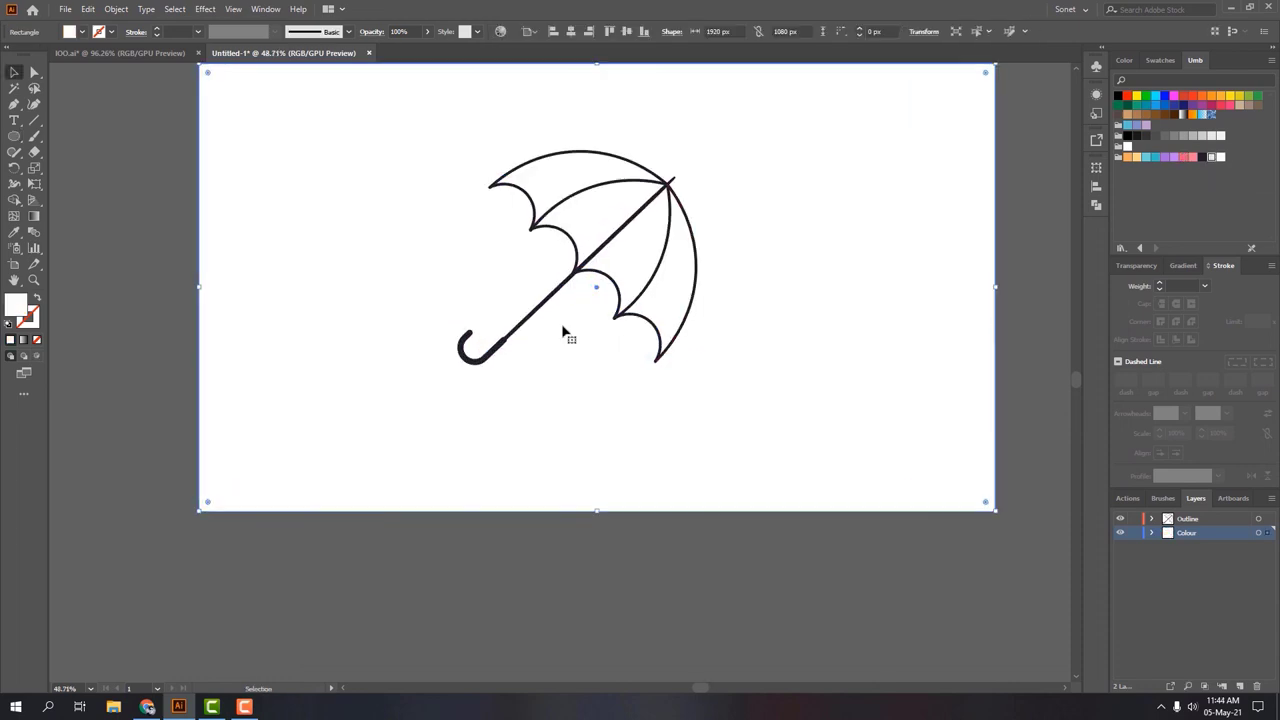
{"action": "left_click", "coordinate": [558, 530]}
{"action": "right_click", "coordinate": [563, 335]}
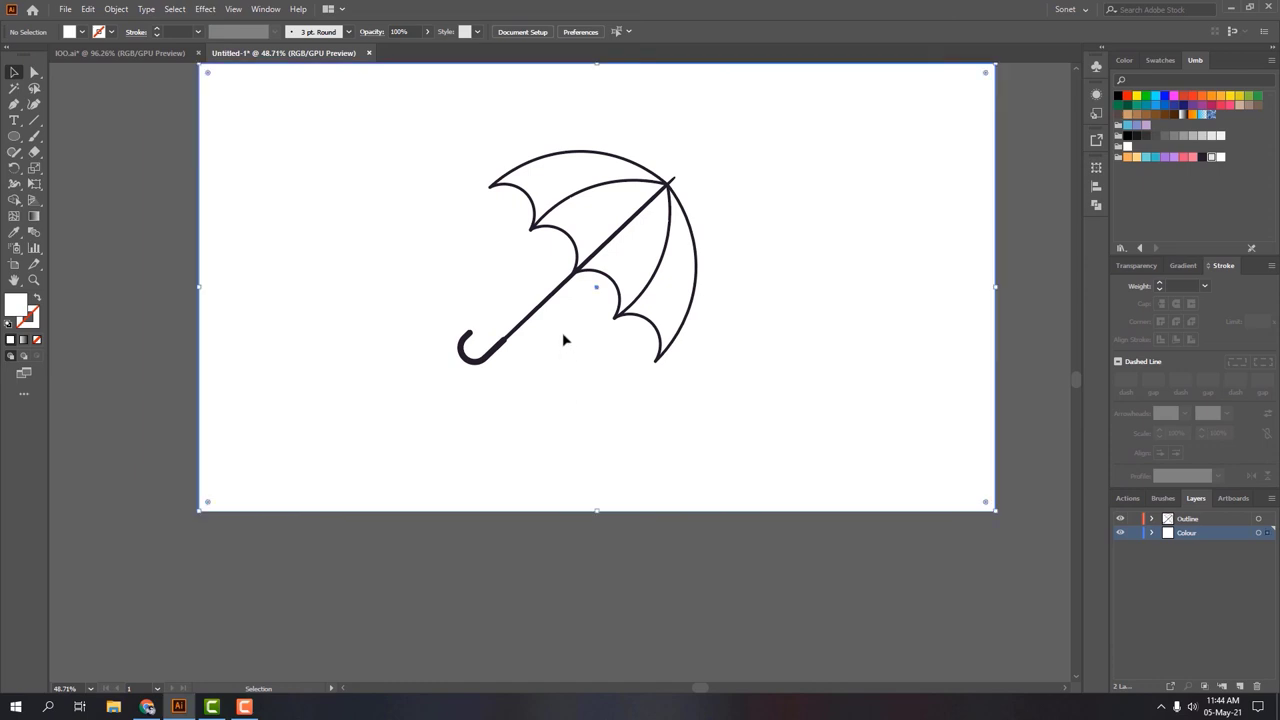
{"action": "mouse_move", "coordinate": [601, 558]}
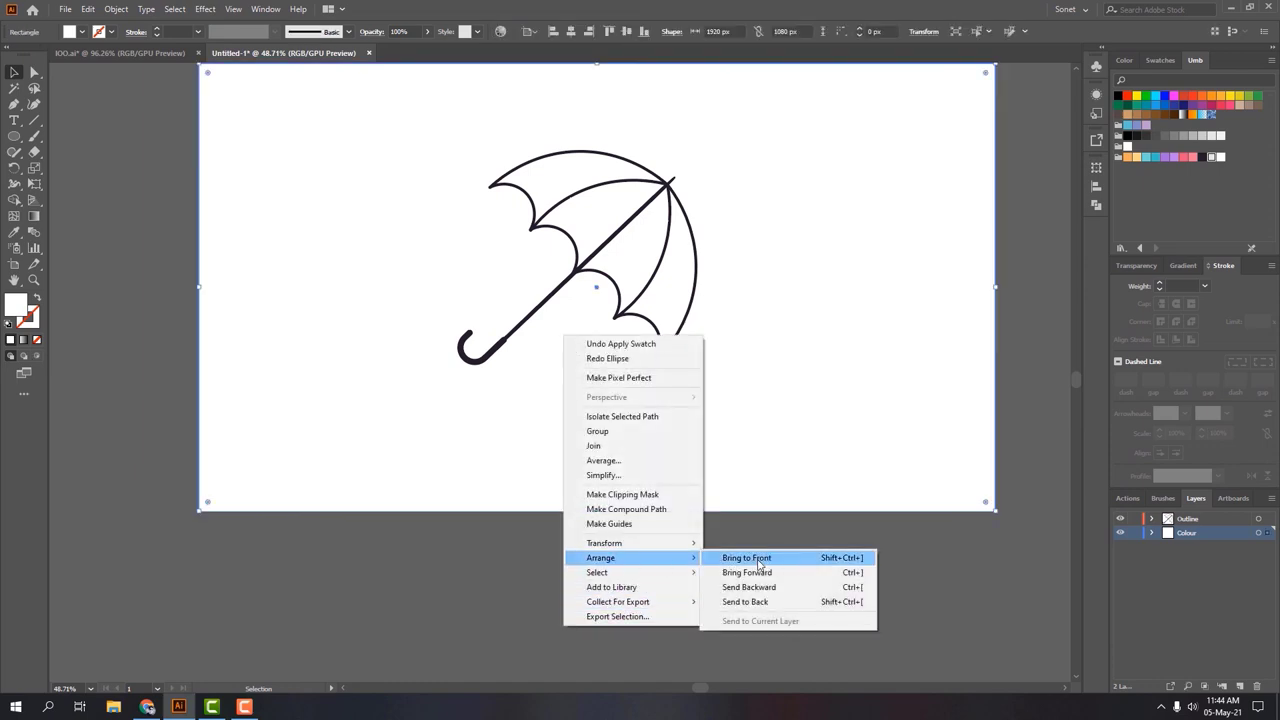
{"action": "left_click", "coordinate": [759, 602]}
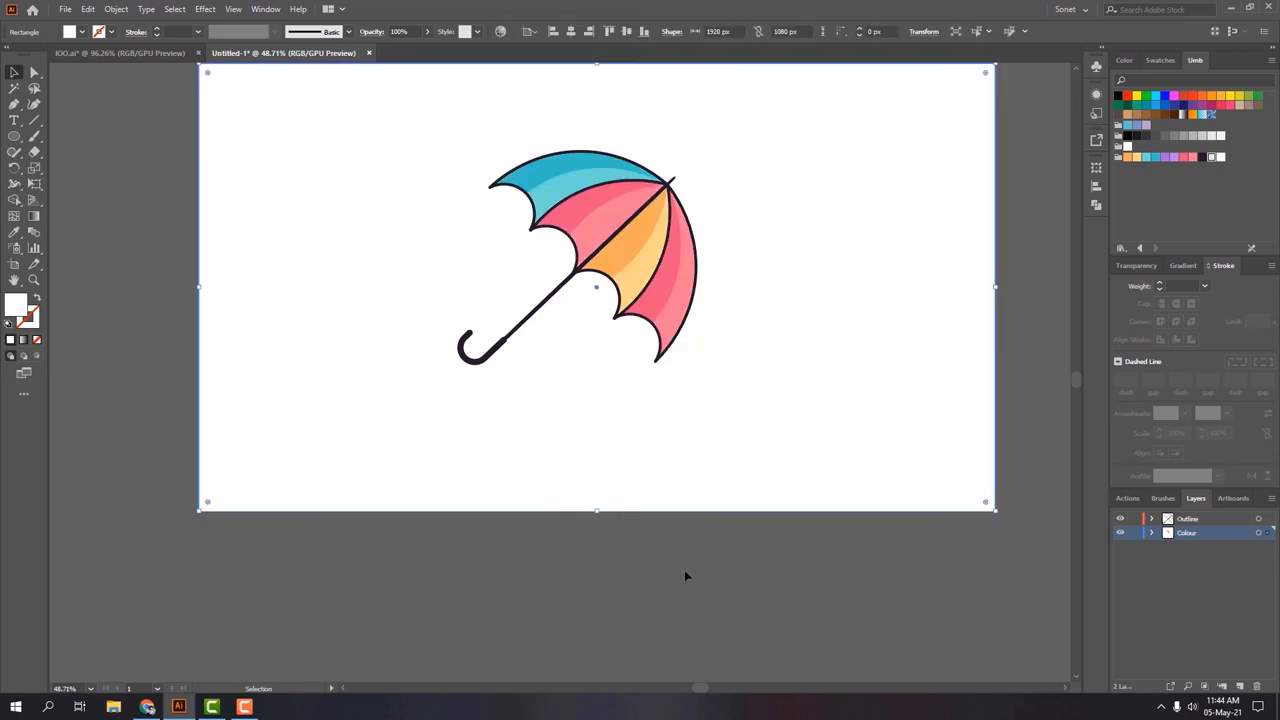
{"action": "left_click", "coordinate": [683, 567]}
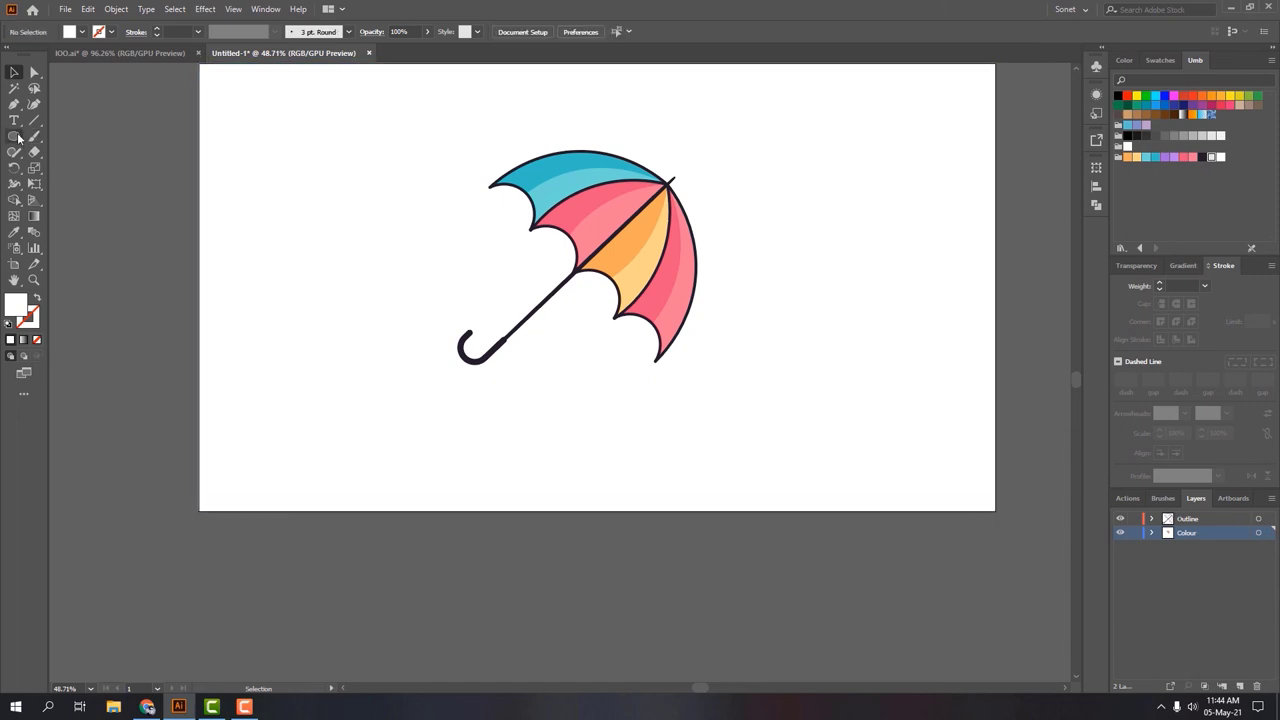
Step: Draw a flat light-grey shadow ellipse under the umbrella and a thin wind streak to its left
{"action": "left_click_drag", "start_coordinate": [437, 362], "coordinate": [696, 373]}
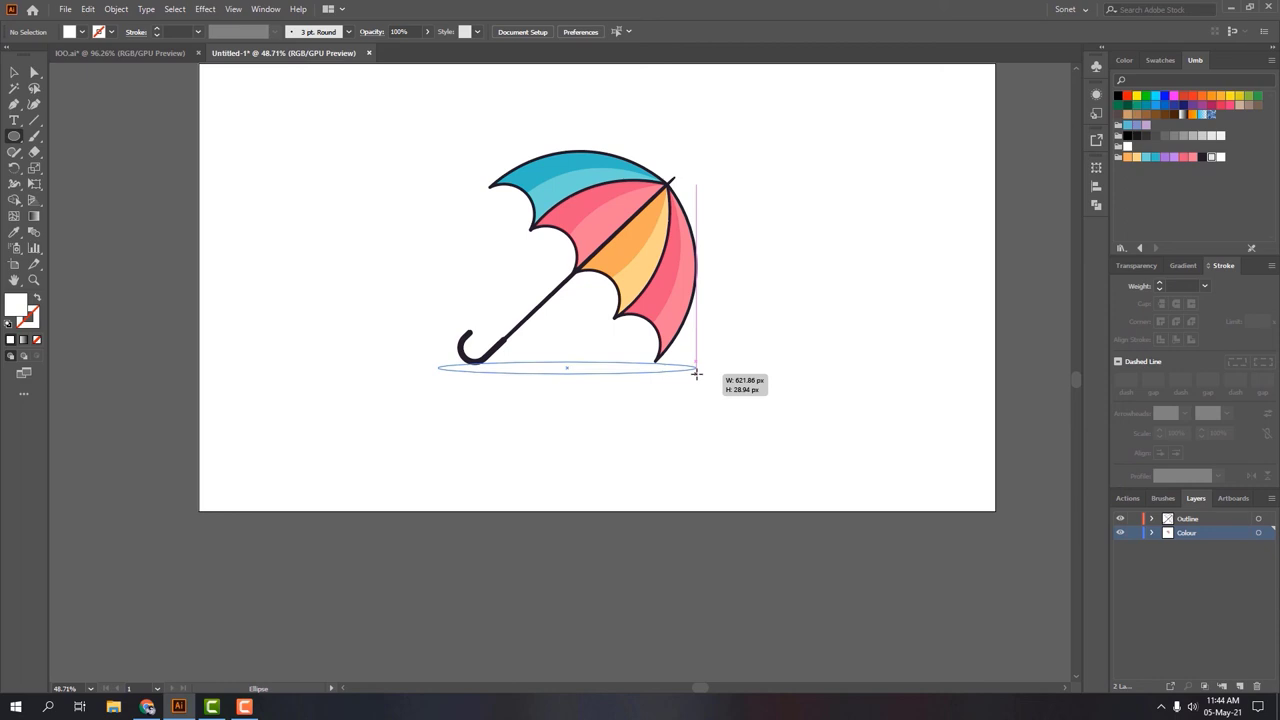
{"action": "left_click_drag", "start_coordinate": [697, 374], "coordinate": [697, 374]}
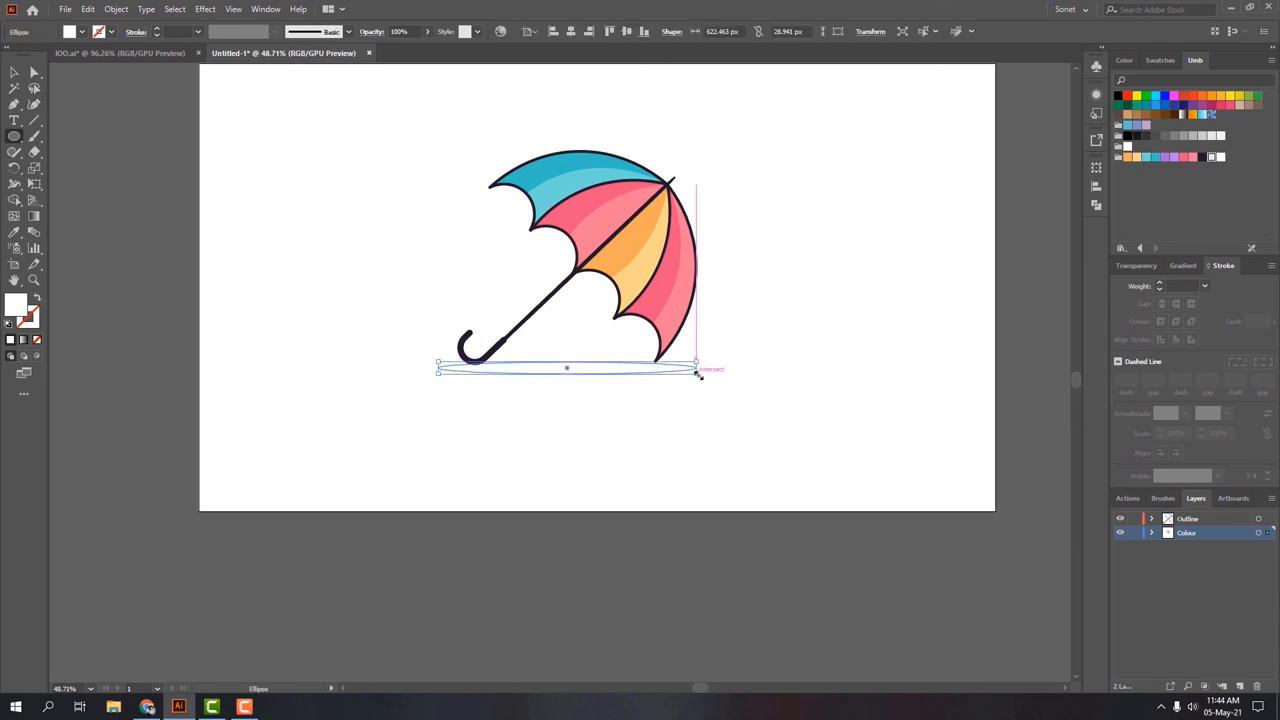
{"action": "left_click", "coordinate": [1212, 158]}
{"action": "key", "text": "v"}
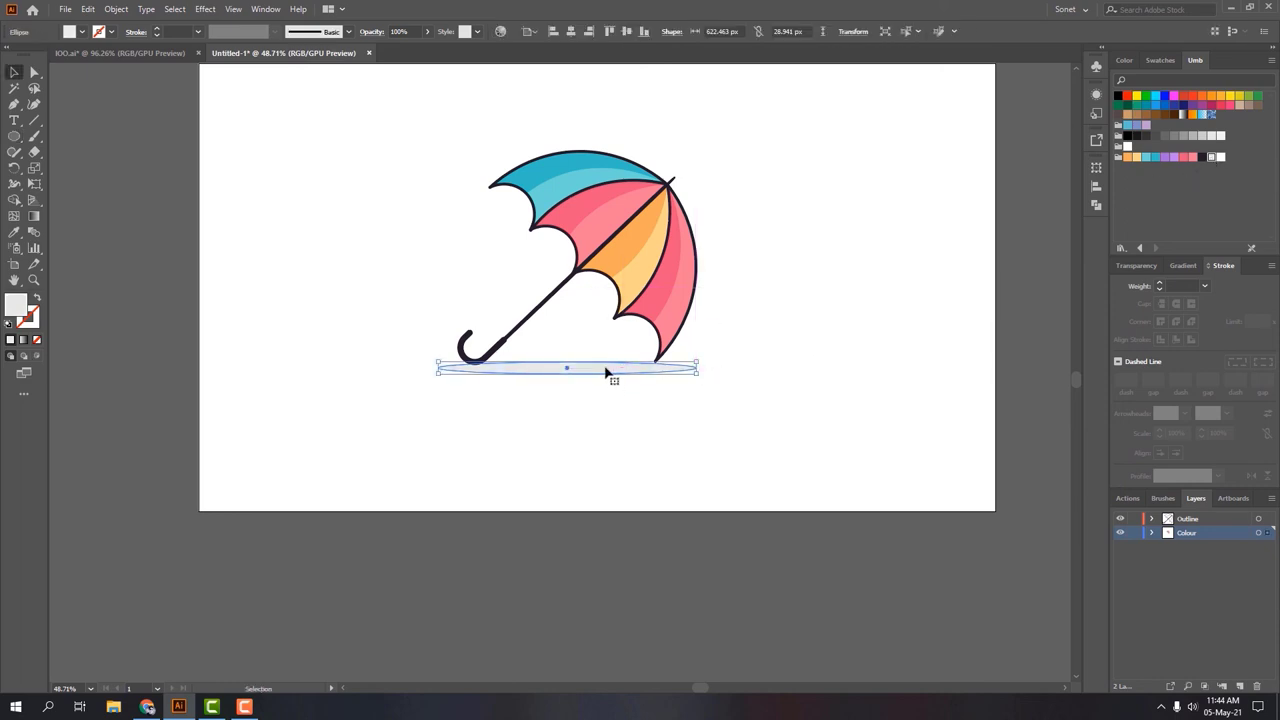
{"action": "left_click_drag", "start_coordinate": [609, 374], "coordinate": [565, 378]}
{"action": "scroll", "coordinate": [570, 372], "scroll_direction": "up", "scroll_amount": 1}
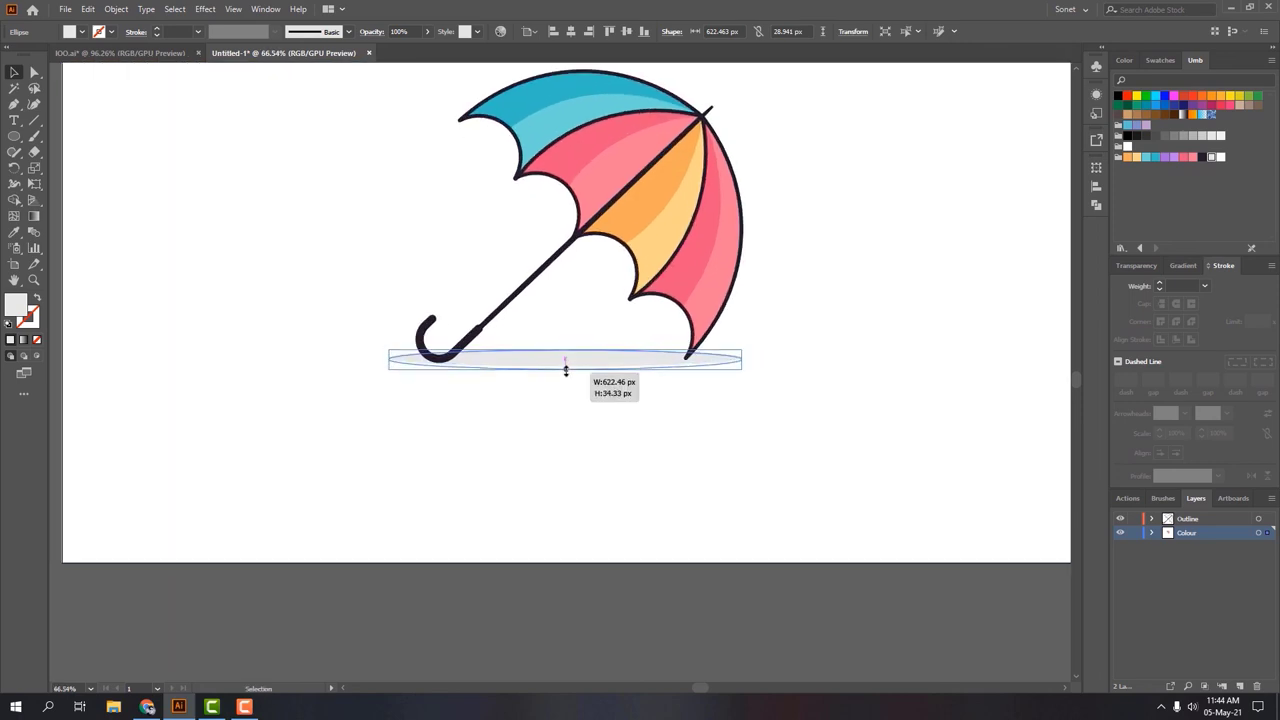
{"action": "left_click", "coordinate": [538, 406]}
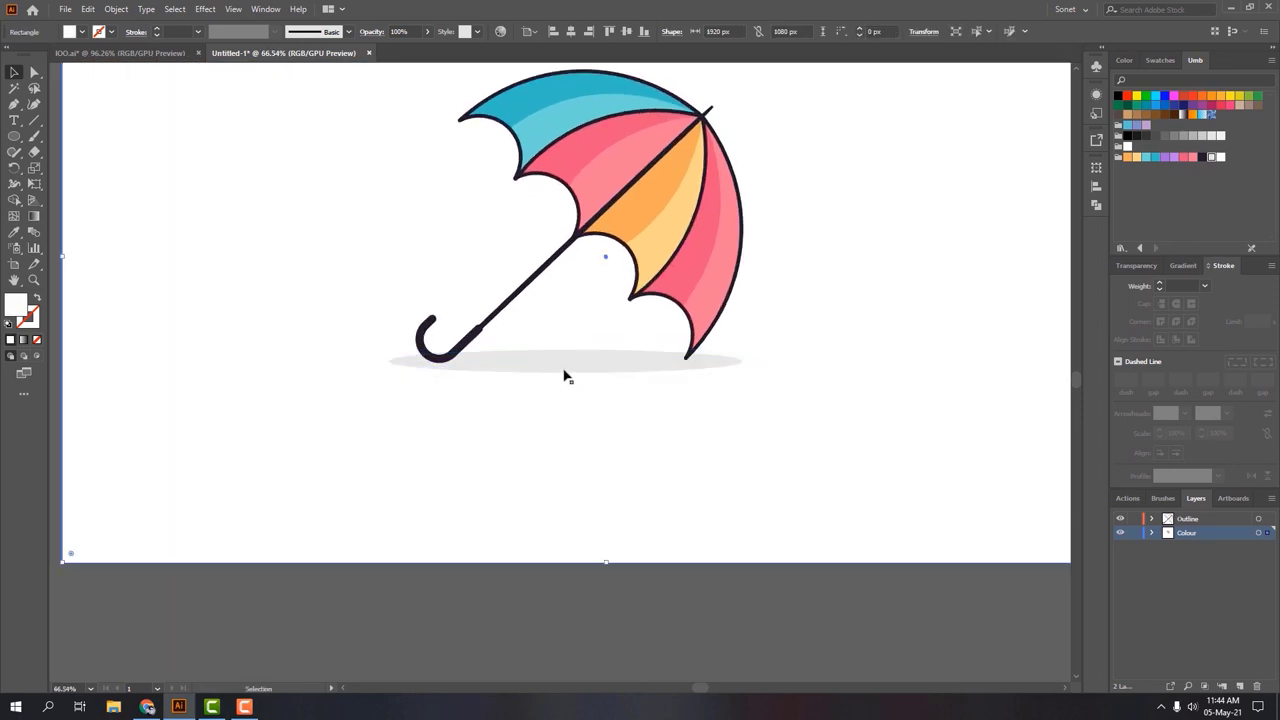
{"action": "left_click_drag", "start_coordinate": [566, 365], "coordinate": [549, 363]}
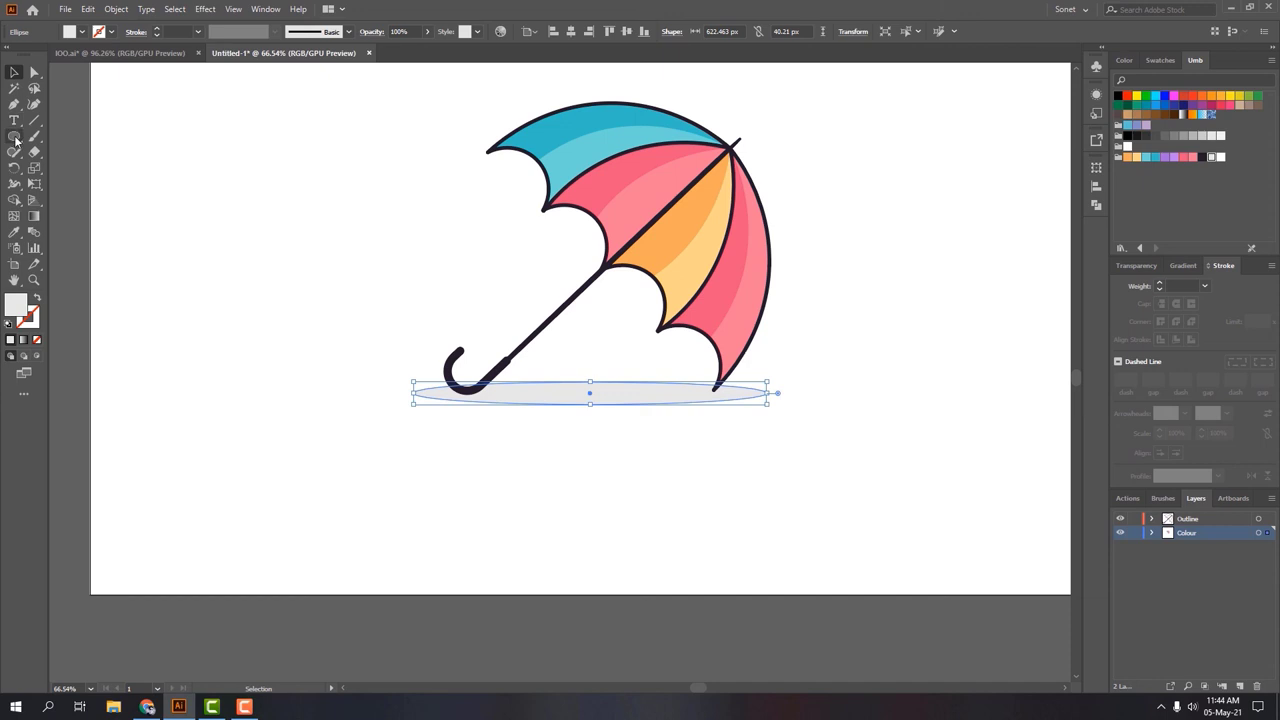
{"action": "left_click", "coordinate": [14, 137]}
{"action": "left_click_drag", "start_coordinate": [438, 262], "coordinate": [498, 267]}
Step: Zoom in and scale the thin grey ellipse flatter into a narrow wind-streak dash
{"action": "key", "text": "v"}
{"action": "left_click", "coordinate": [508, 293]}
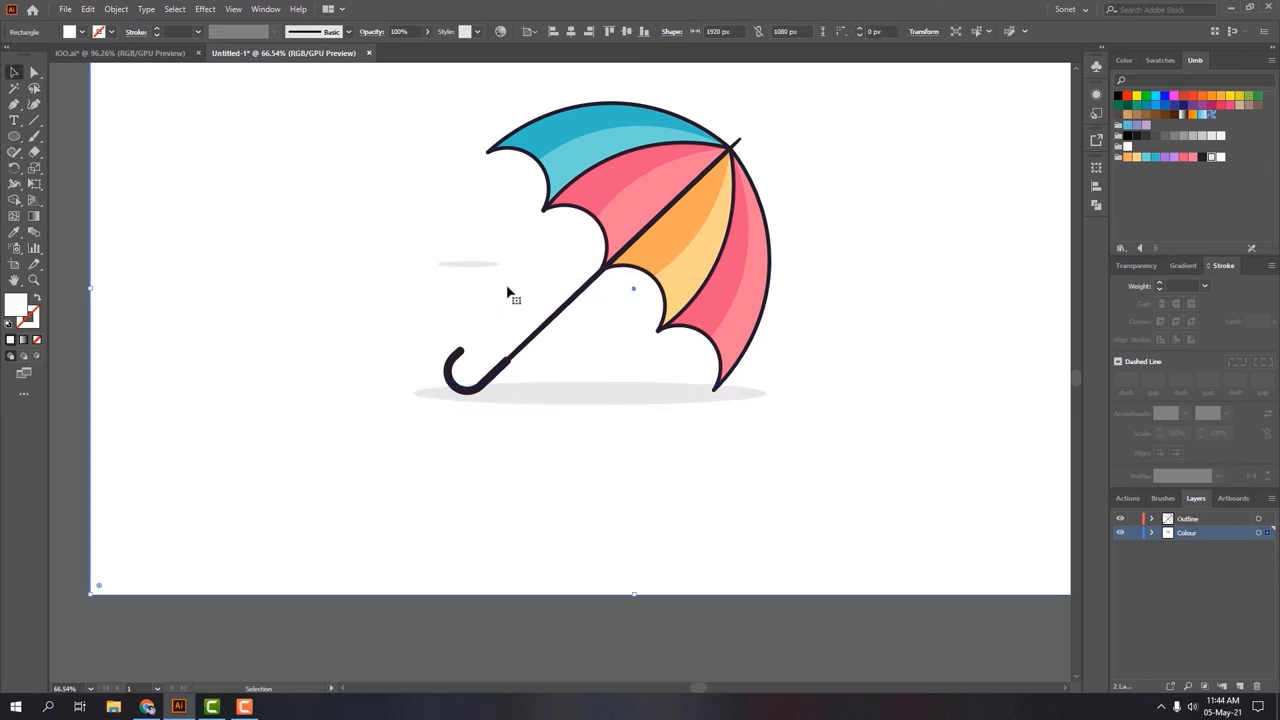
{"action": "left_click", "coordinate": [476, 264]}
{"action": "scroll", "coordinate": [476, 266], "scroll_direction": "up", "scroll_amount": 2}
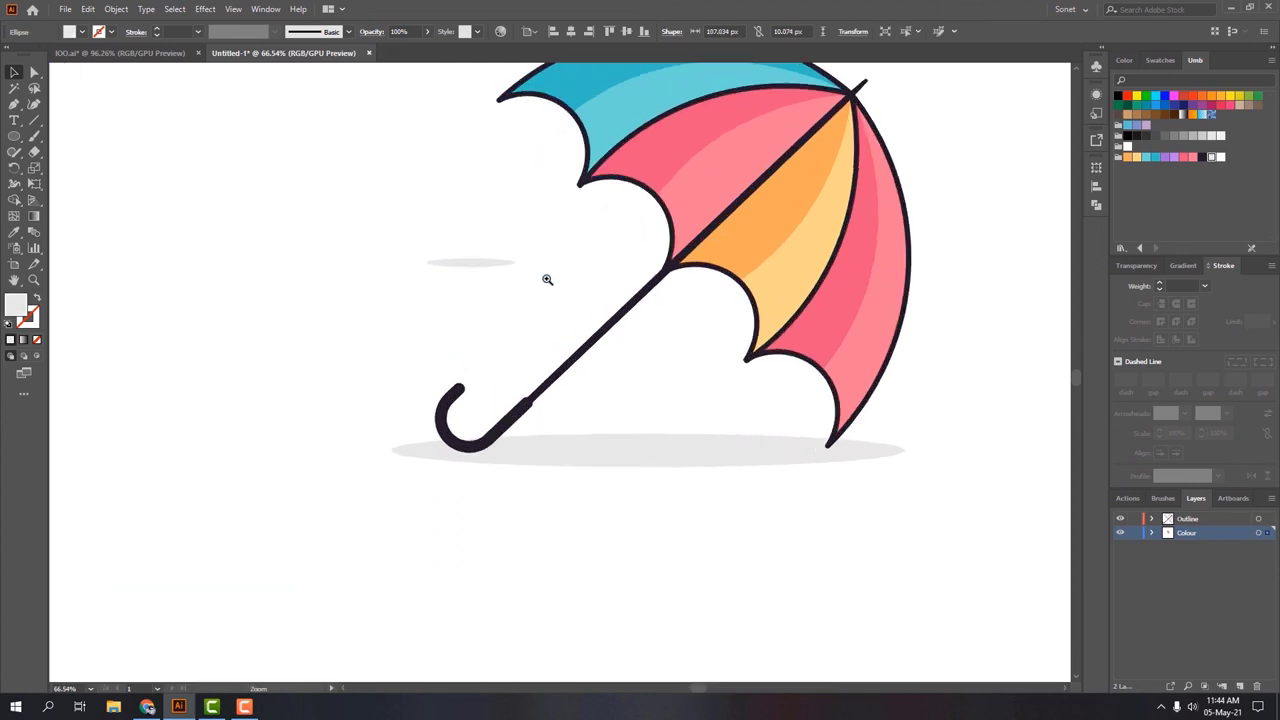
{"action": "scroll", "coordinate": [540, 275], "scroll_direction": "up", "scroll_amount": 2}
{"action": "scroll", "coordinate": [533, 270], "scroll_direction": "up", "scroll_amount": 1}
{"action": "mouse_move", "coordinate": [540, 265]}
{"action": "left_mouse_down"}
{"action": "mouse_move", "coordinate": [619, 245]}
{"action": "mouse_move", "coordinate": [425, 232]}
{"action": "left_mouse_up"}
{"action": "left_click", "coordinate": [537, 283]}
{"action": "scroll", "coordinate": [537, 283], "scroll_direction": "down", "scroll_amount": 2}
{"action": "left_click", "coordinate": [585, 256]}
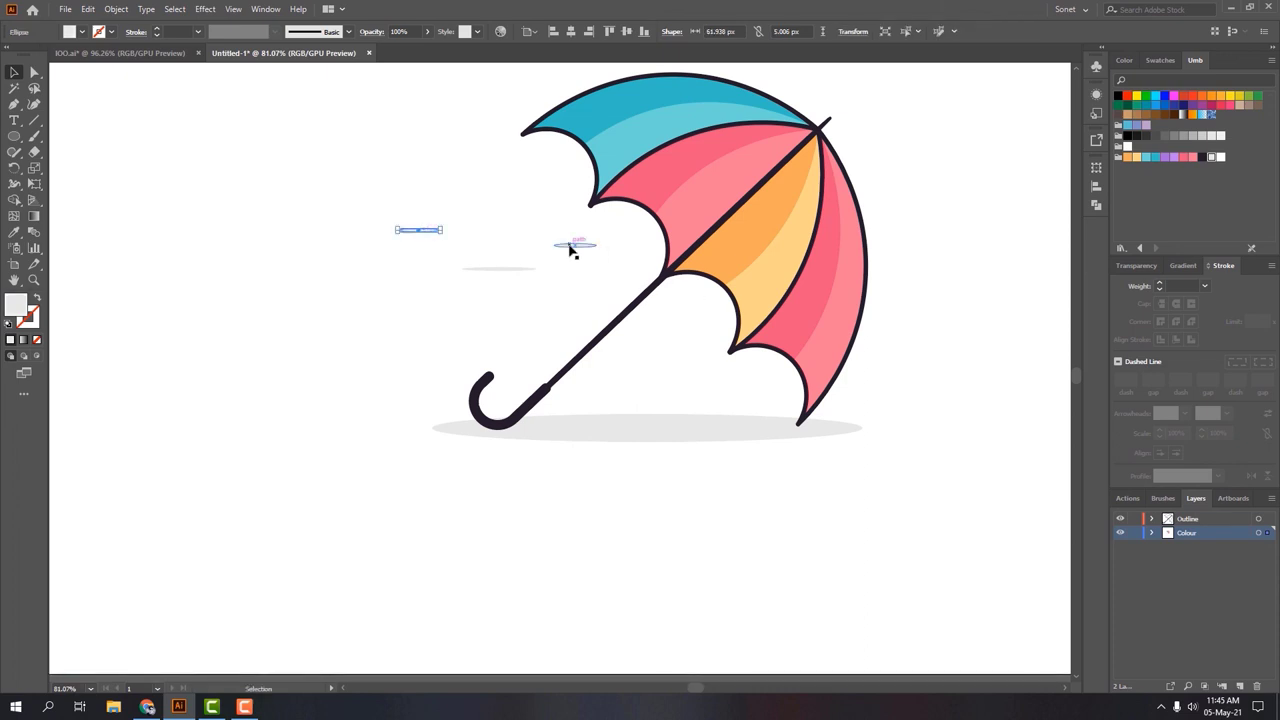
Step: Alt-drag copies of the wind streak to the upper left, lower left and right of the umbrella
{"action": "left_click_drag", "start_coordinate": [575, 250], "coordinate": [909, 243]}
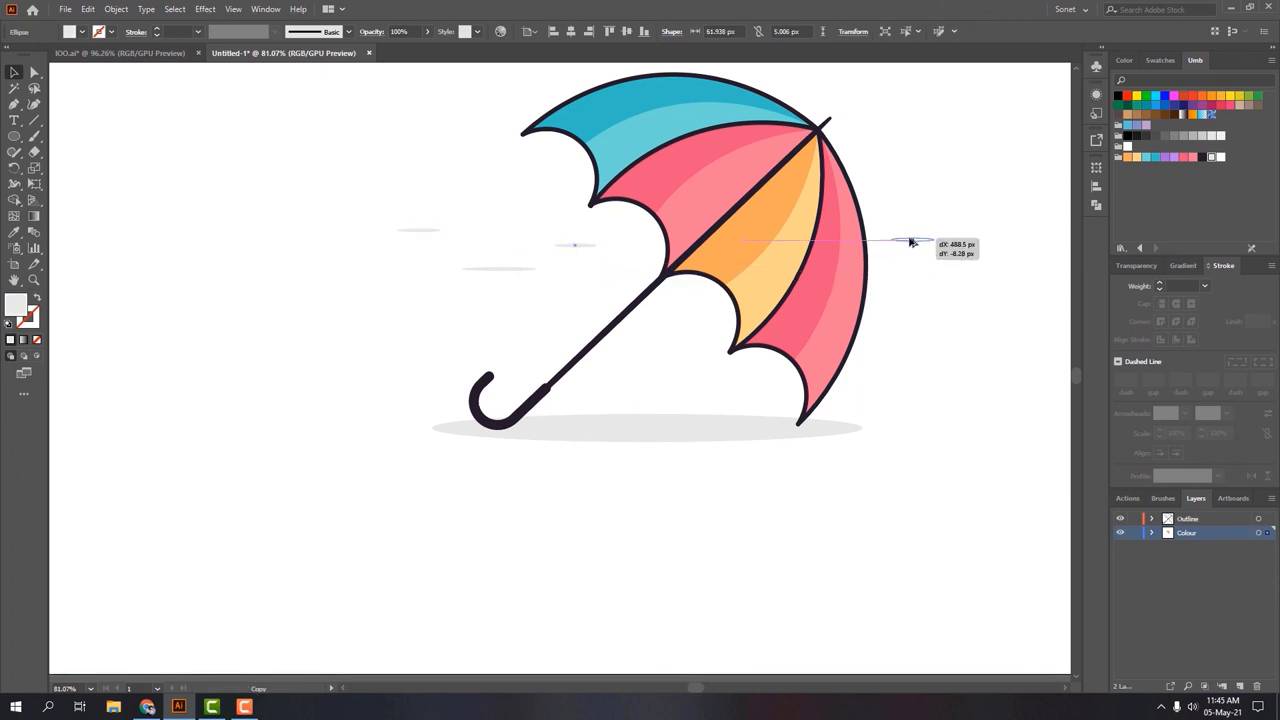
{"action": "key", "text": "ctrl+0"}
{"action": "key", "text": "ctrl+shift+a"}
{"action": "left_click_drag", "start_coordinate": [538, 361], "coordinate": [428, 368]}
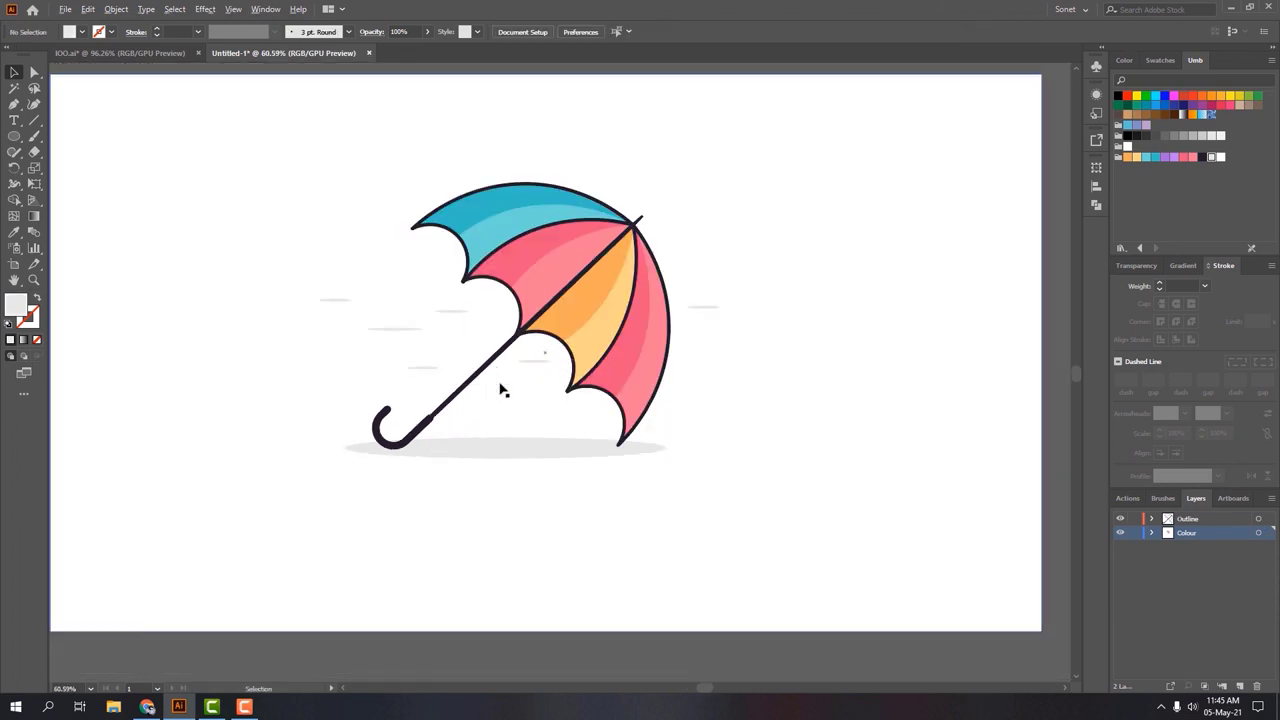
{"action": "left_click_drag", "start_coordinate": [530, 361], "coordinate": [688, 378]}
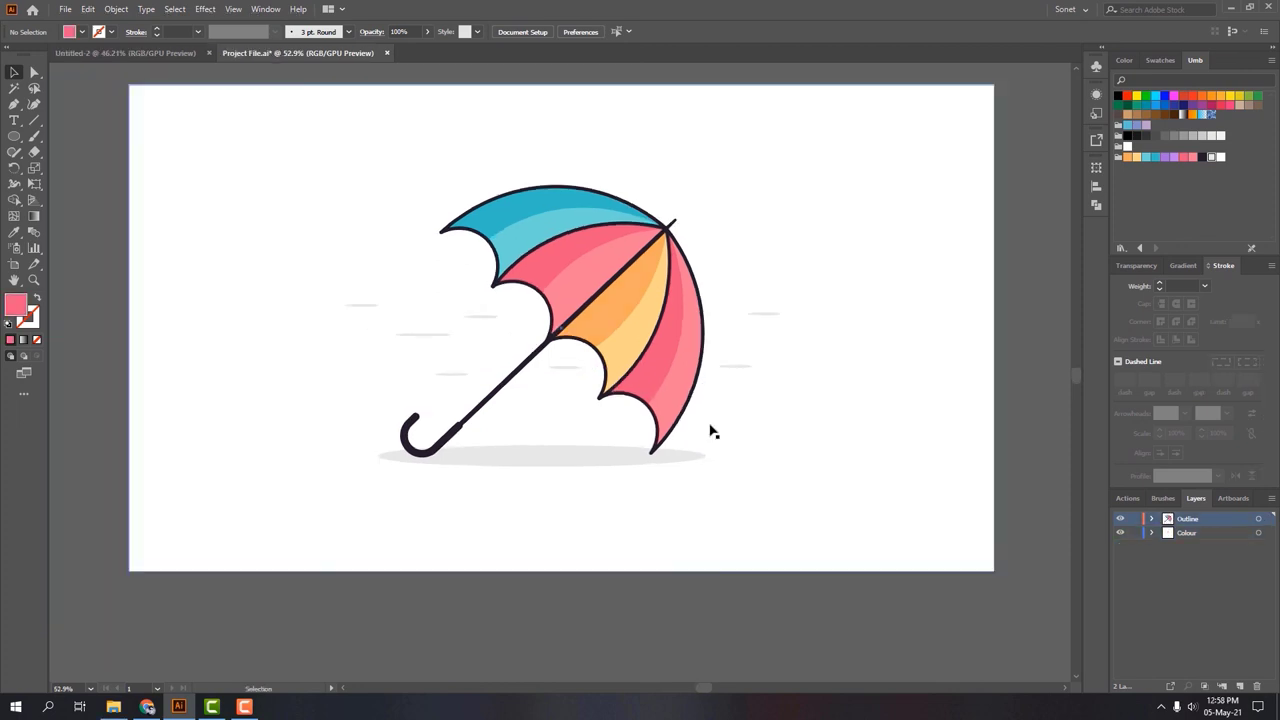
Step: Recolour the outermost pink umbrella panel with the purple swatches
{"action": "left_click", "coordinate": [686, 375]}
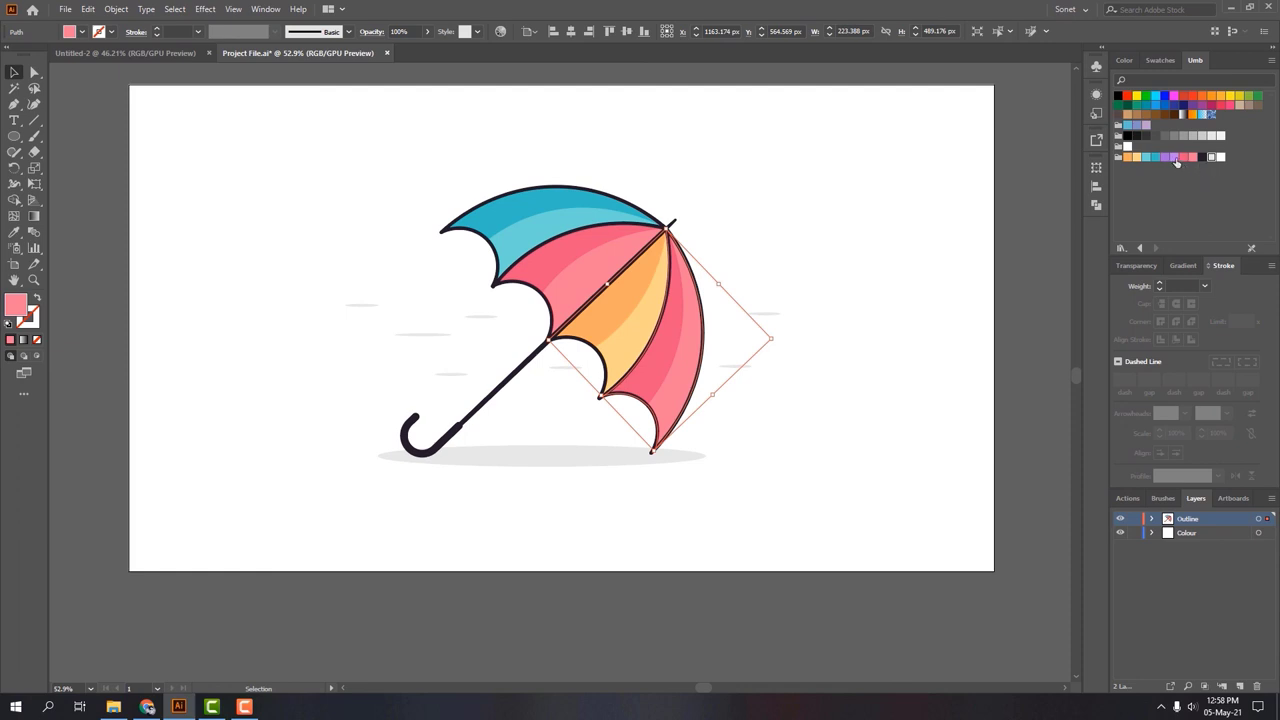
{"action": "left_click", "coordinate": [674, 343]}
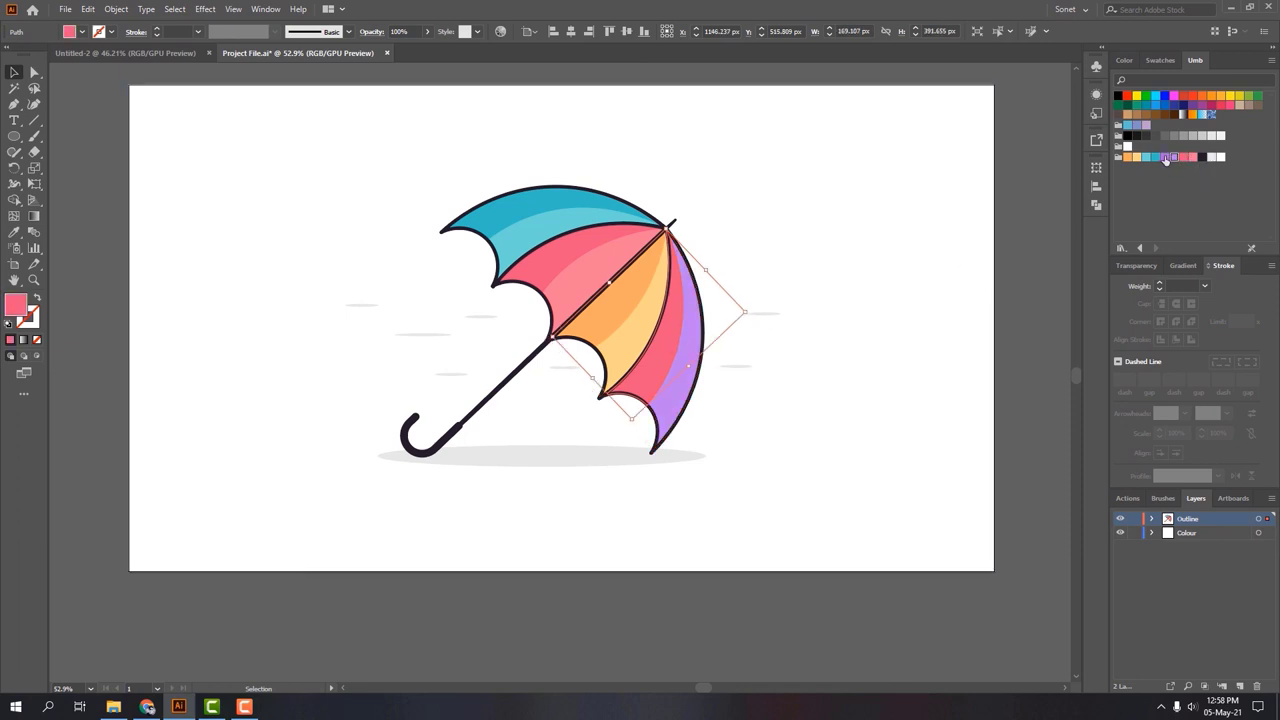
{"action": "left_click", "coordinate": [740, 437]}
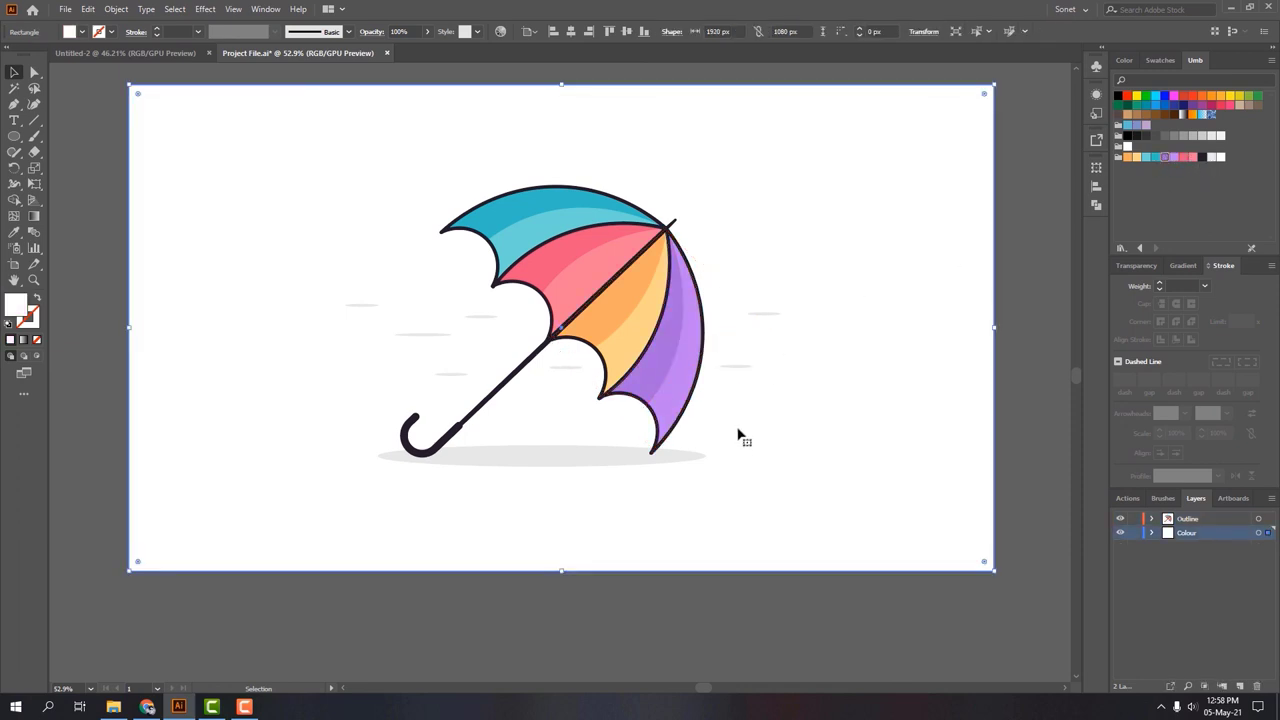
Step: Fill the background with the umbrella's light orange-yellow using the Eyedropper
{"action": "left_click", "coordinate": [14, 232]}
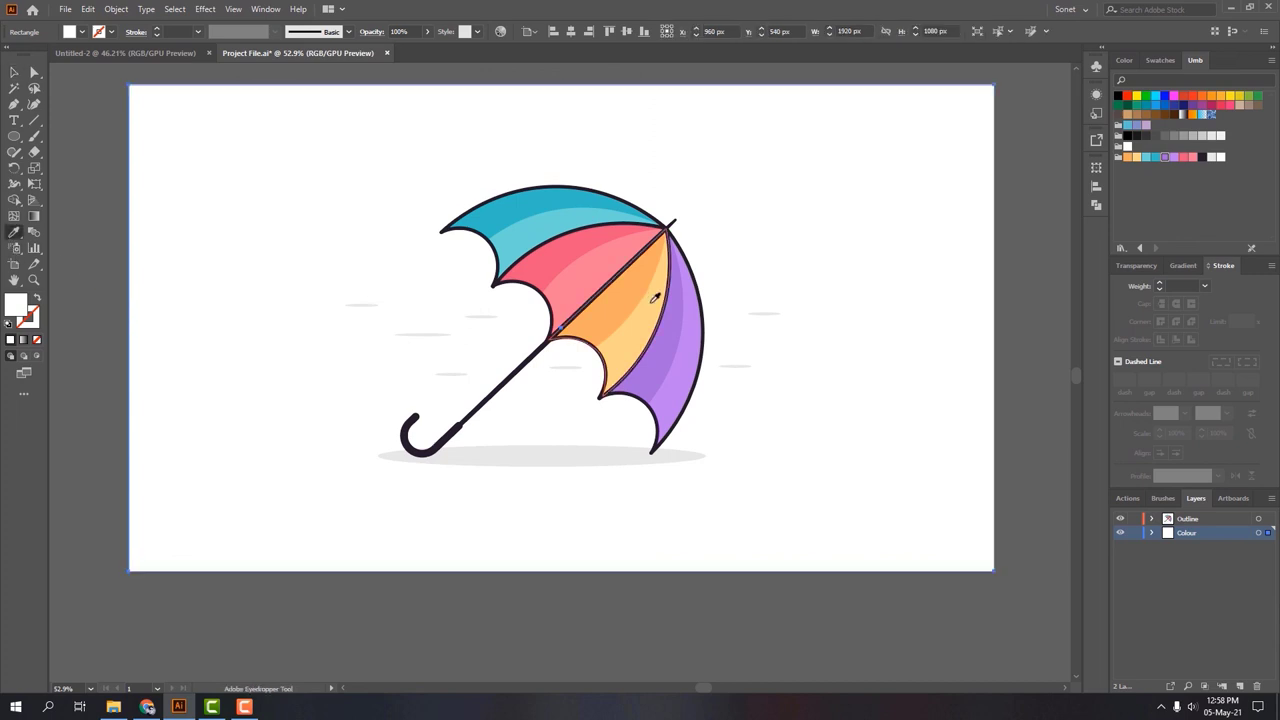
{"action": "left_click", "coordinate": [652, 298]}
{"action": "key", "text": "v"}
Step: Give the shadow ellipse the background colour, then darken its fill to a deeper orange
{"action": "left_click", "coordinate": [593, 457]}
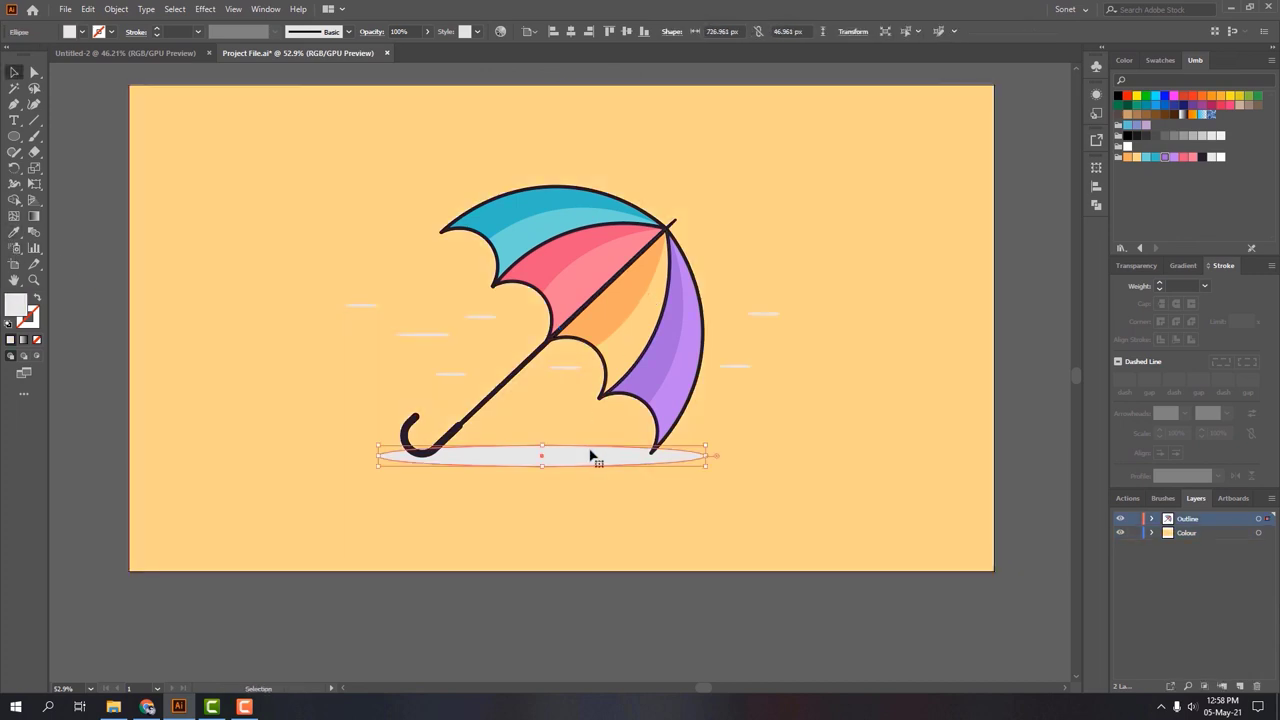
{"action": "left_click", "coordinate": [15, 233]}
{"action": "left_click", "coordinate": [567, 415]}
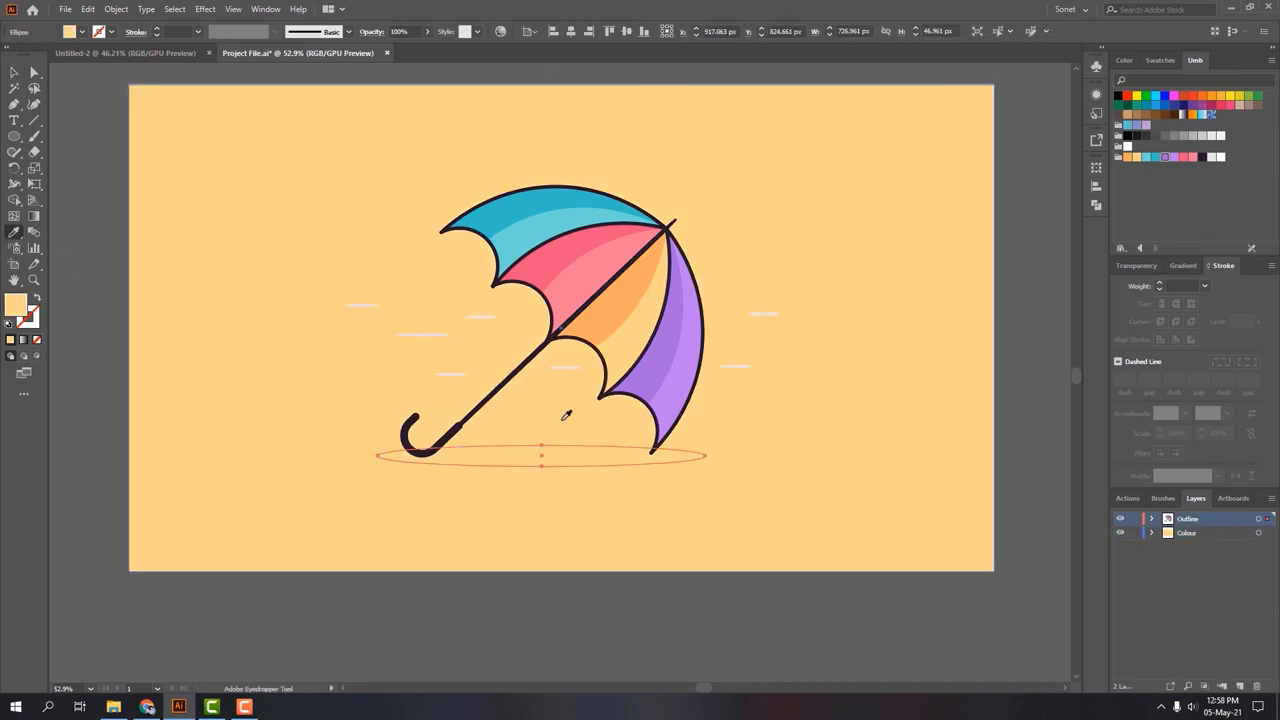
{"action": "double_click", "coordinate": [12, 306]}
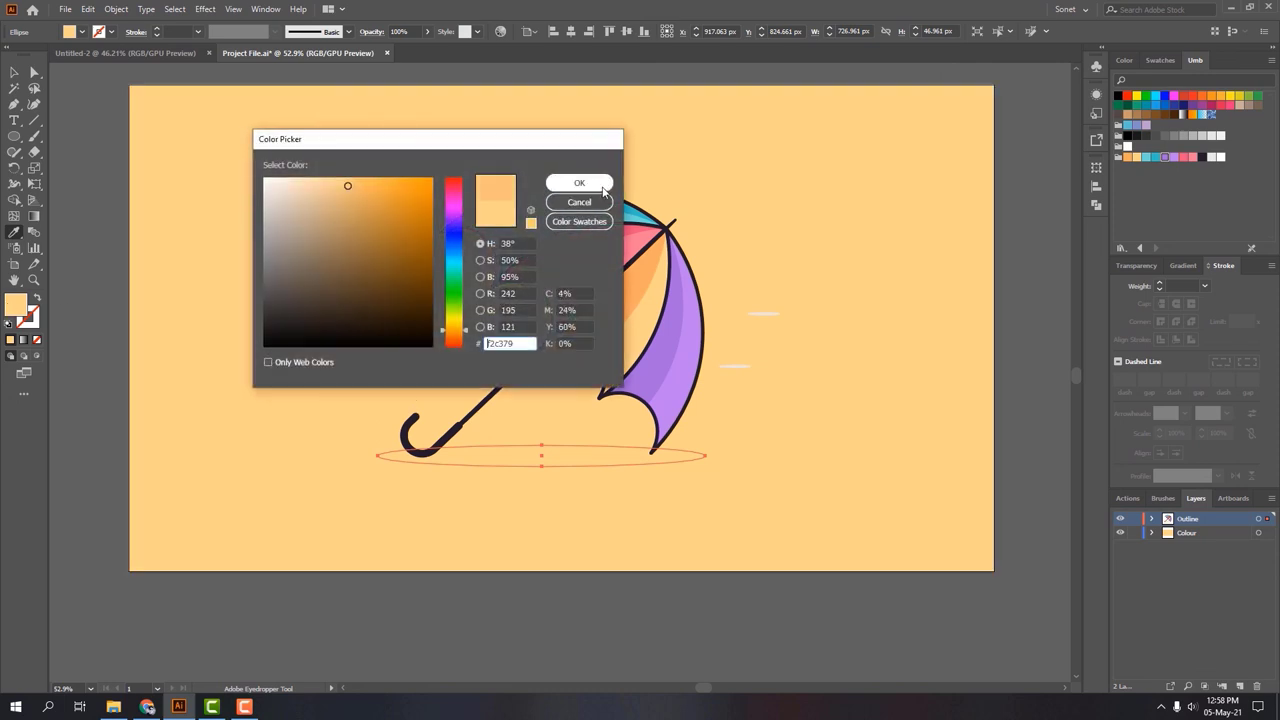
{"action": "left_click", "coordinate": [600, 186]}
{"action": "key", "text": "v"}
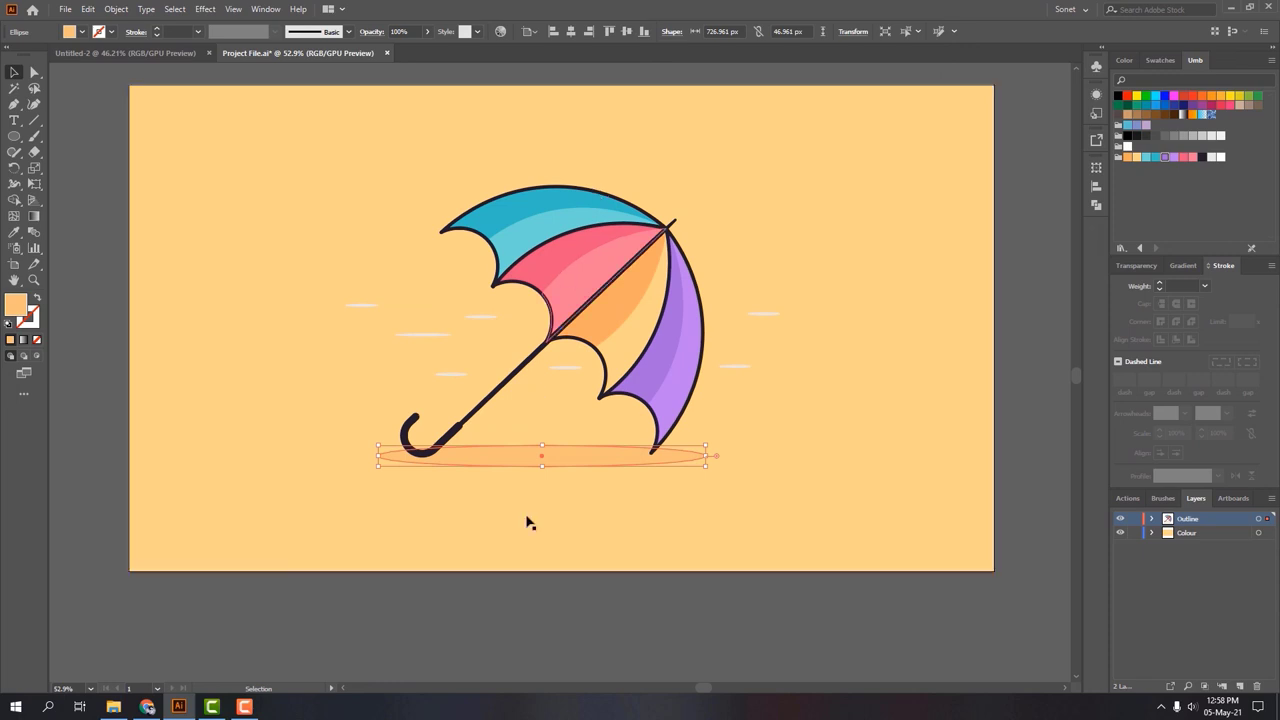
{"action": "left_click", "coordinate": [542, 633]}
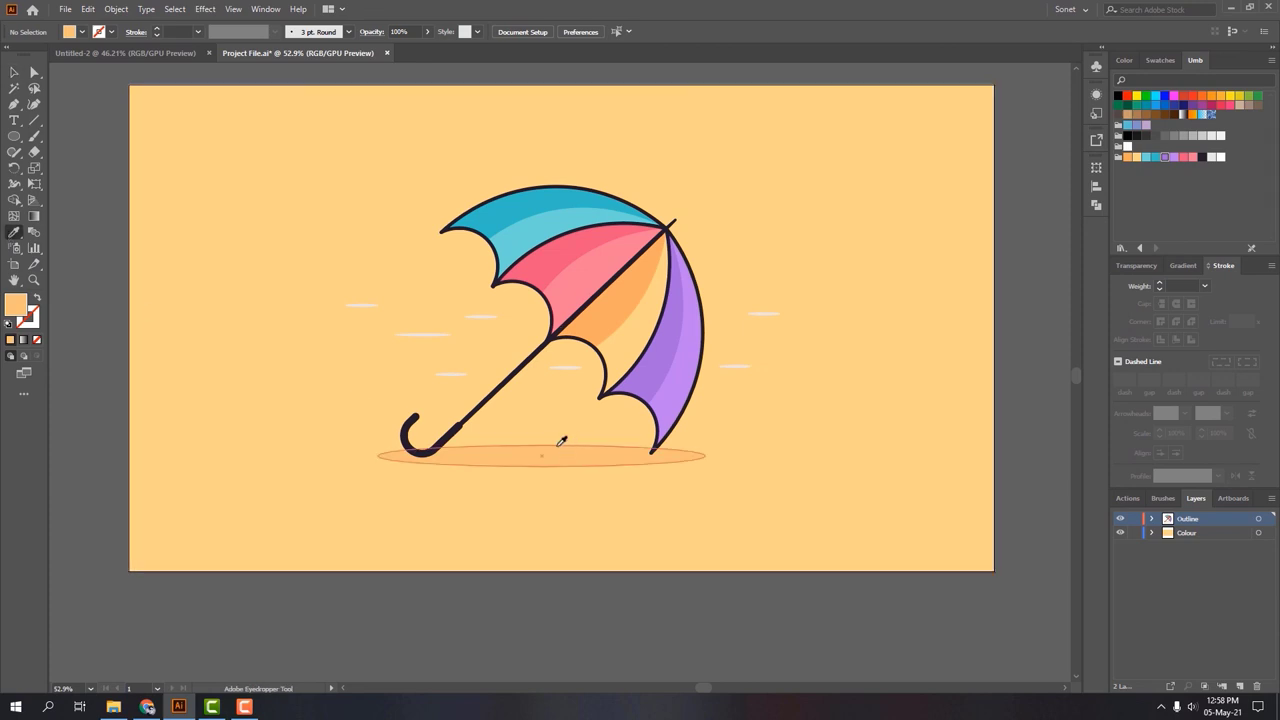
Step: Eyedrop the pale orange onto all six wind streaks on both sides of the umbrella
{"action": "left_click", "coordinate": [445, 374], "text": "alt"}
{"action": "left_click", "coordinate": [424, 334], "text": "alt"}
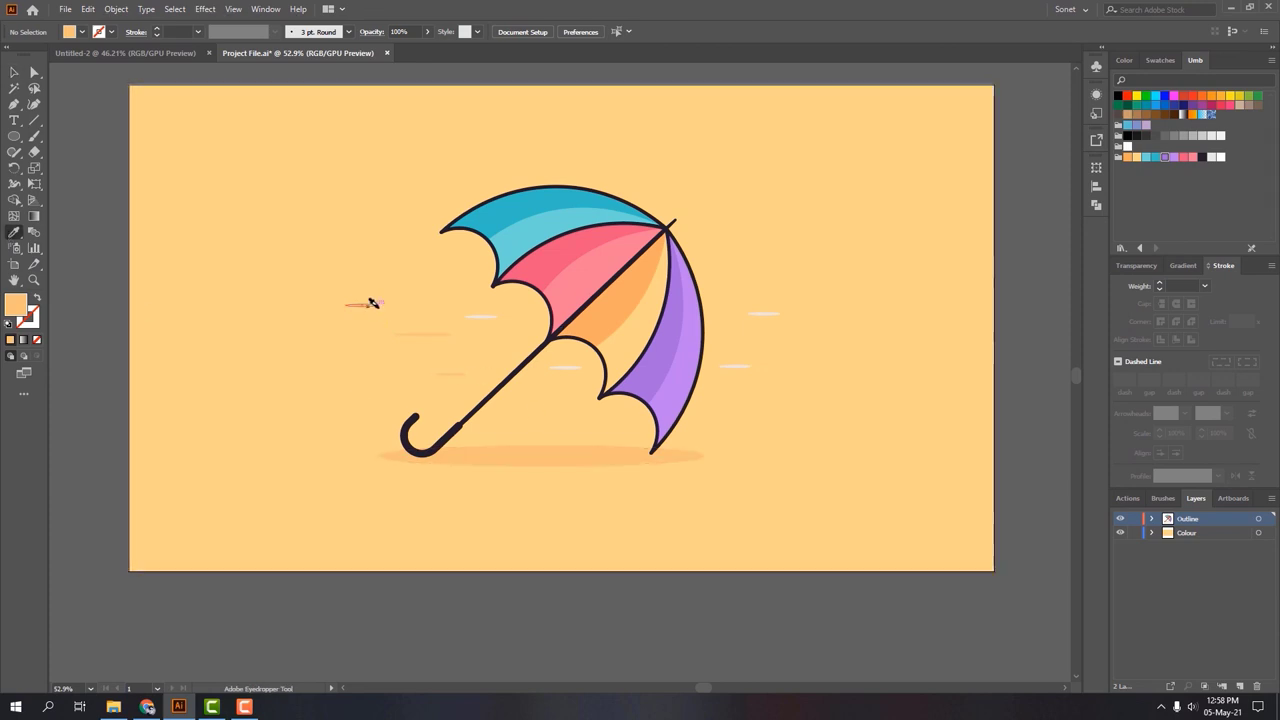
{"action": "left_click", "coordinate": [480, 316], "text": "alt"}
{"action": "left_click", "coordinate": [565, 367], "text": "alt"}
{"action": "left_click", "coordinate": [735, 365], "text": "alt"}
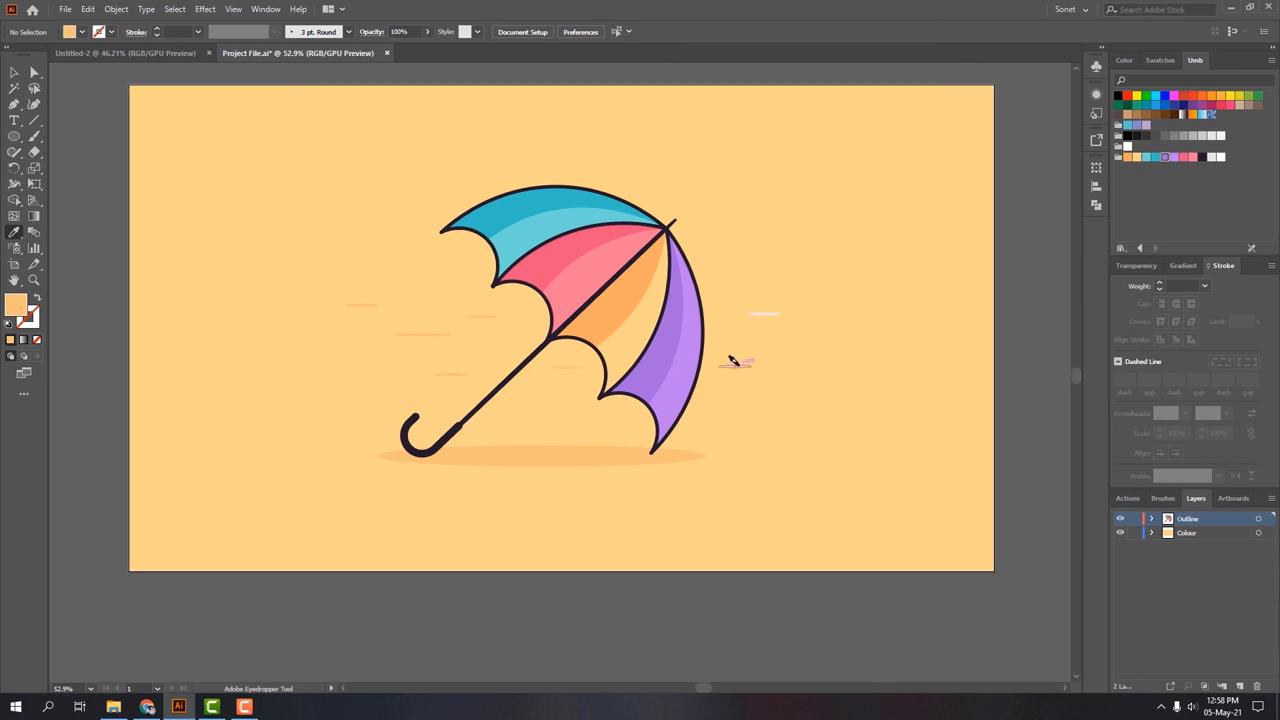
{"action": "left_click", "coordinate": [763, 313], "text": "alt"}
{"action": "key", "text": "v"}
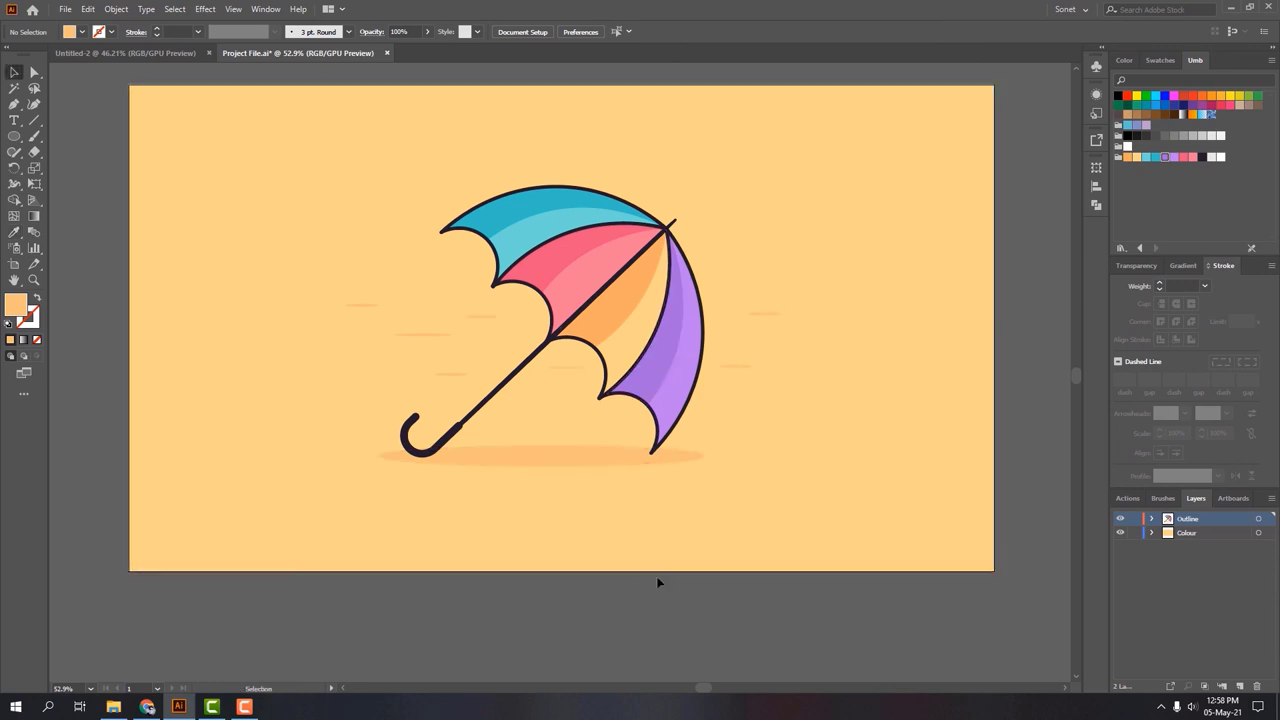